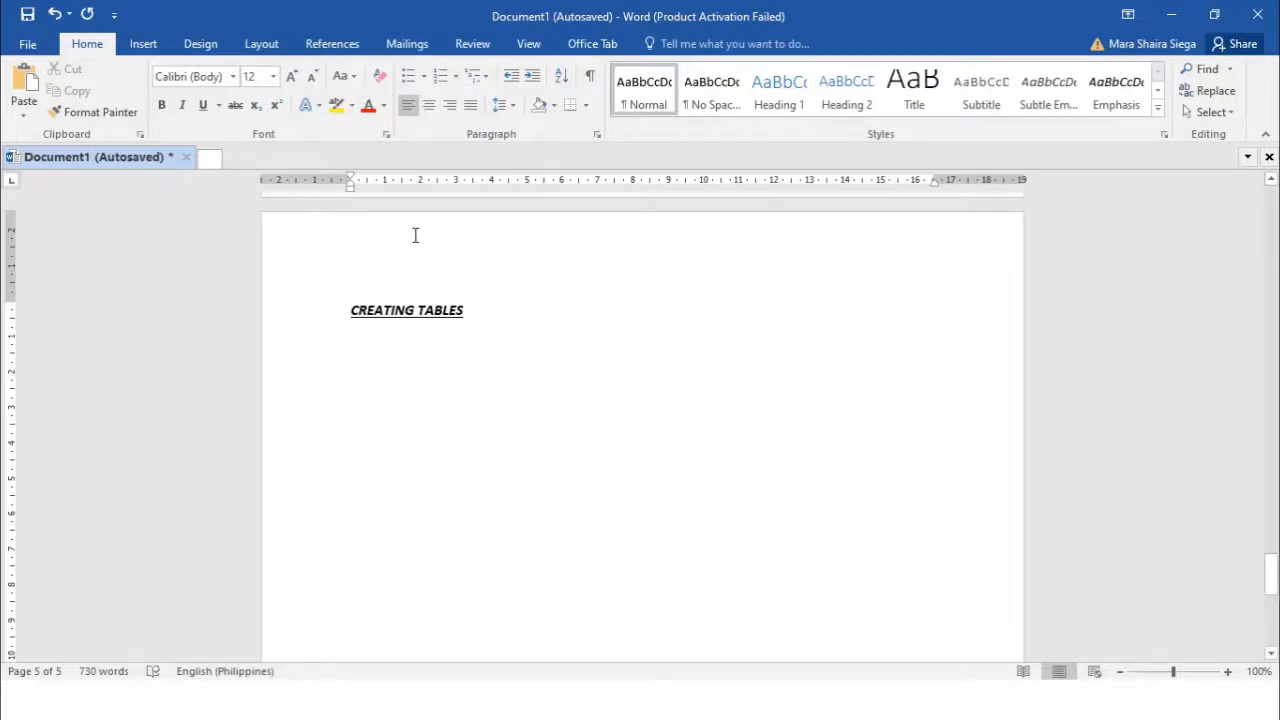
Switch the ribbon to the Insert tab below the CREATING TABLES heading
{"action": "left_click", "coordinate": [144, 46]}
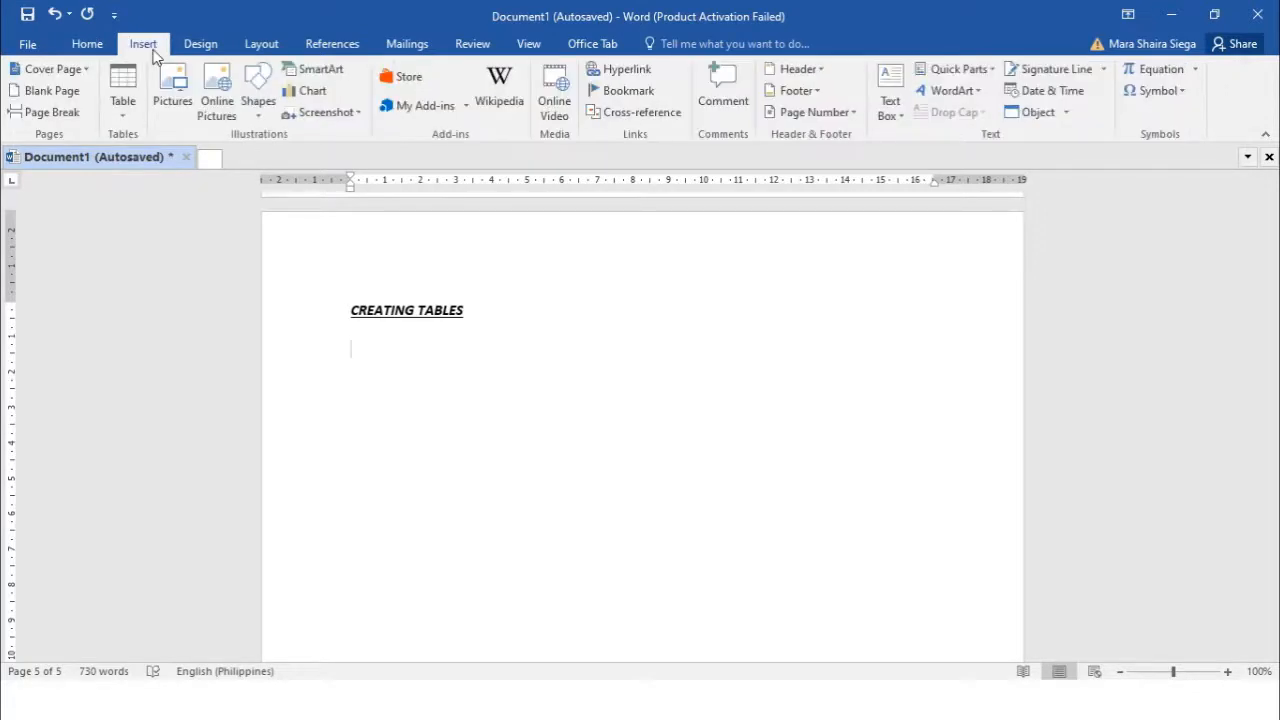
Open the Table dropdown on the Insert tab
{"action": "left_click", "coordinate": [126, 117]}
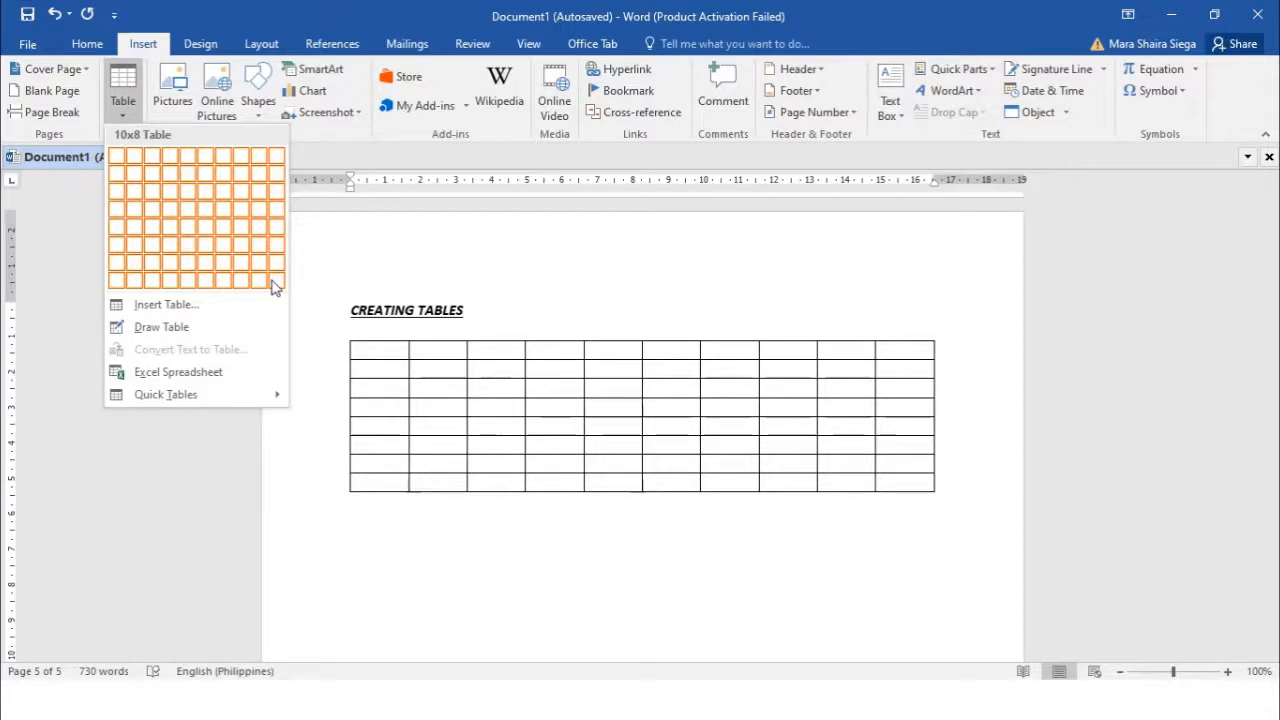
Insert a 5-column, 20-row table using the Insert Table dialog
{"action": "left_click", "coordinate": [178, 312]}
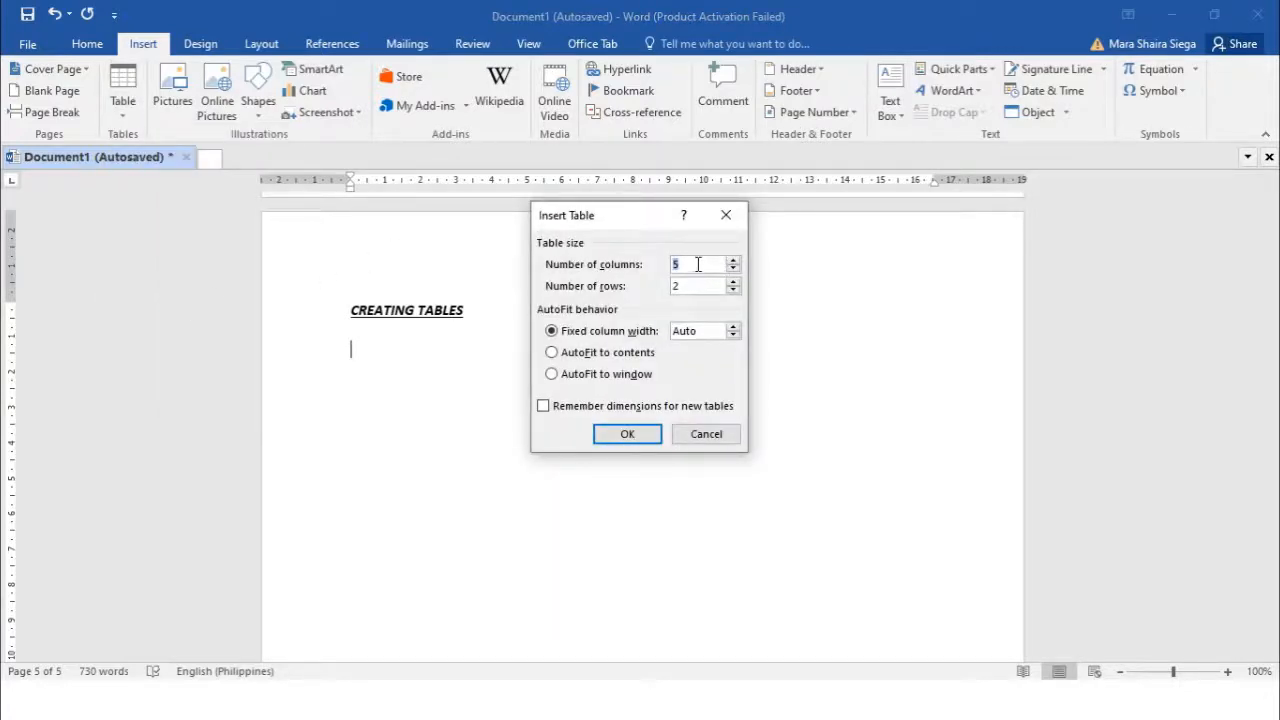
{"action": "key", "text": "Tab"}
{"action": "type", "text": "20"}
{"action": "left_click", "coordinate": [628, 434]}
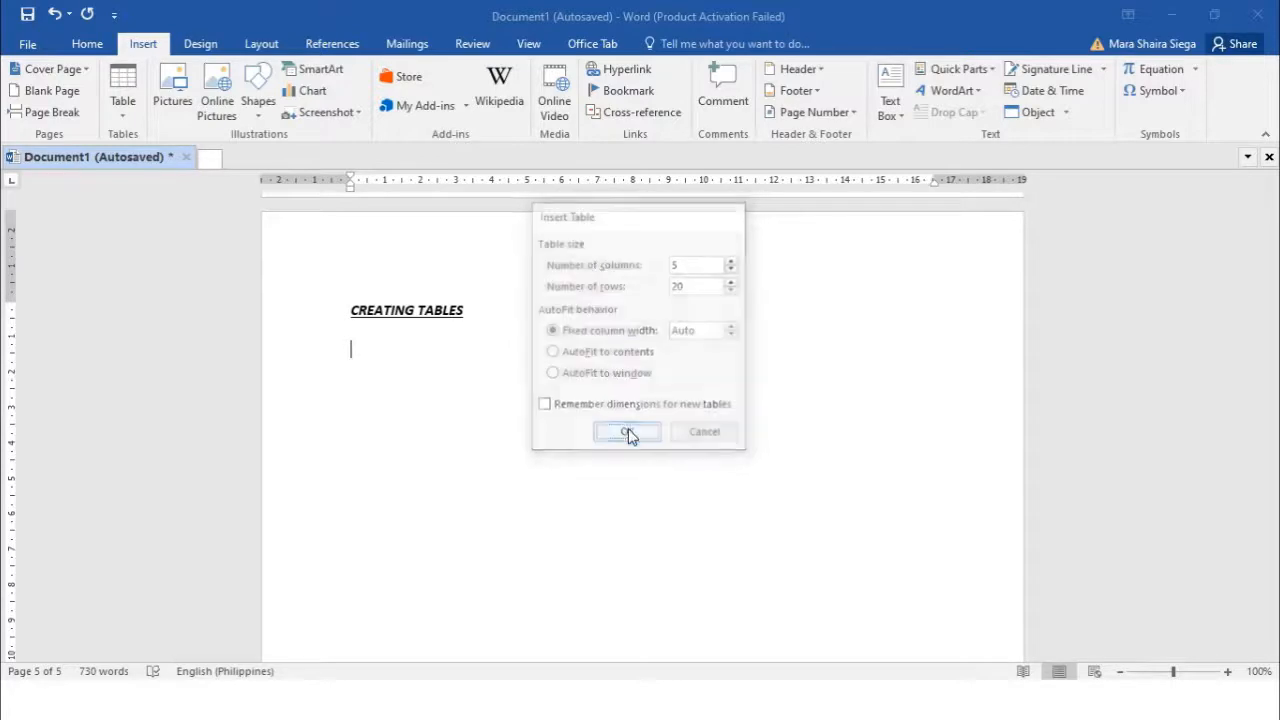
{"action": "scroll", "coordinate": [651, 357], "scroll_direction": "down", "scroll_amount": 3}
{"action": "scroll", "coordinate": [651, 357], "scroll_direction": "up", "scroll_amount": 2}
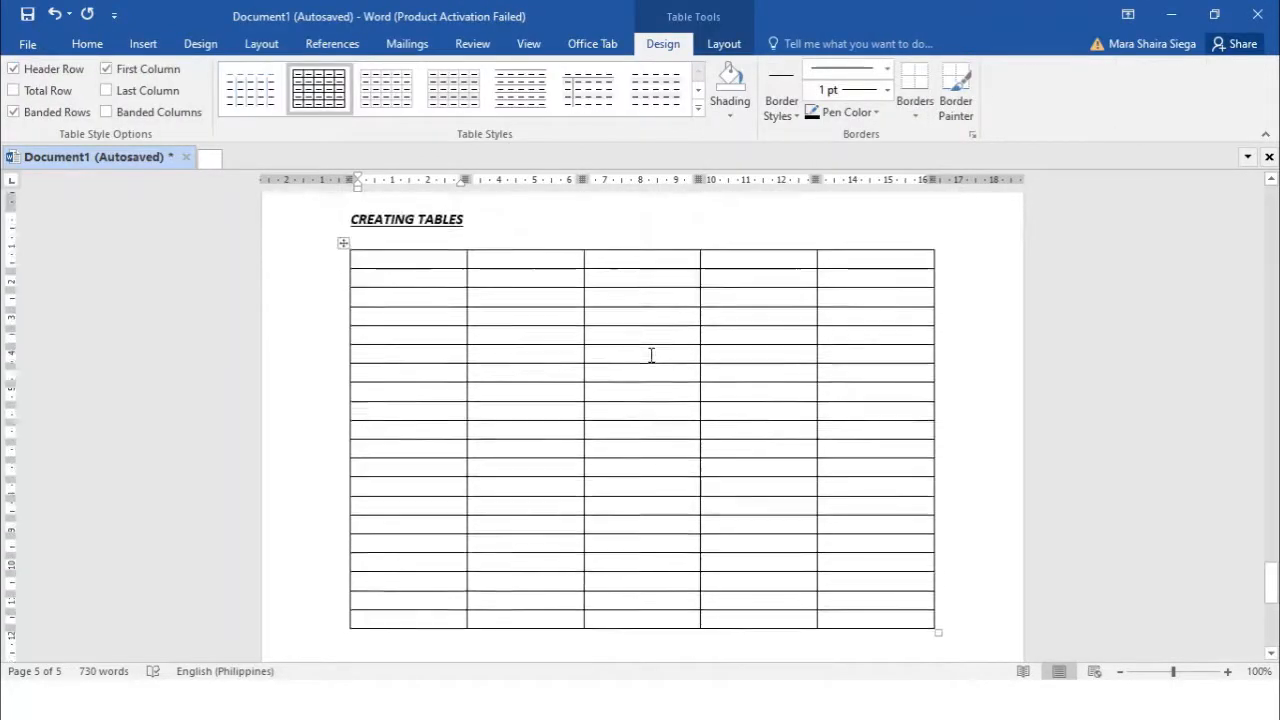
{"action": "scroll", "coordinate": [651, 355], "scroll_direction": "up", "scroll_amount": 1}
{"action": "scroll", "coordinate": [651, 354], "scroll_direction": "down", "scroll_amount": 2}
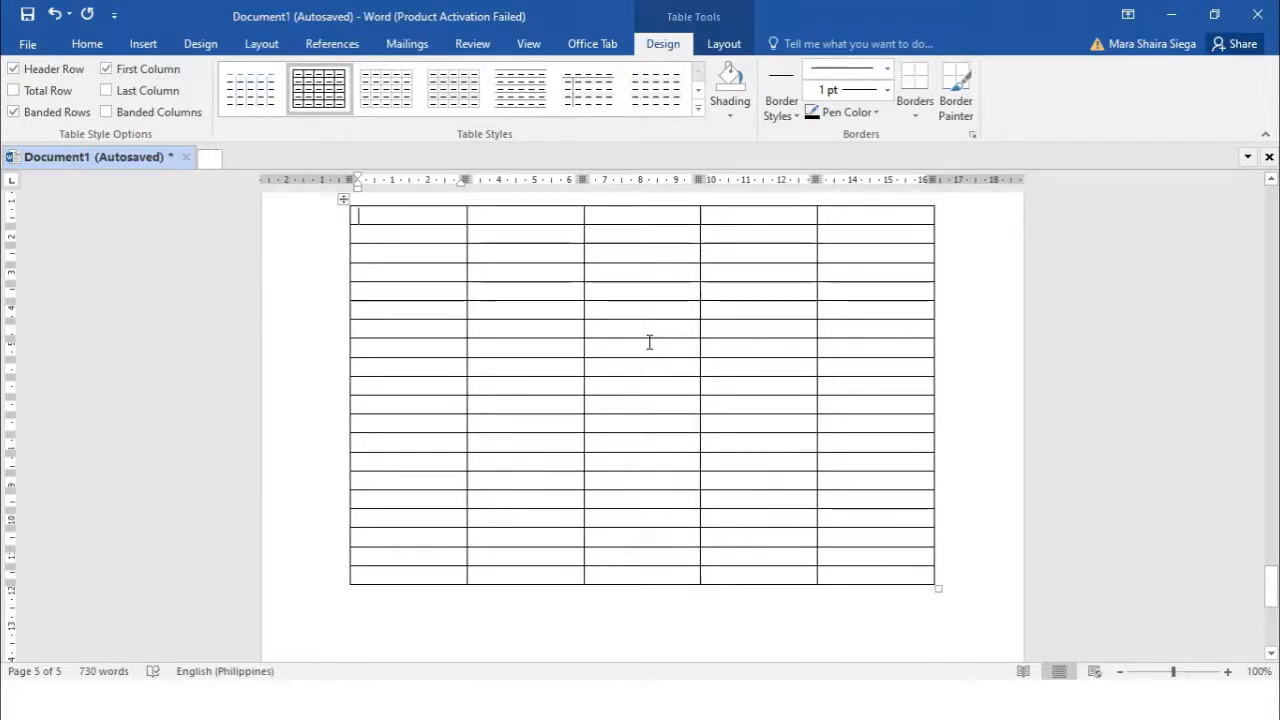
{"action": "scroll", "coordinate": [770, 332], "scroll_direction": "down", "scroll_amount": 2}
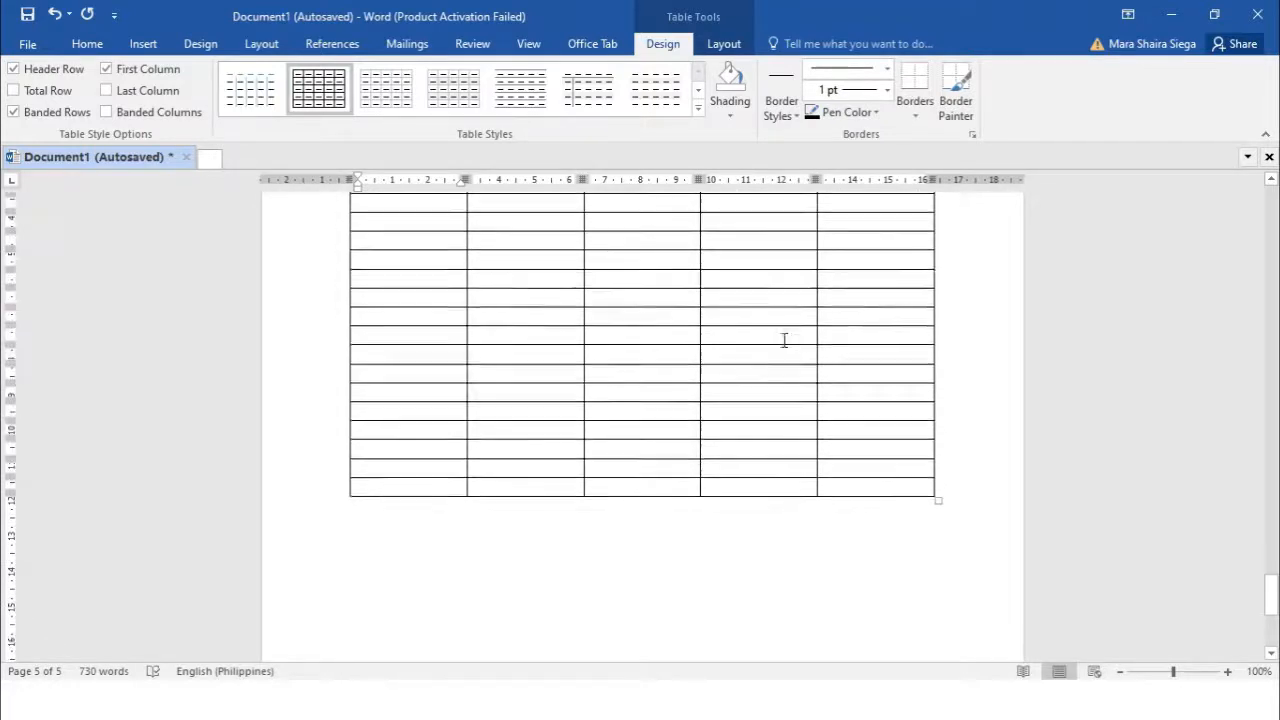
Place the cursor below the first table and activate Draw Table mode
{"action": "left_click", "coordinate": [368, 525]}
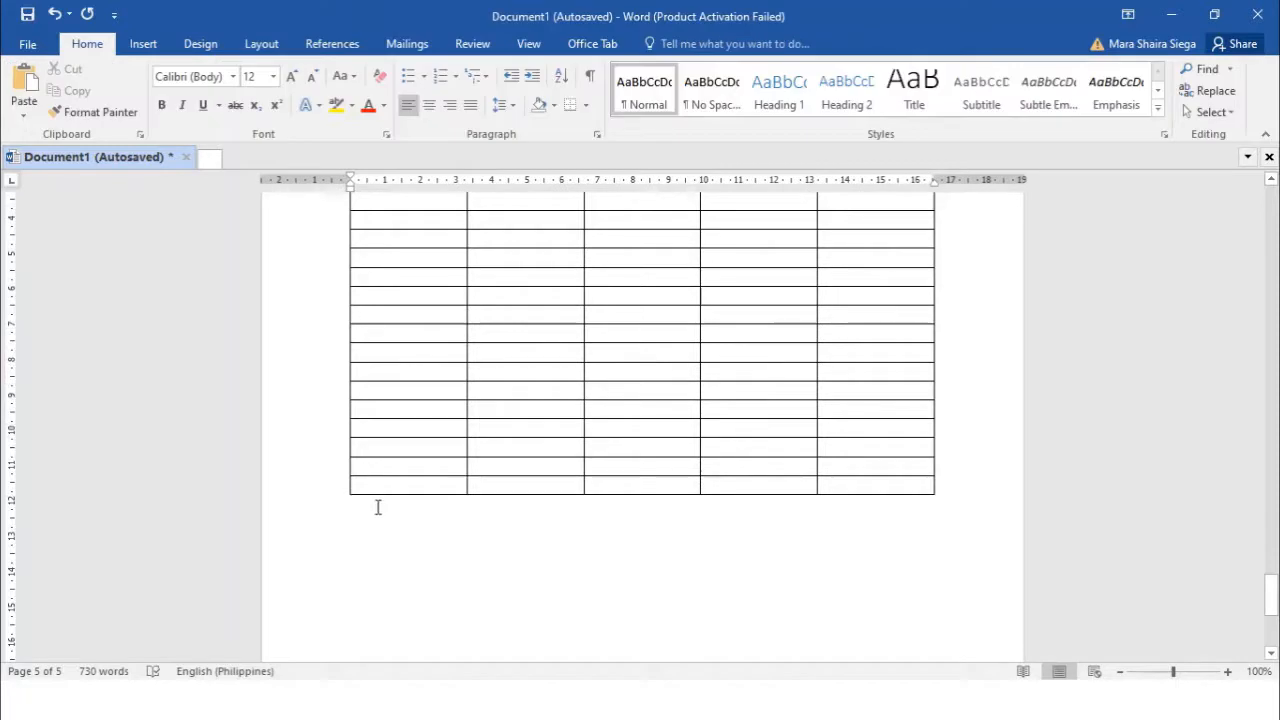
{"action": "left_click", "coordinate": [143, 44]}
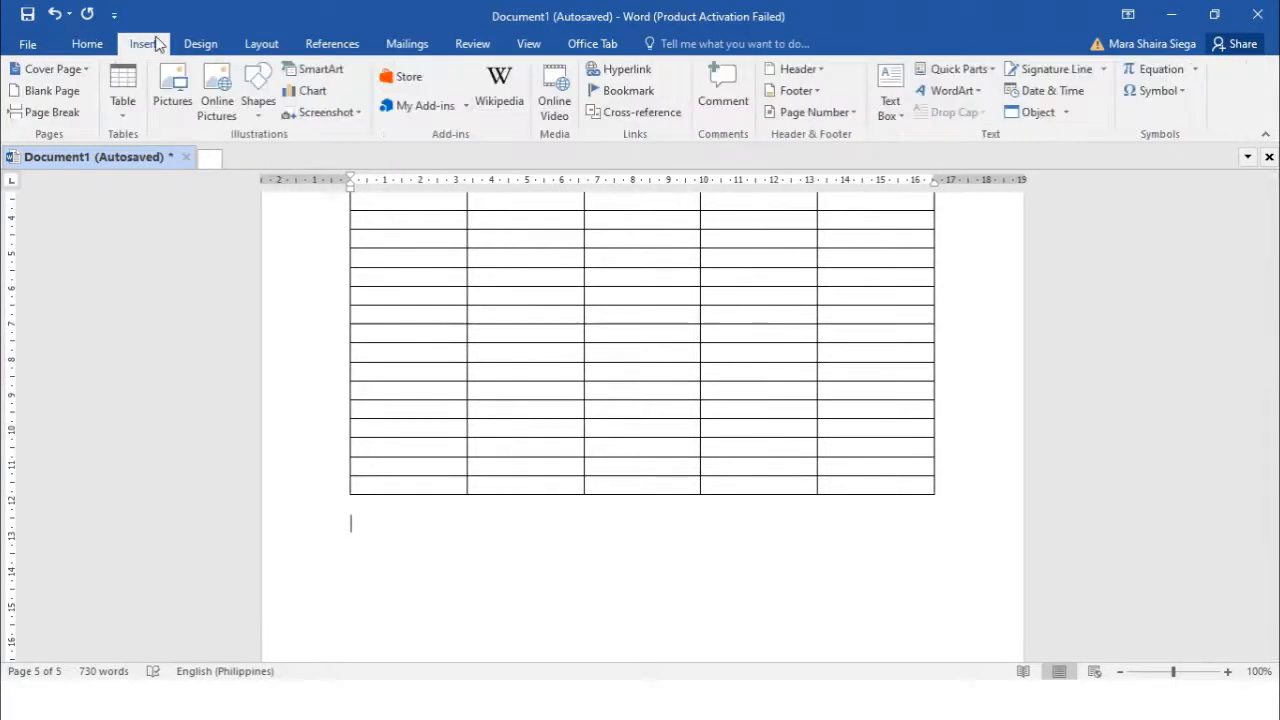
{"action": "left_click", "coordinate": [122, 110]}
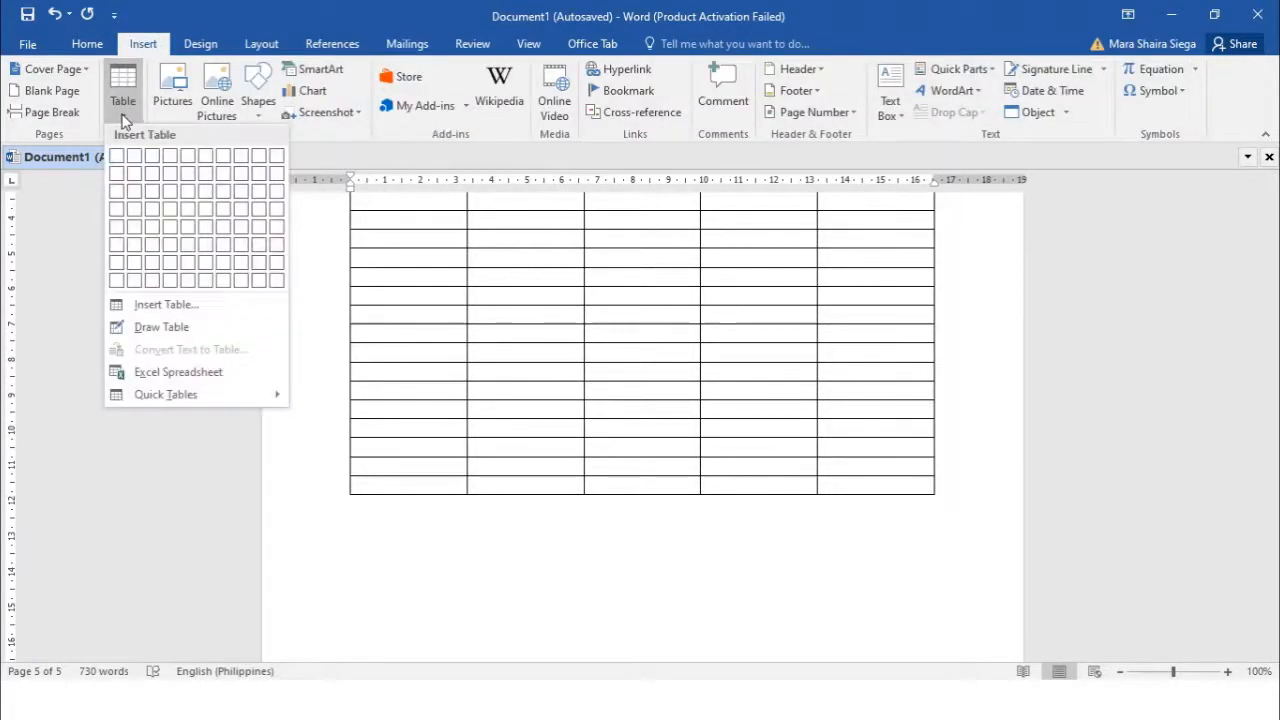
{"action": "left_click", "coordinate": [162, 327]}
{"action": "scroll", "coordinate": [355, 503], "scroll_direction": "down", "scroll_amount": 1}
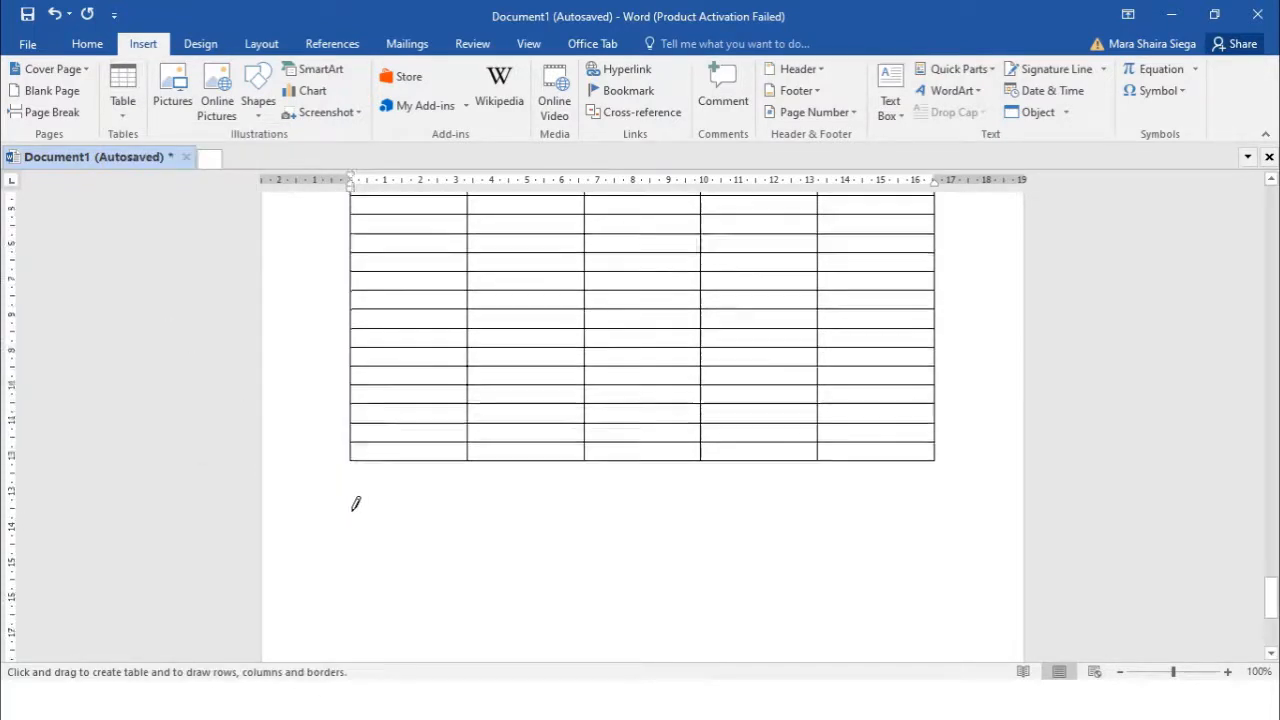
{"action": "scroll", "coordinate": [355, 480], "scroll_direction": "down", "scroll_amount": 2}
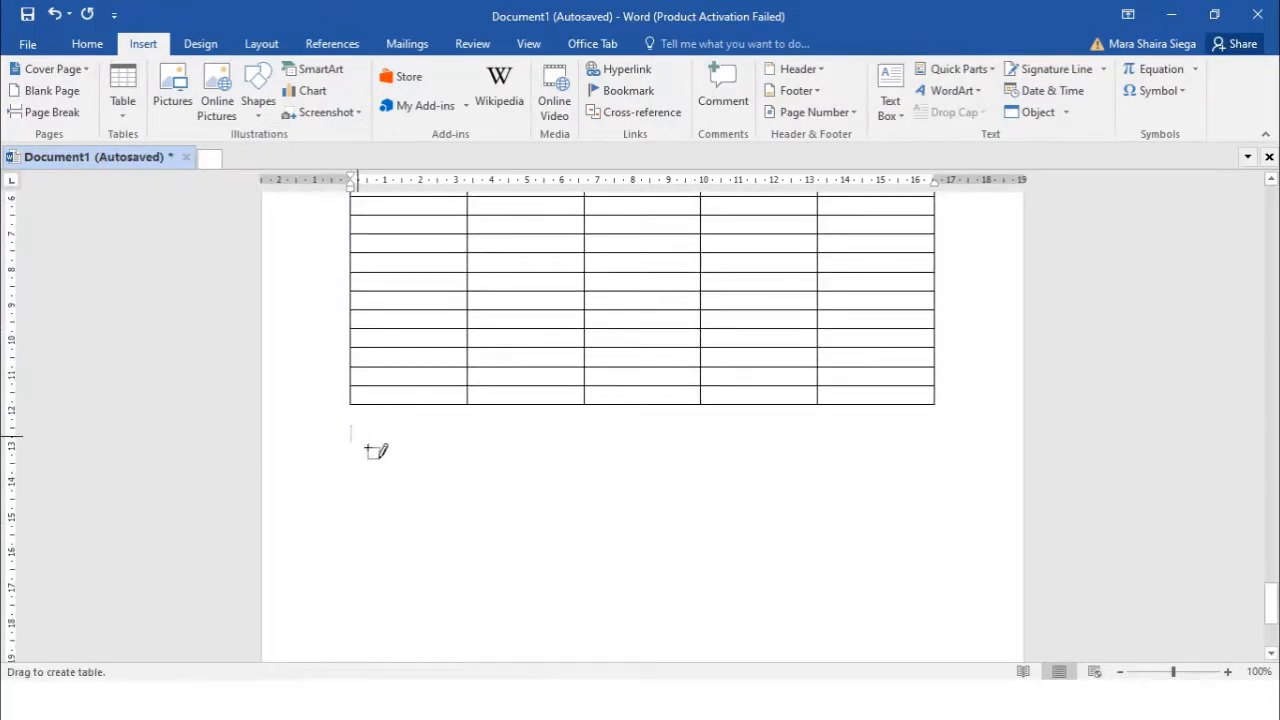
Draw a single-cell table box, about 11.75 cm by 5 cm, beneath the 5-by-20 table
{"action": "mouse_move", "coordinate": [367, 450]}
{"action": "left_mouse_down"}
{"action": "mouse_move", "coordinate": [428, 477]}
{"action": "mouse_move", "coordinate": [789, 560]}
{"action": "mouse_move", "coordinate": [823, 543]}
{"action": "mouse_move", "coordinate": [928, 583]}
{"action": "mouse_move", "coordinate": [934, 603]}
{"action": "left_mouse_up"}
{"action": "left_click_drag", "start_coordinate": [802, 609], "coordinate": [767, 602]}
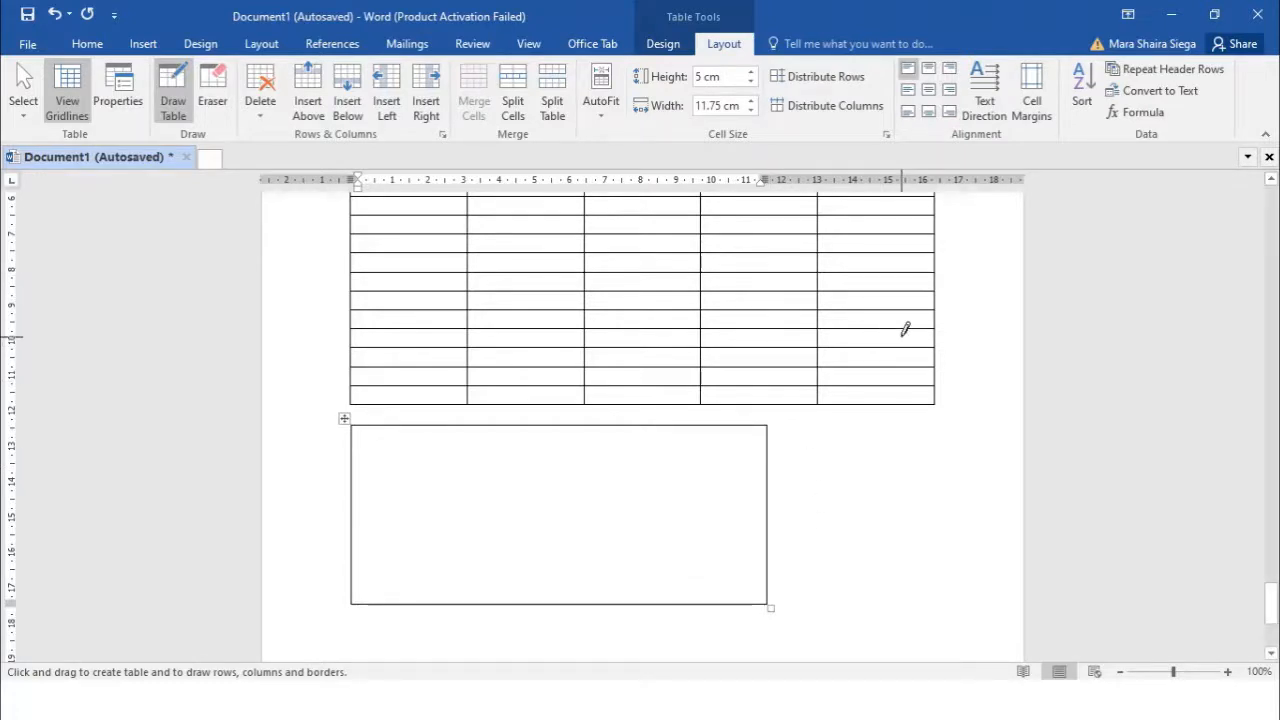
{"action": "scroll", "coordinate": [774, 417], "scroll_direction": "down", "scroll_amount": 1}
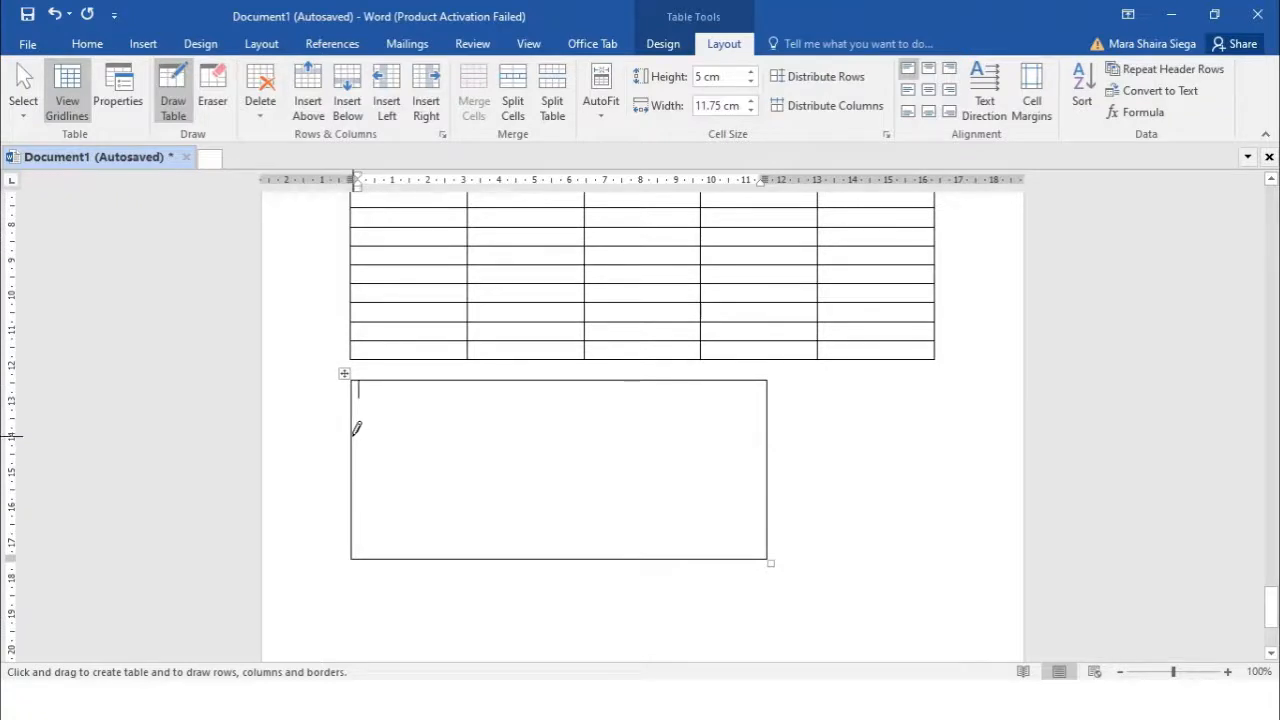
Draw several horizontal borders across the drawn table to split it into rows
{"action": "left_click_drag", "start_coordinate": [356, 428], "coordinate": [748, 430]}
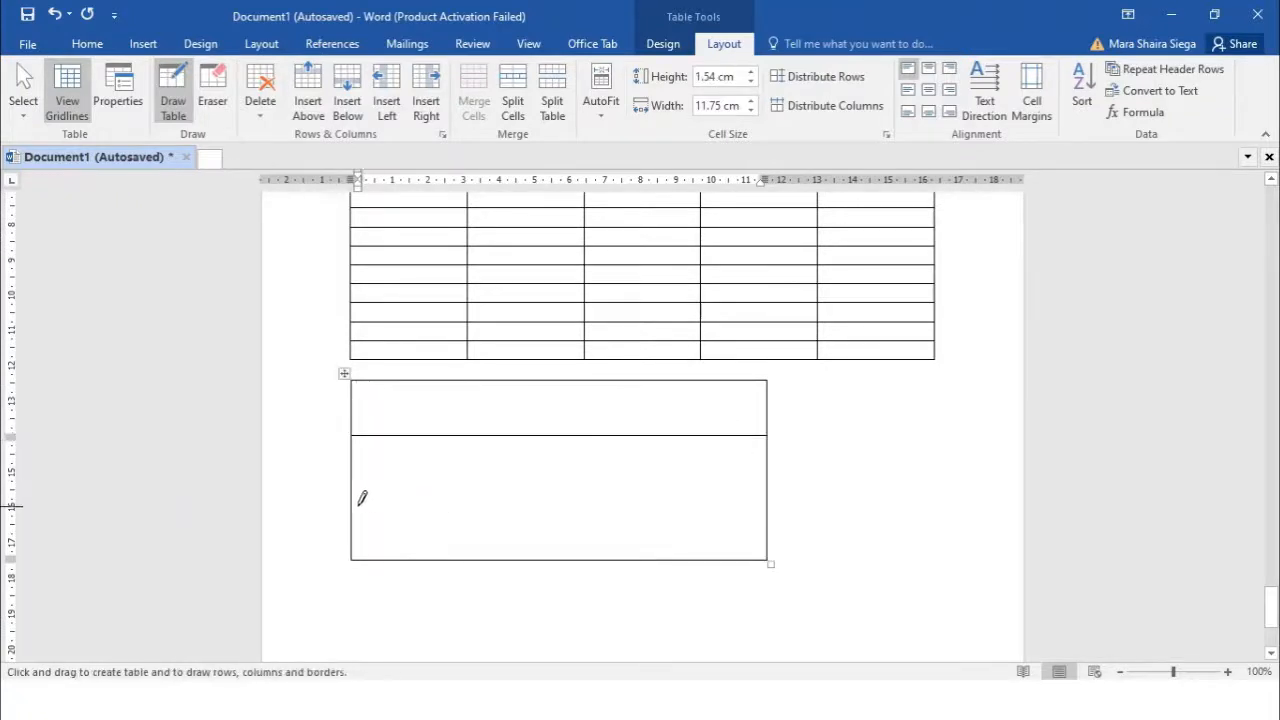
{"action": "left_click_drag", "start_coordinate": [358, 497], "coordinate": [750, 496]}
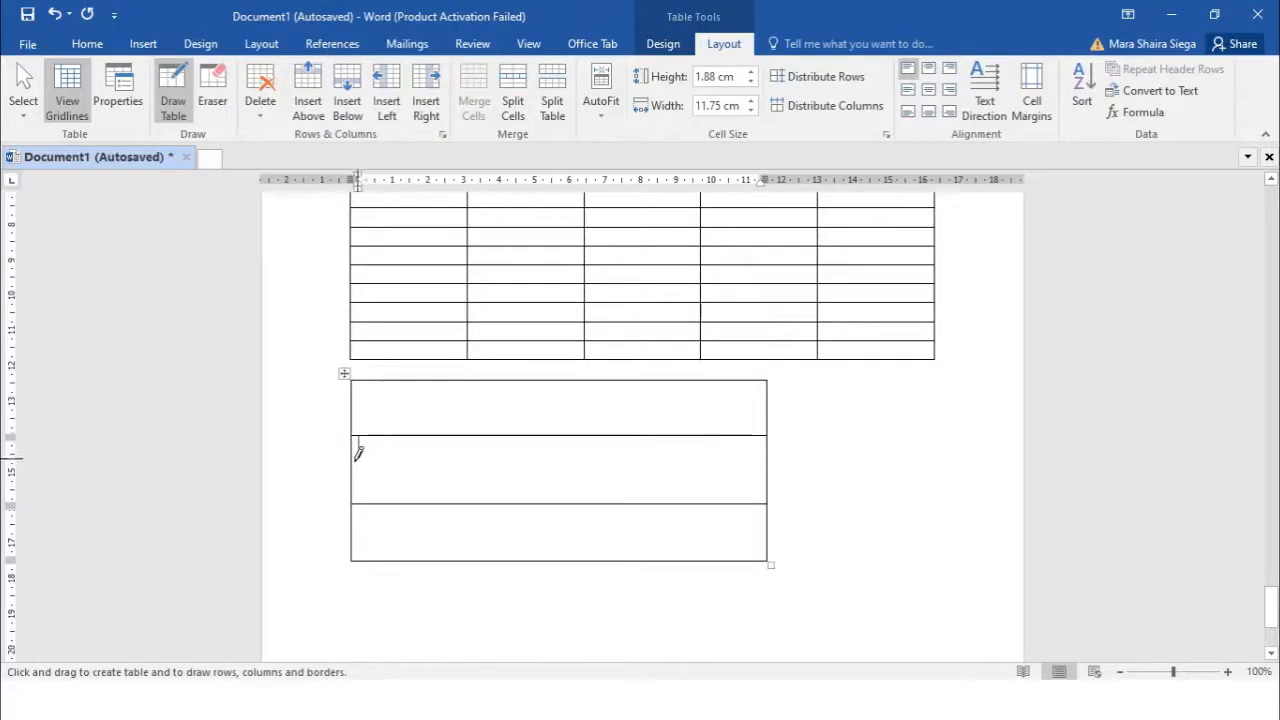
{"action": "left_click_drag", "start_coordinate": [358, 455], "coordinate": [722, 458]}
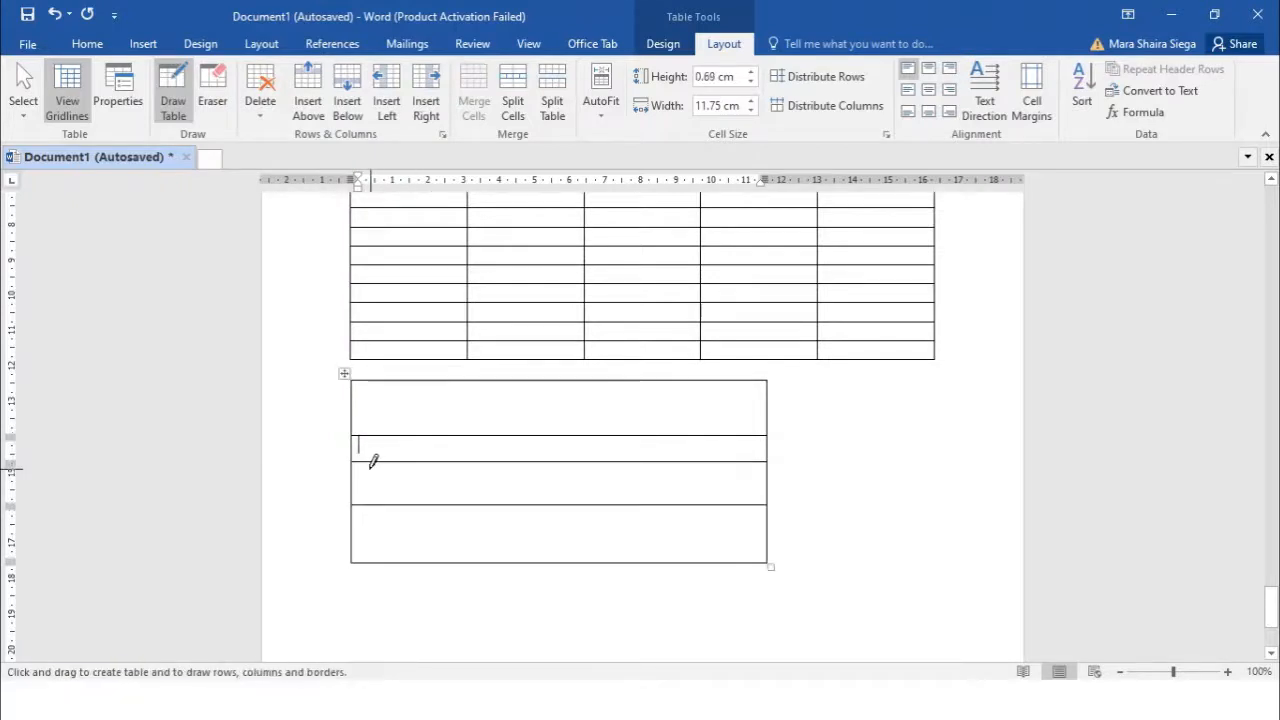
{"action": "left_click_drag", "start_coordinate": [354, 457], "coordinate": [689, 460]}
{"action": "left_click_drag", "start_coordinate": [356, 478], "coordinate": [752, 478]}
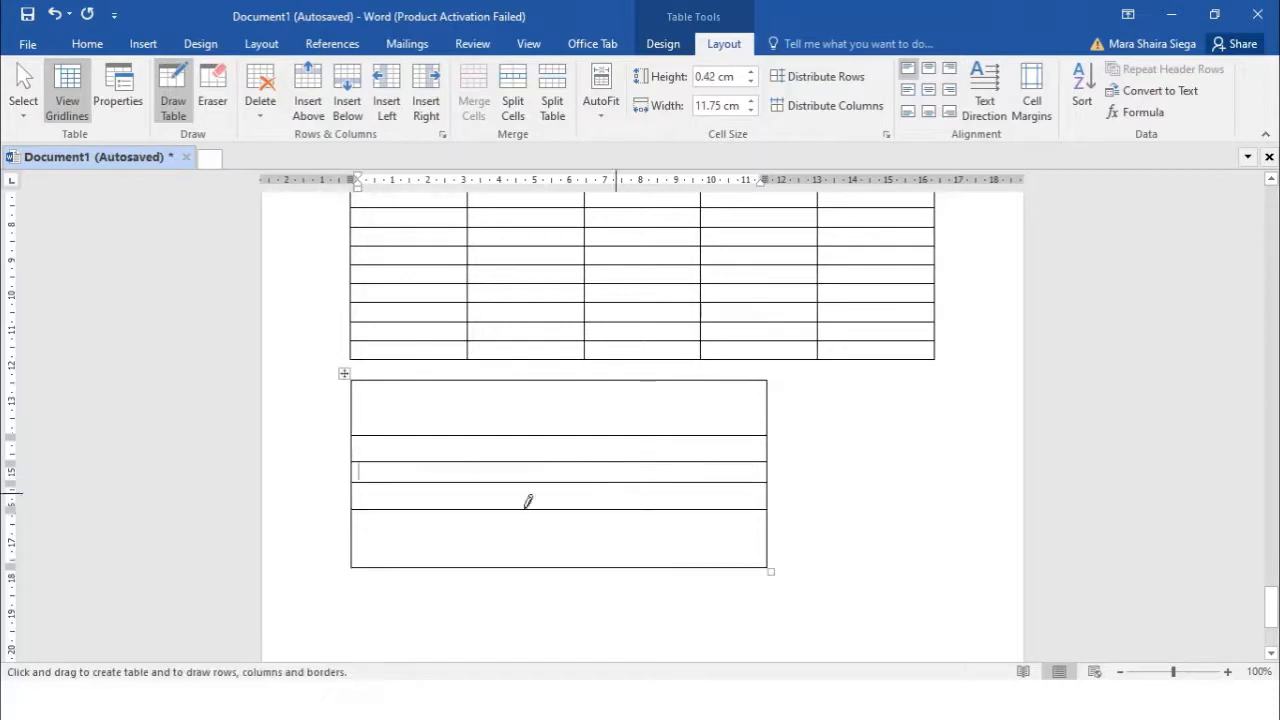
{"action": "left_click_drag", "start_coordinate": [354, 526], "coordinate": [743, 529]}
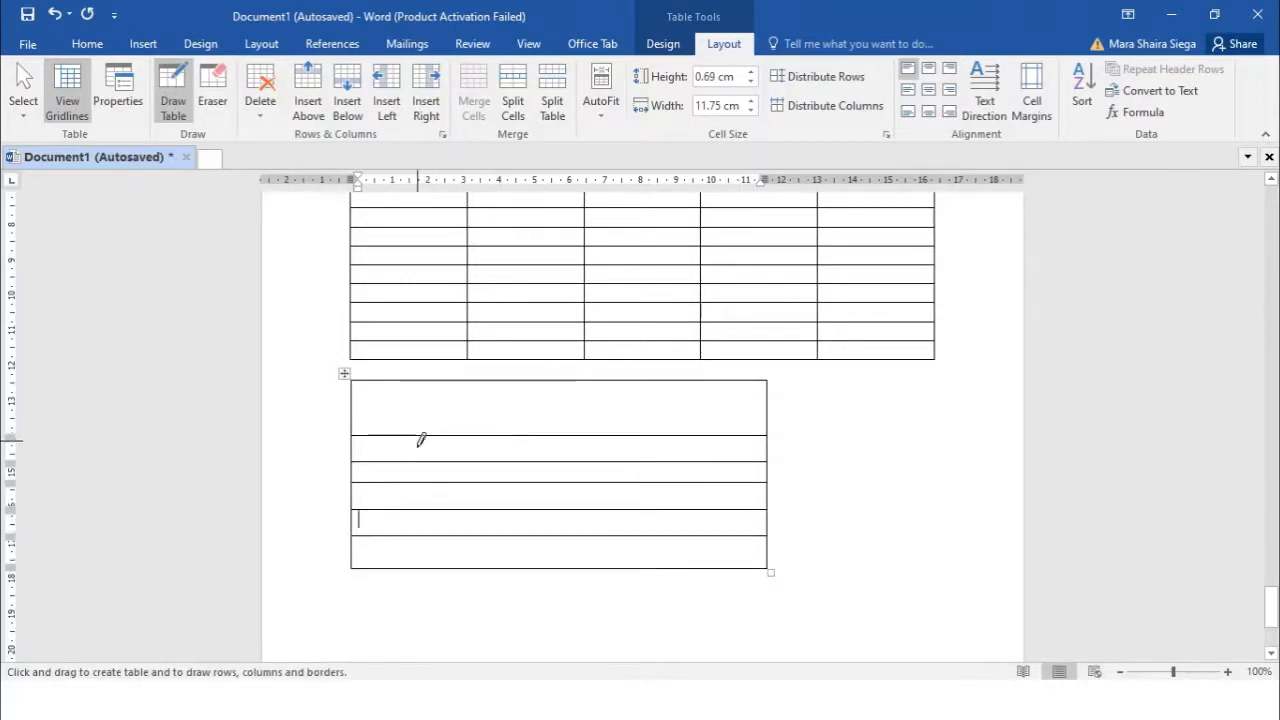
Draw vertical borders through the rows to create uneven cells
{"action": "left_click_drag", "start_coordinate": [421, 440], "coordinate": [416, 520]}
{"action": "mouse_move", "coordinate": [523, 376]}
{"action": "left_mouse_down"}
{"action": "mouse_move", "coordinate": [523, 482]}
{"action": "mouse_move", "coordinate": [569, 474]}
{"action": "mouse_move", "coordinate": [566, 566]}
{"action": "left_mouse_up"}
{"action": "left_click_drag", "start_coordinate": [652, 484], "coordinate": [651, 535]}
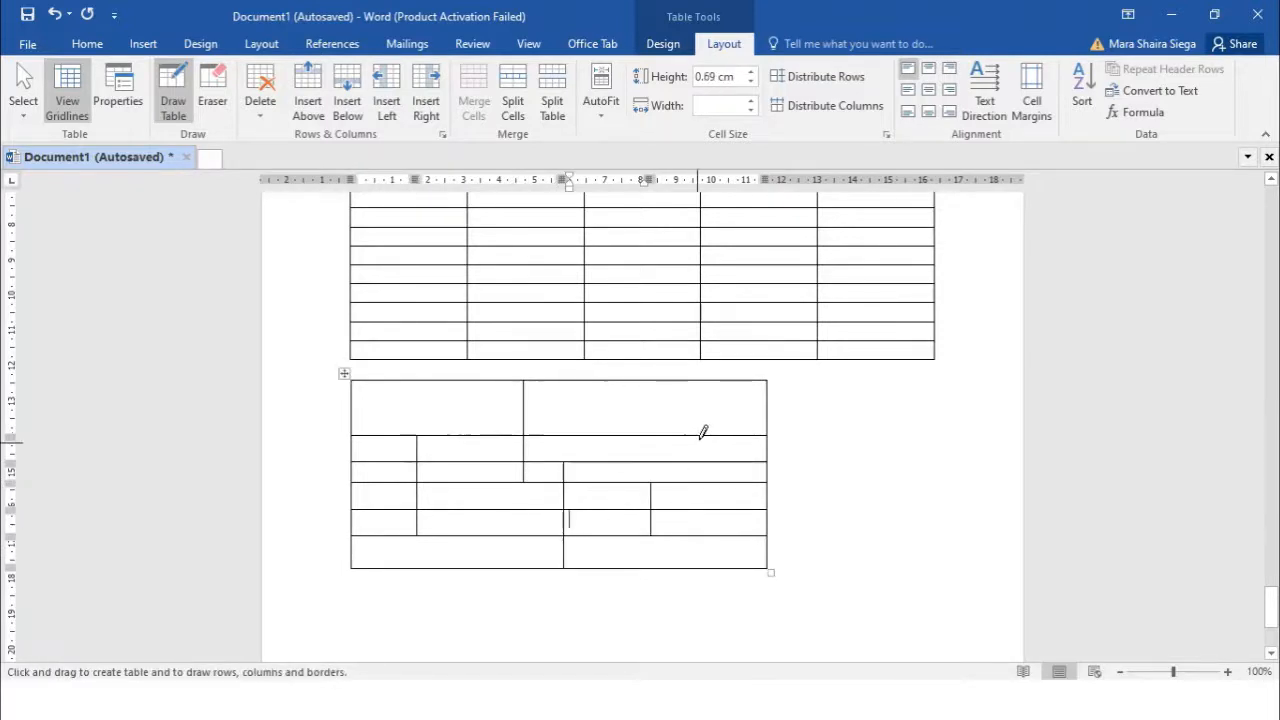
{"action": "left_click_drag", "start_coordinate": [720, 380], "coordinate": [712, 512]}
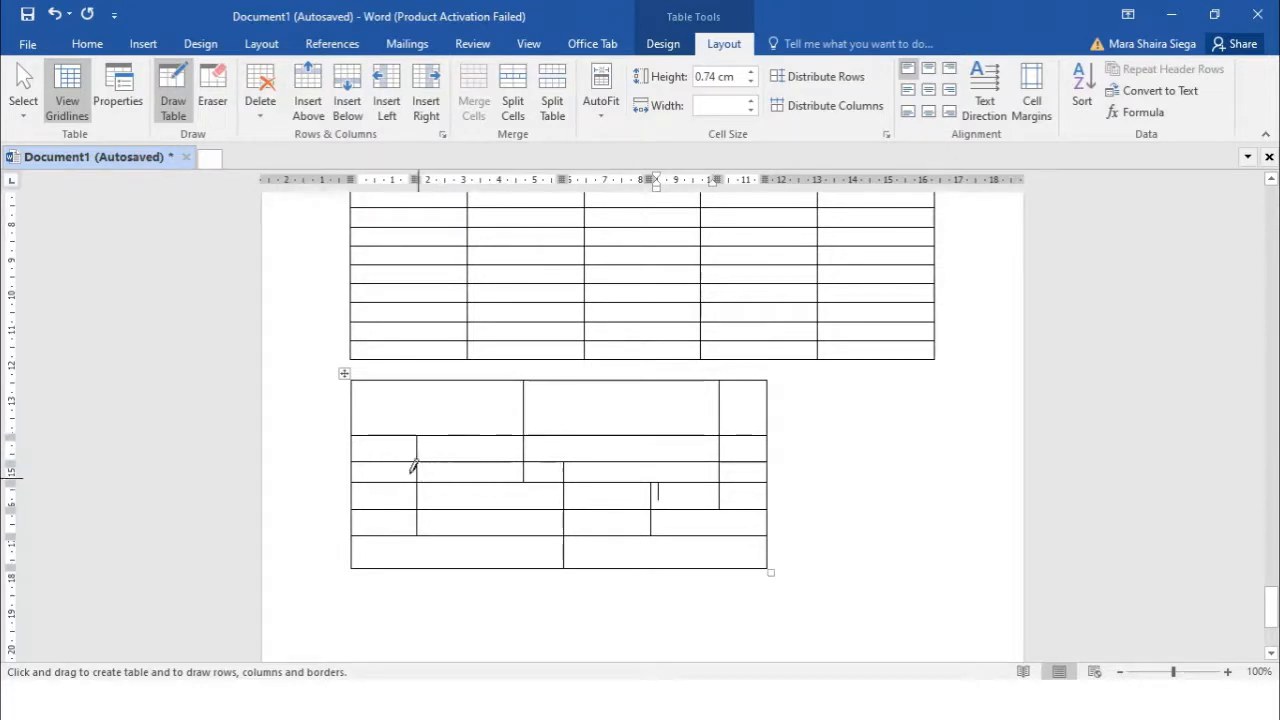
{"action": "left_click_drag", "start_coordinate": [413, 445], "coordinate": [414, 460]}
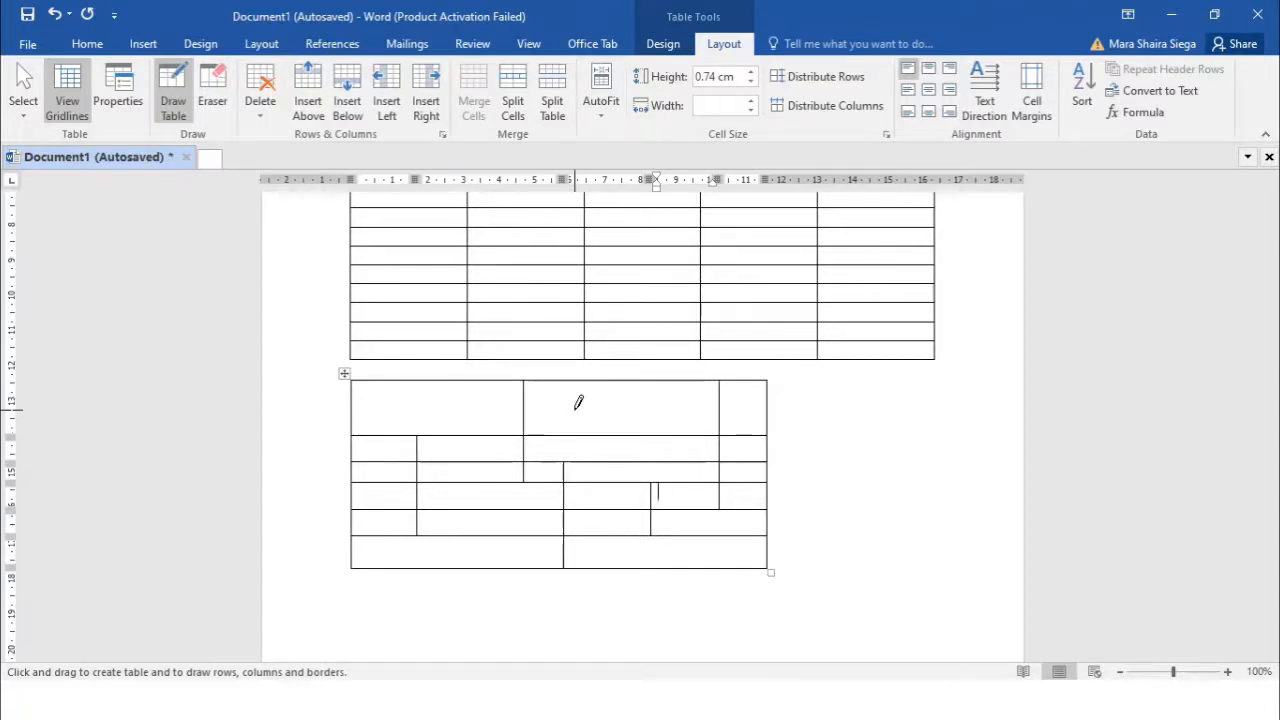
Exit Draw Table mode and place the cursor on the empty line below the tables
{"action": "left_click", "coordinate": [145, 44]}
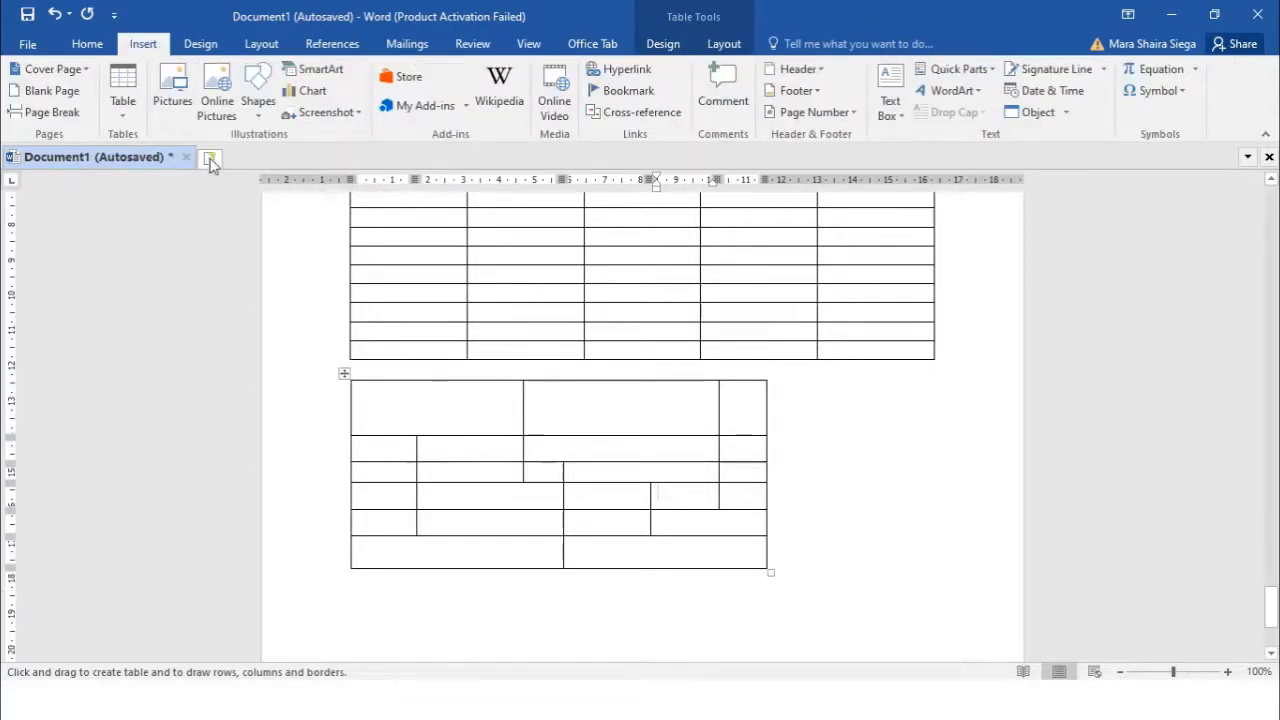
{"action": "left_click", "coordinate": [125, 117]}
{"action": "left_click", "coordinate": [358, 580]}
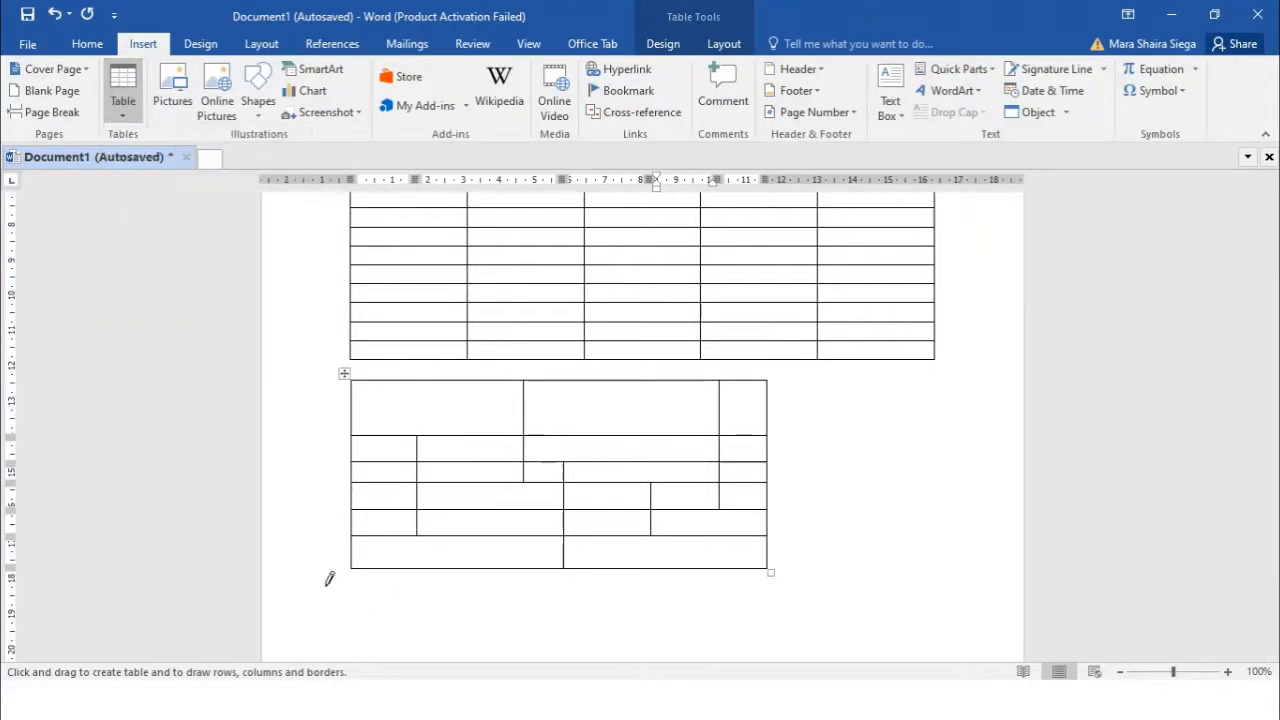
{"action": "key", "text": "Escape"}
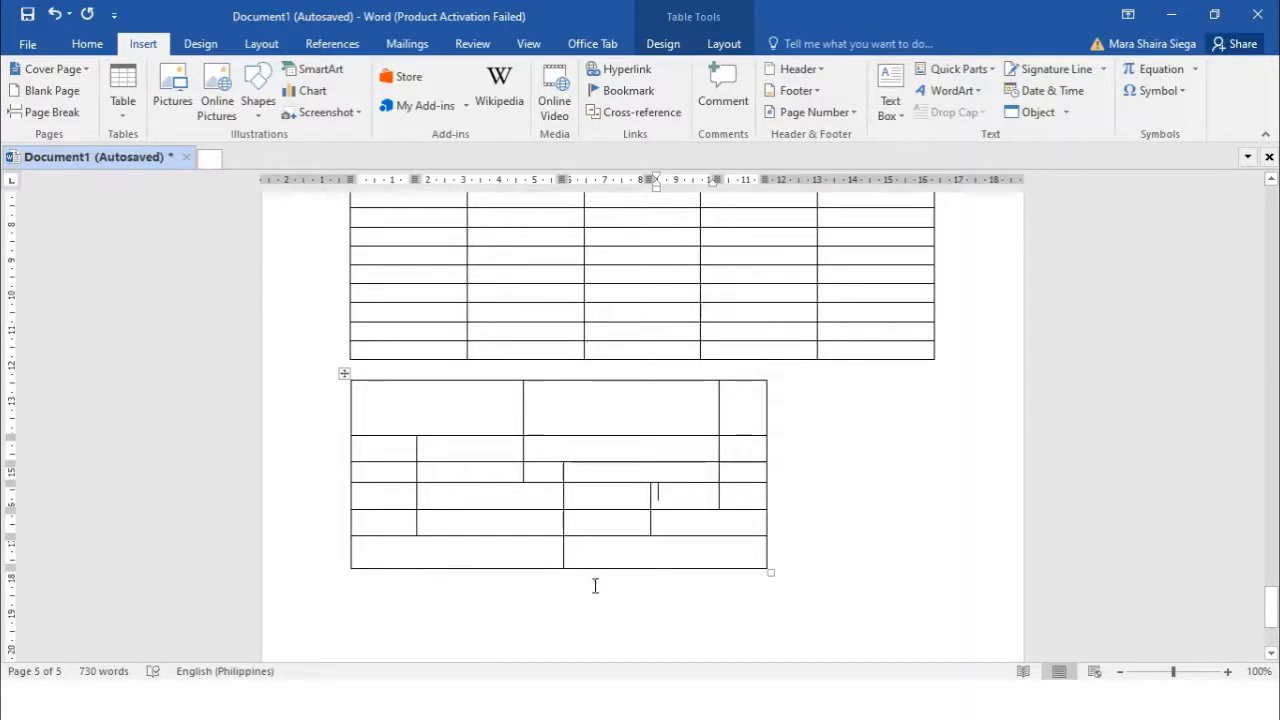
{"action": "left_click", "coordinate": [704, 596]}
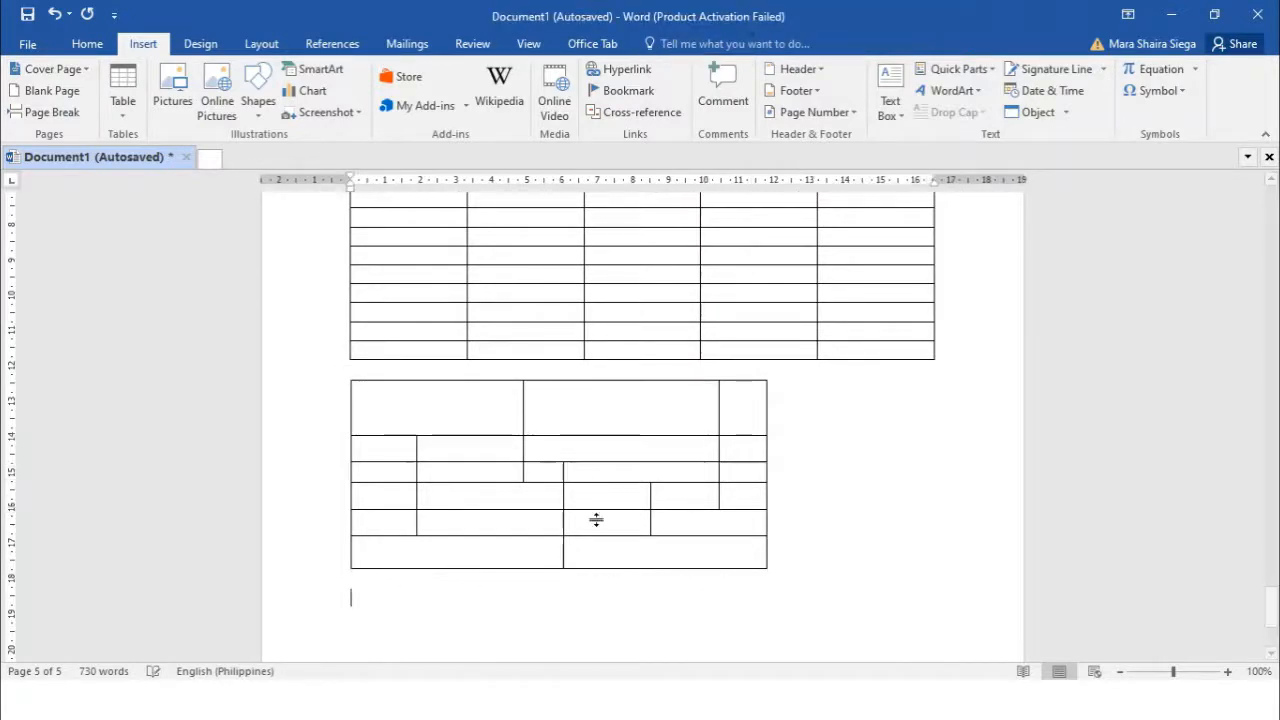
Show the Quick Tables gallery with the Calendar 1, 2 and 3 templates
{"action": "left_click", "coordinate": [115, 106]}
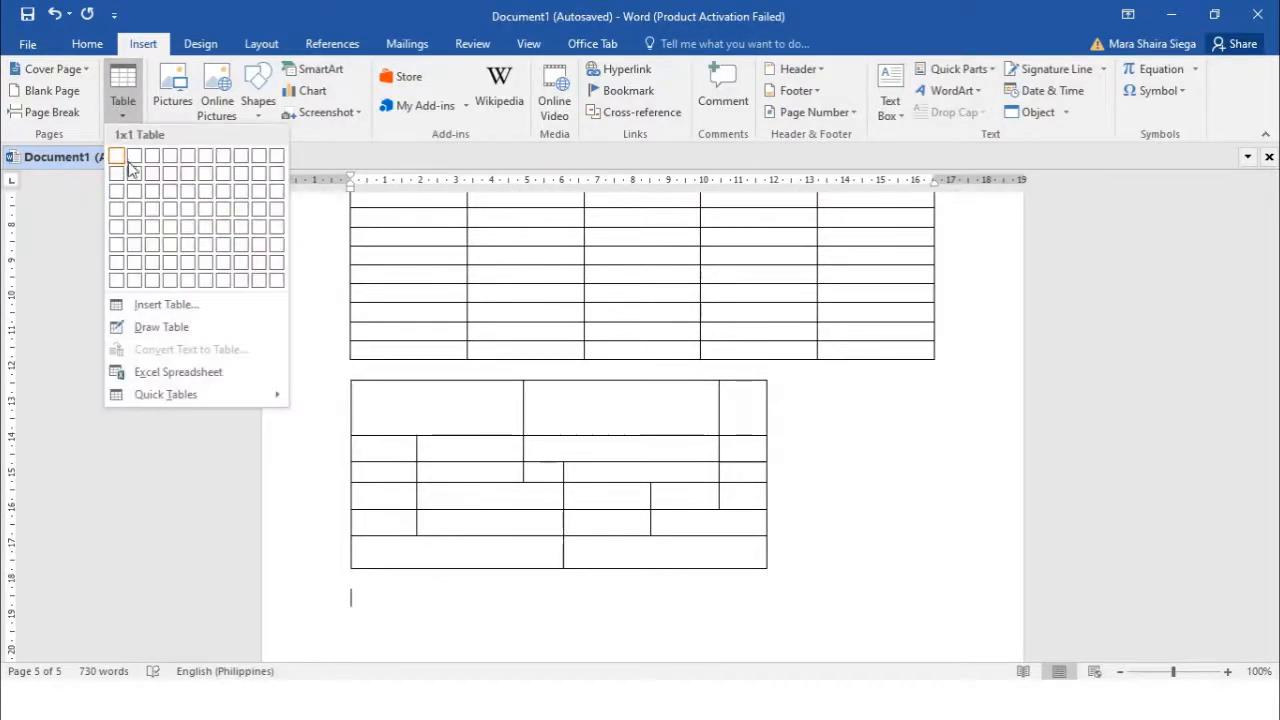
{"action": "mouse_move", "coordinate": [196, 397]}
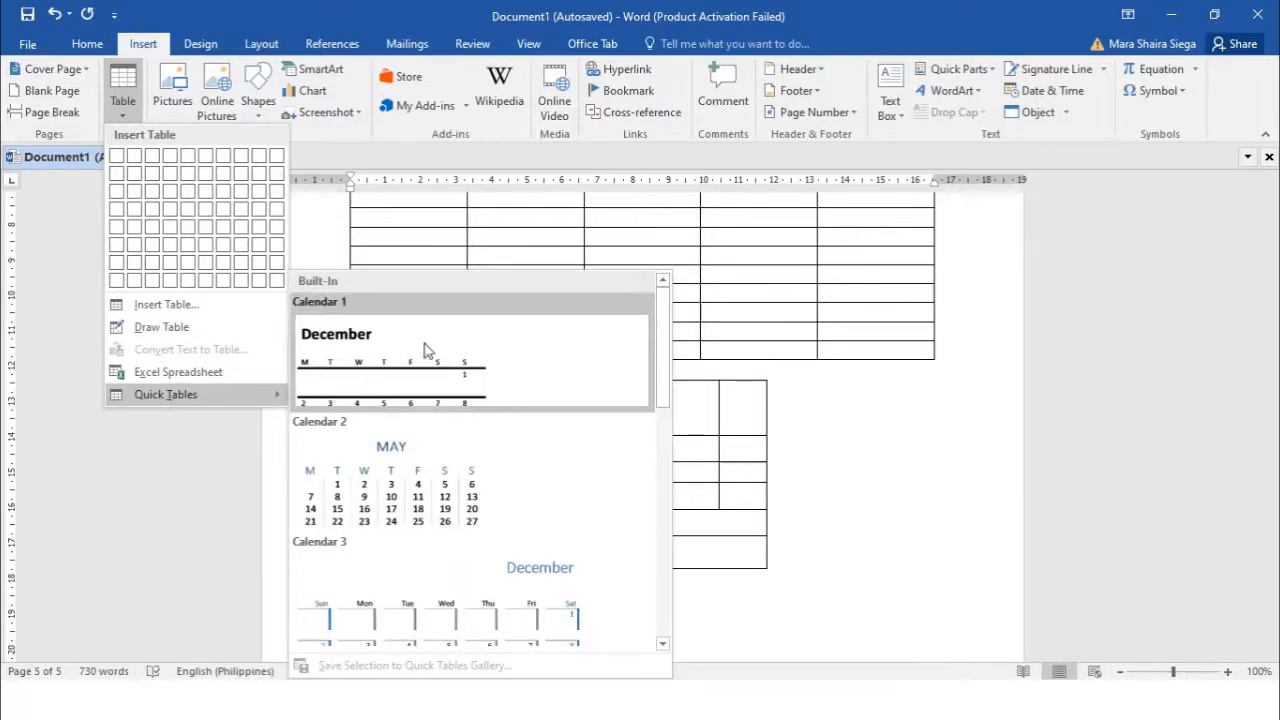
{"action": "scroll", "coordinate": [424, 350], "scroll_direction": "down", "scroll_amount": 6}
{"action": "scroll", "coordinate": [418, 358], "scroll_direction": "up", "scroll_amount": 3}
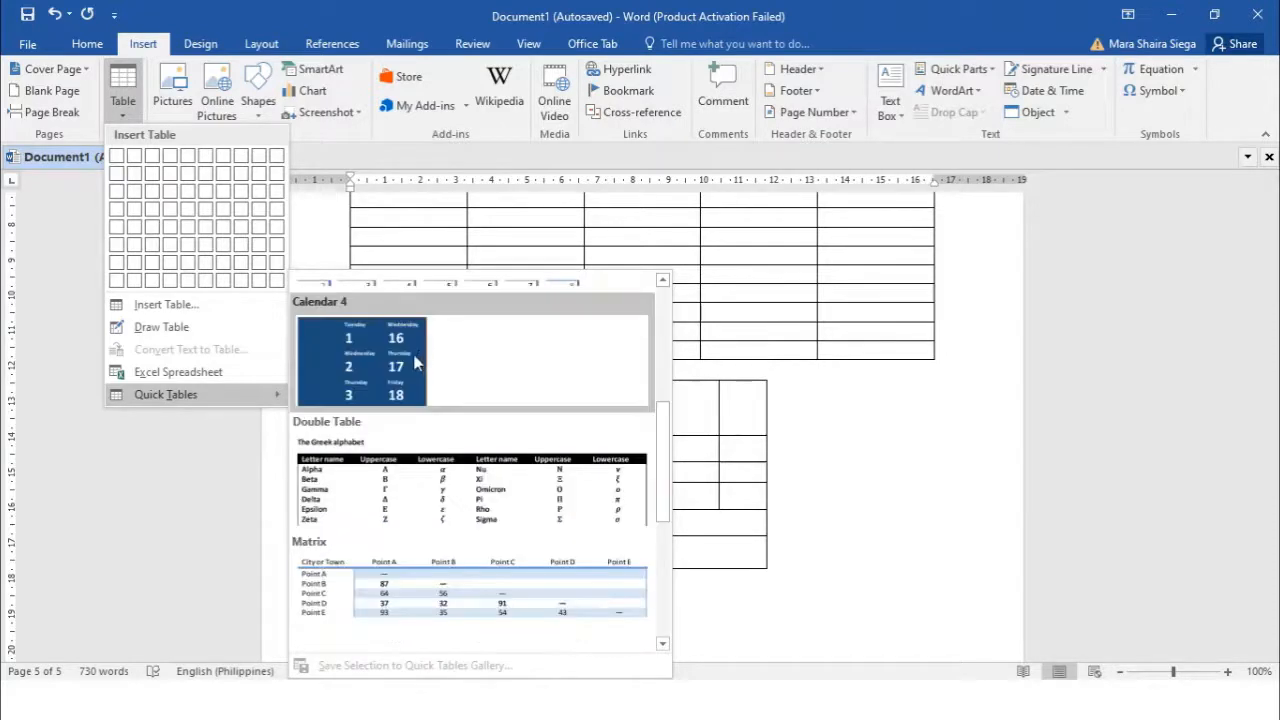
{"action": "scroll", "coordinate": [410, 368], "scroll_direction": "down", "scroll_amount": 3}
{"action": "scroll", "coordinate": [406, 370], "scroll_direction": "up", "scroll_amount": 3}
{"action": "scroll", "coordinate": [440, 445], "scroll_direction": "down", "scroll_amount": 3}
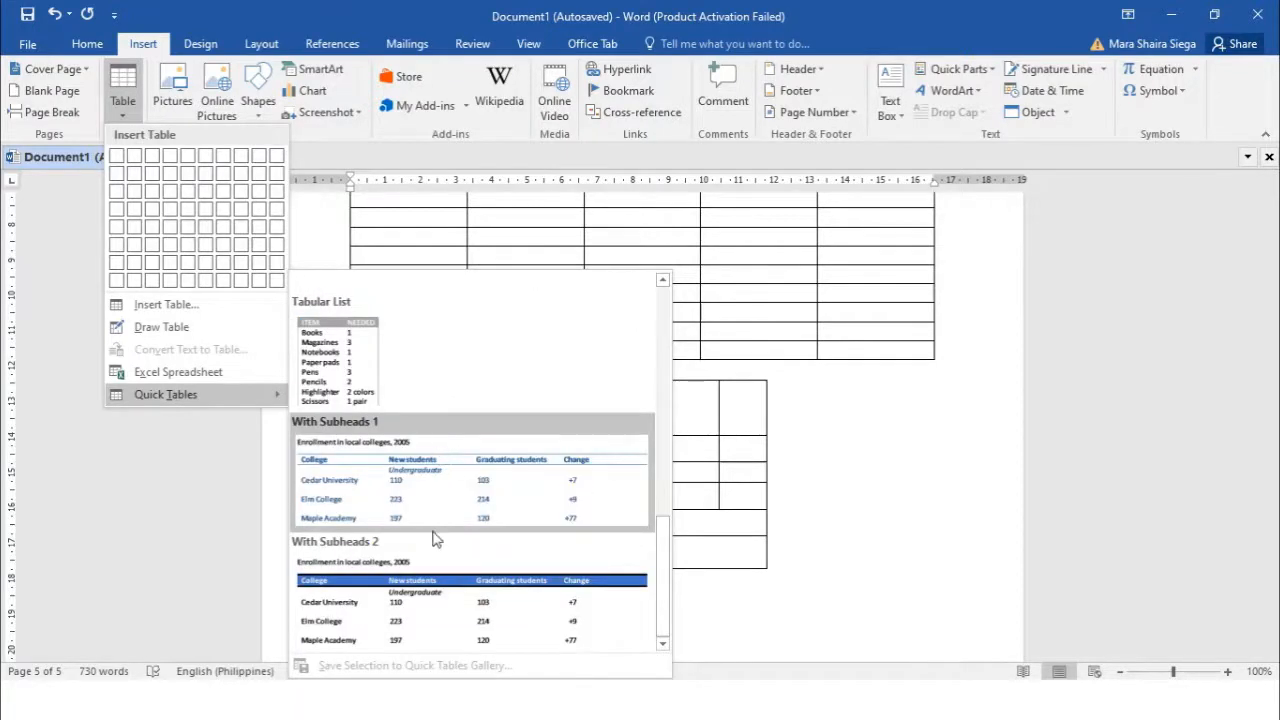
{"action": "scroll", "coordinate": [436, 549], "scroll_direction": "up", "scroll_amount": 5}
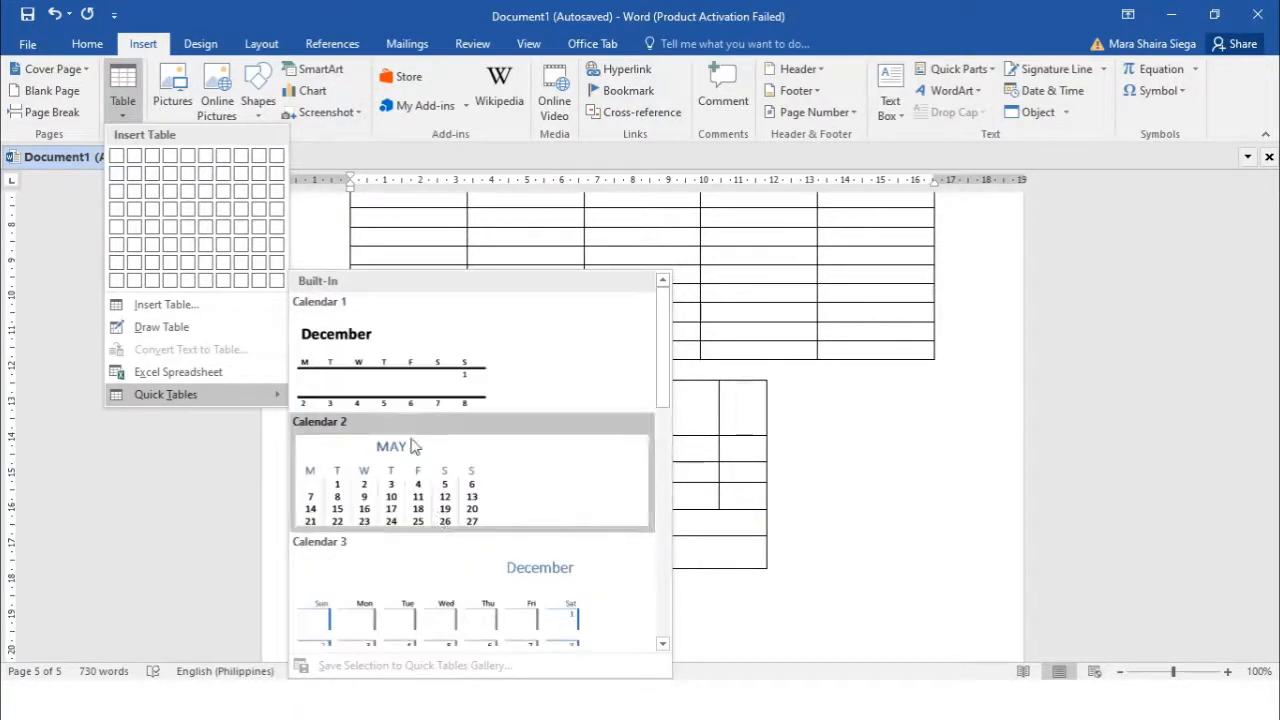
Insert the Calendar 2 MAY quick table, then put the cursor back in the CREATING TABLES table
{"action": "left_click", "coordinate": [407, 482]}
{"action": "scroll", "coordinate": [430, 460], "scroll_direction": "down", "scroll_amount": 5}
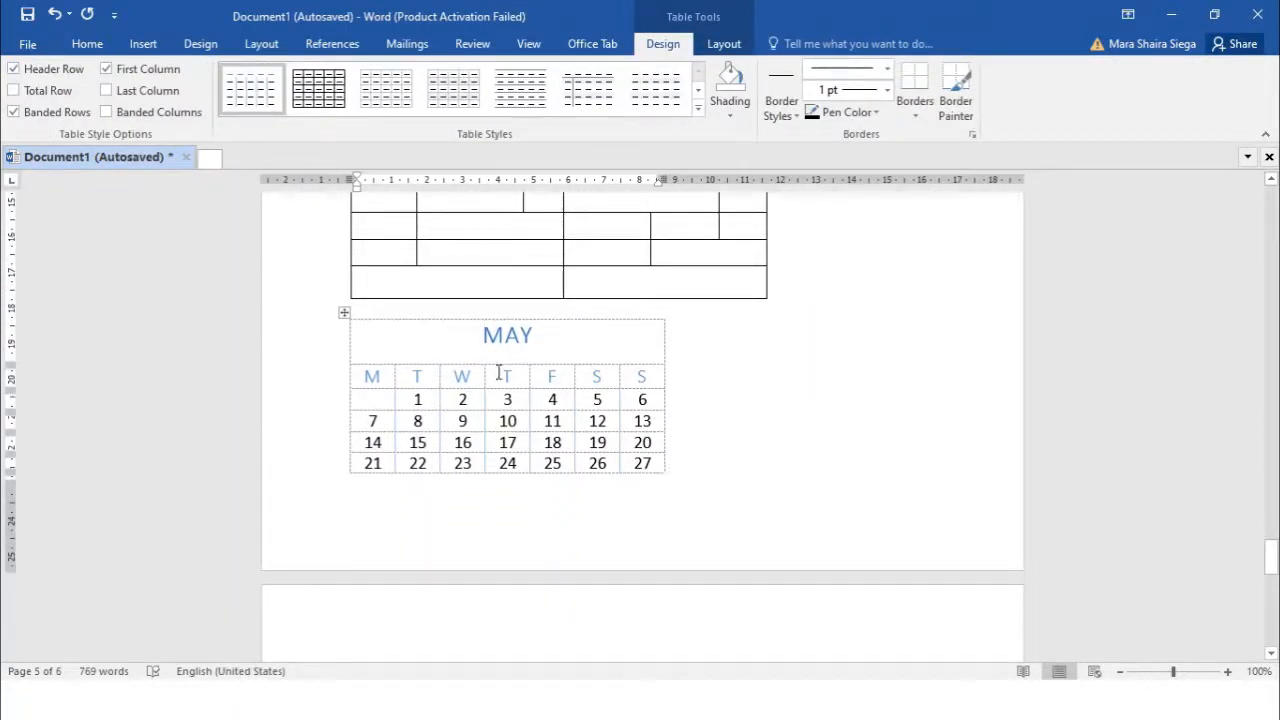
{"action": "scroll", "coordinate": [470, 398], "scroll_direction": "up", "scroll_amount": 6}
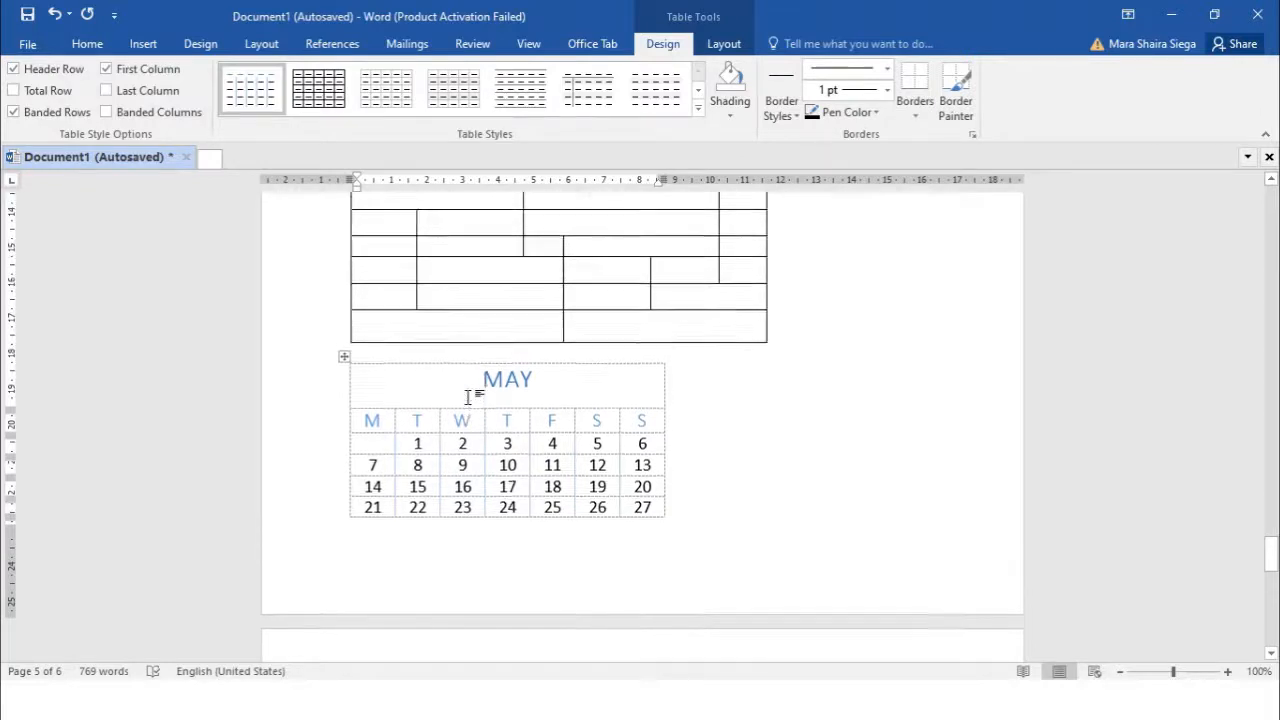
{"action": "scroll", "coordinate": [465, 399], "scroll_direction": "up", "scroll_amount": 4}
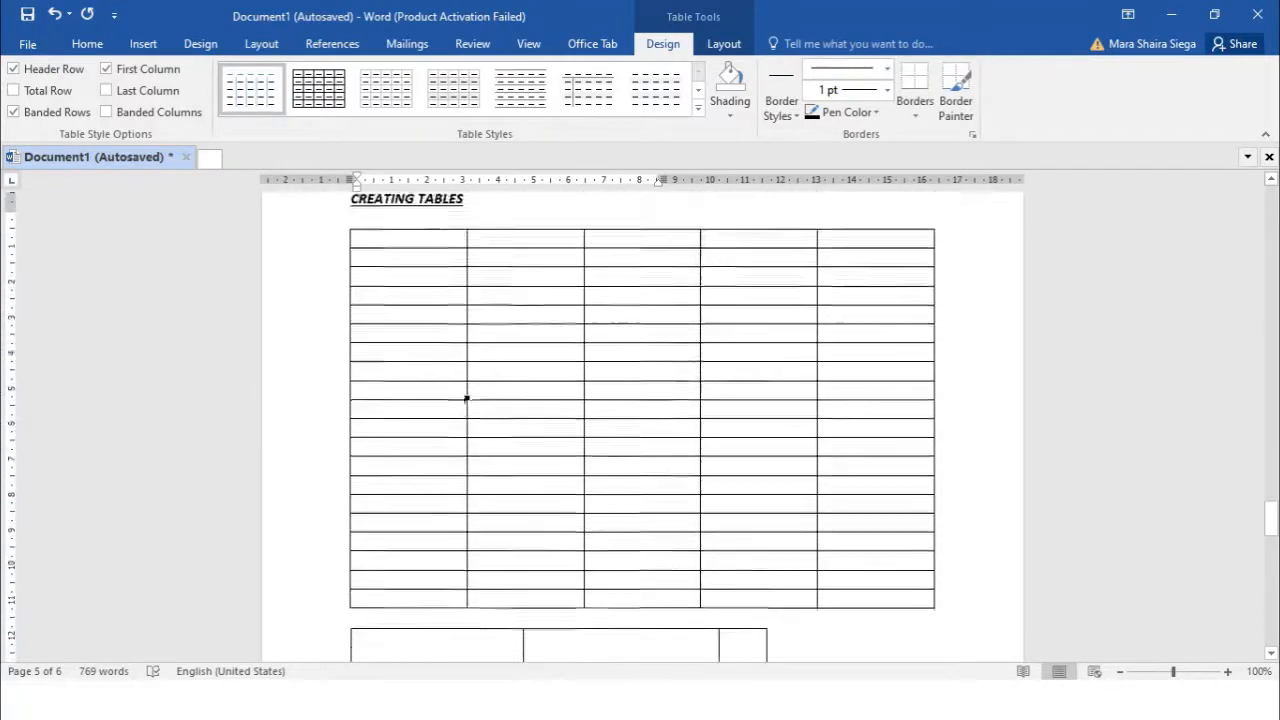
{"action": "left_click", "coordinate": [518, 323]}
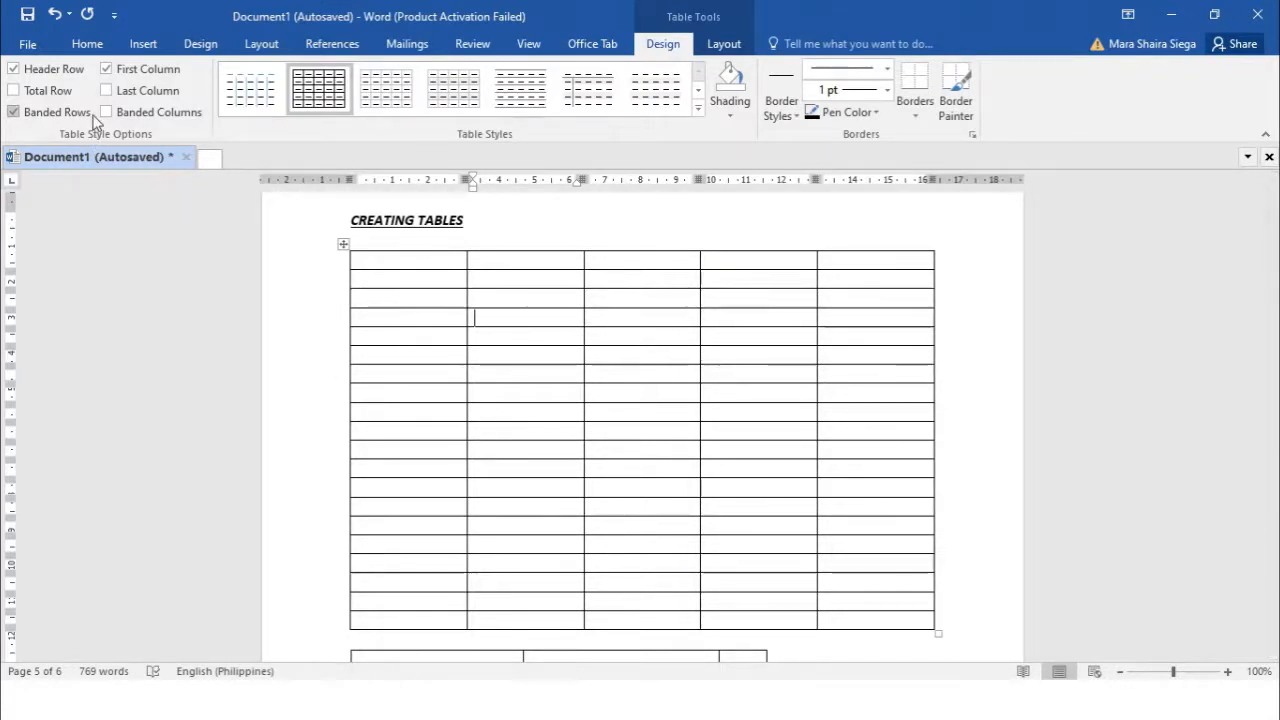
Turn off Header Row for the 5-by-20 table and expand the Table Styles gallery
{"action": "left_click", "coordinate": [14, 70]}
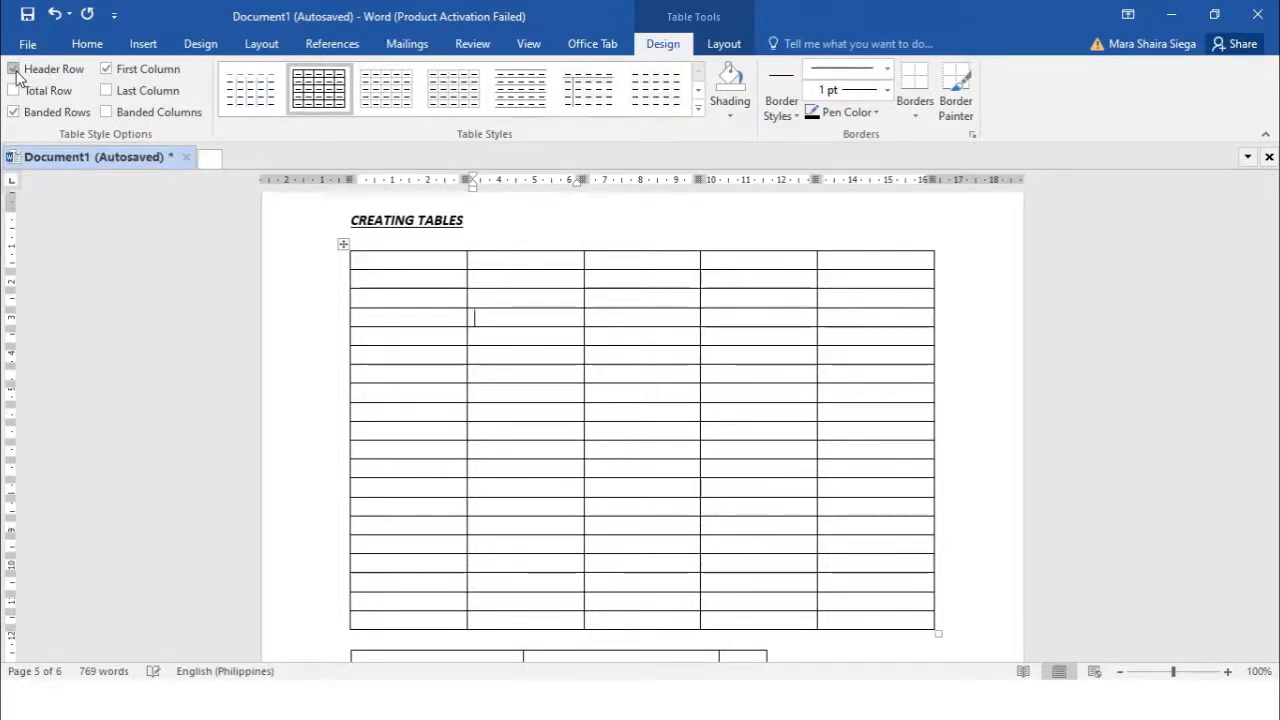
{"action": "left_click", "coordinate": [14, 70]}
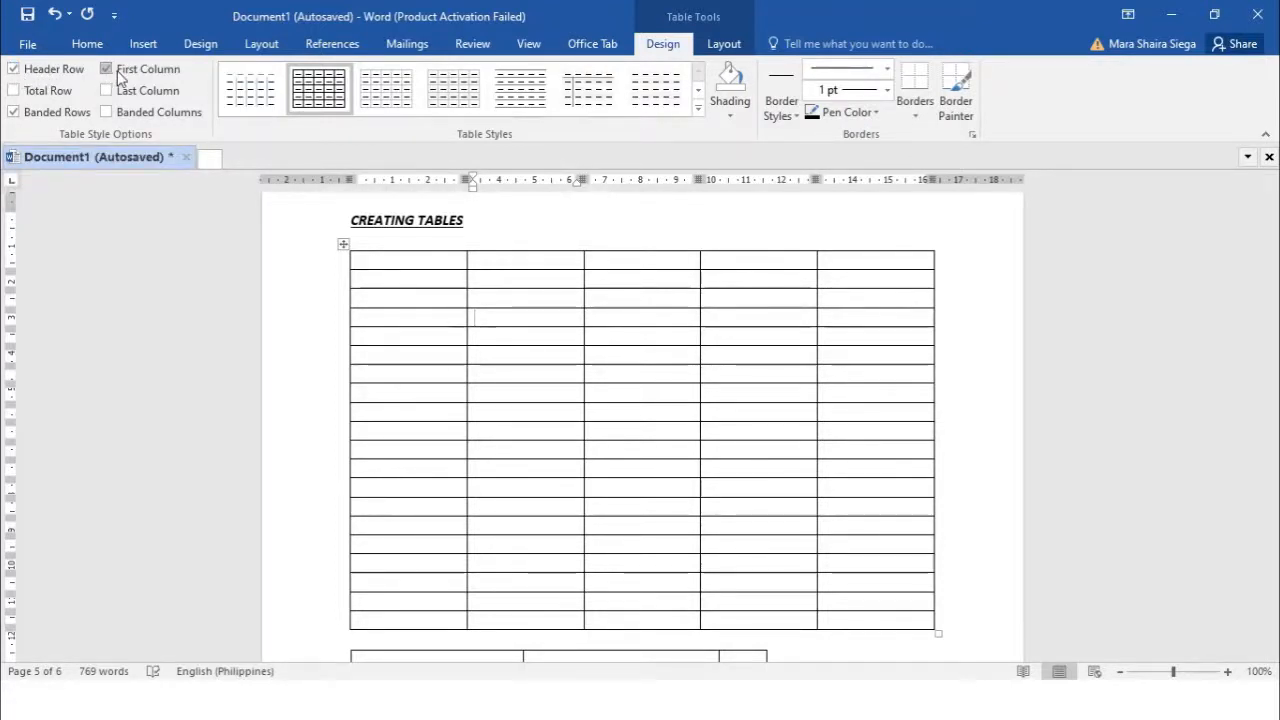
{"action": "left_click", "coordinate": [13, 70]}
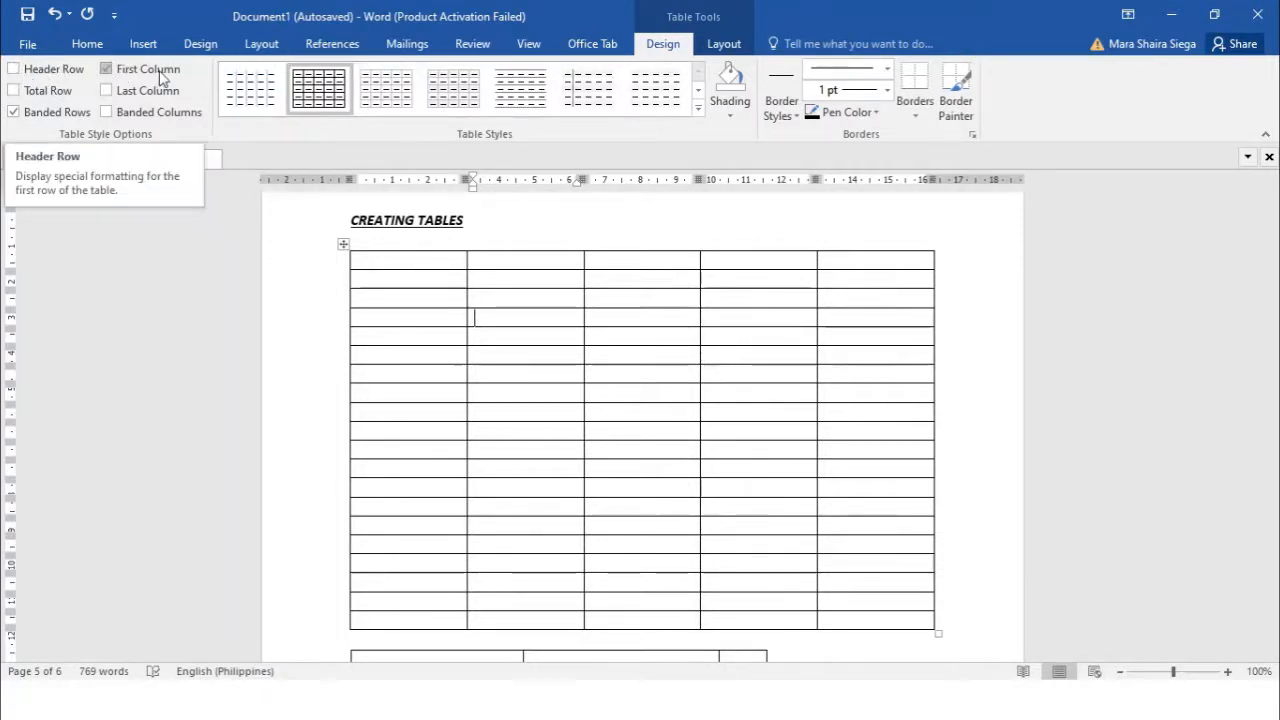
{"action": "left_click", "coordinate": [700, 112]}
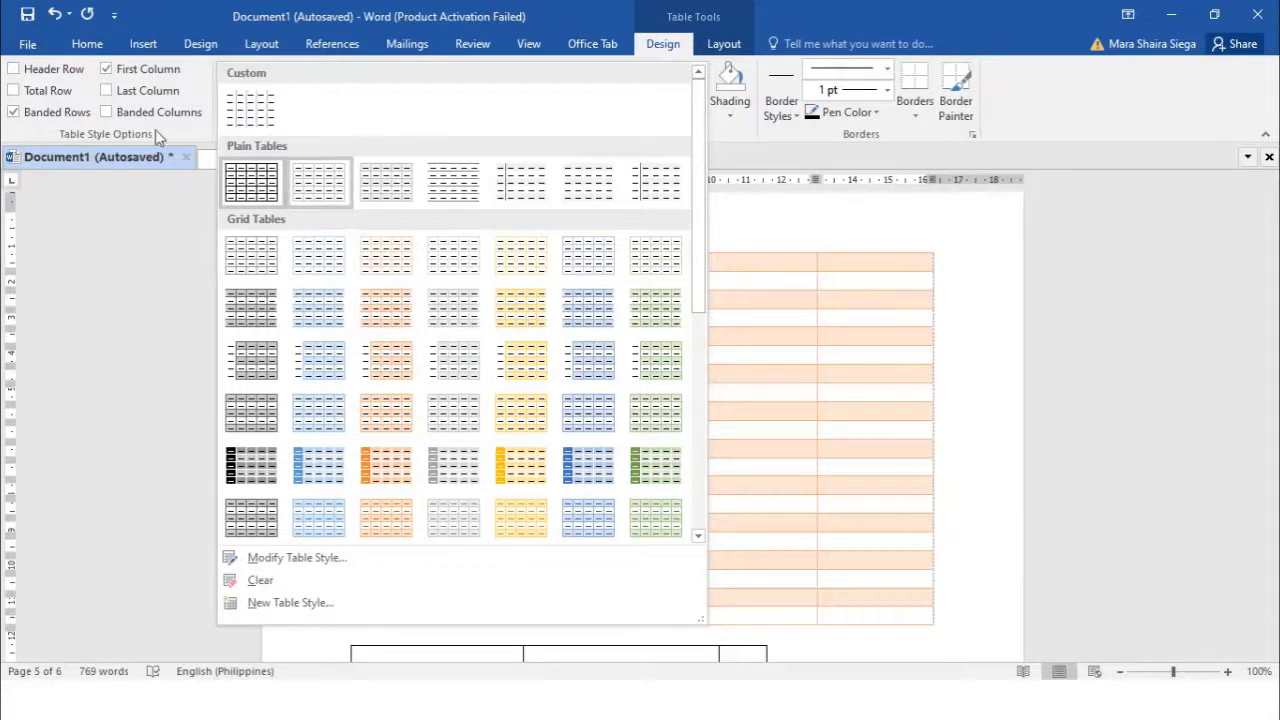
Turn on First Column, Total Row, Last Column and Banded Columns, keeping the plain Table Grid style
{"action": "left_click", "coordinate": [106, 72]}
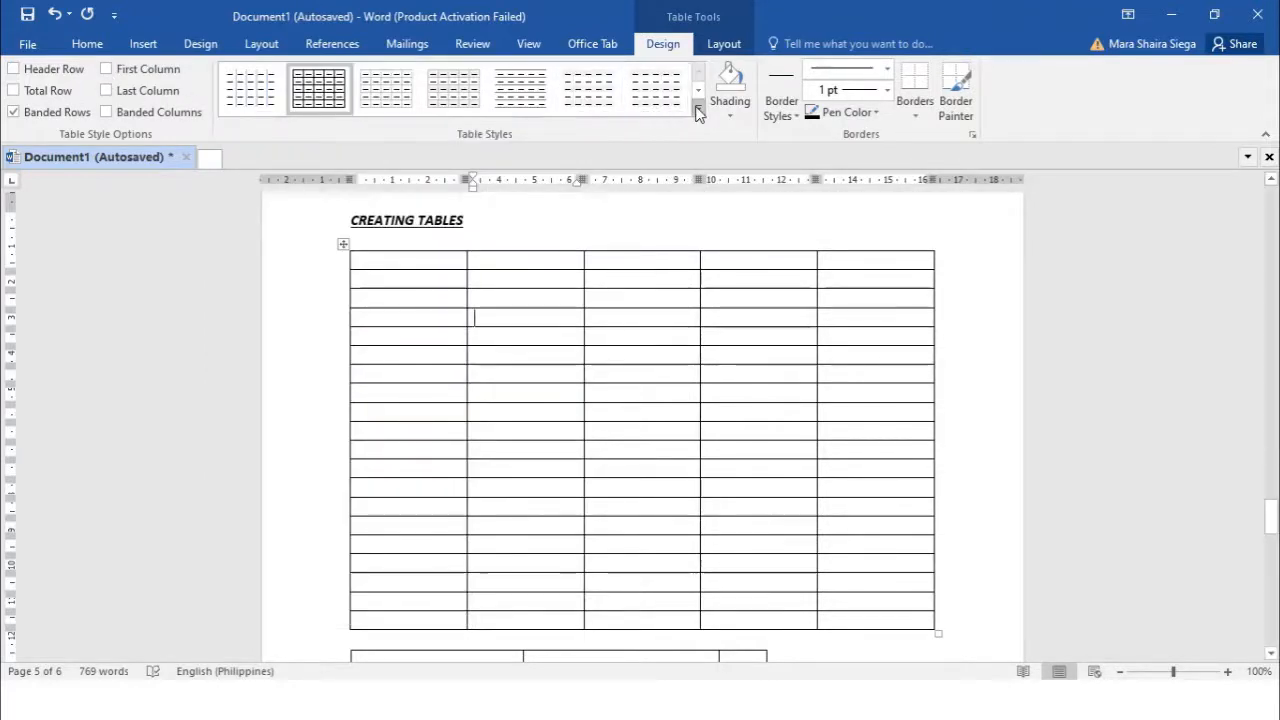
{"action": "left_click", "coordinate": [697, 110]}
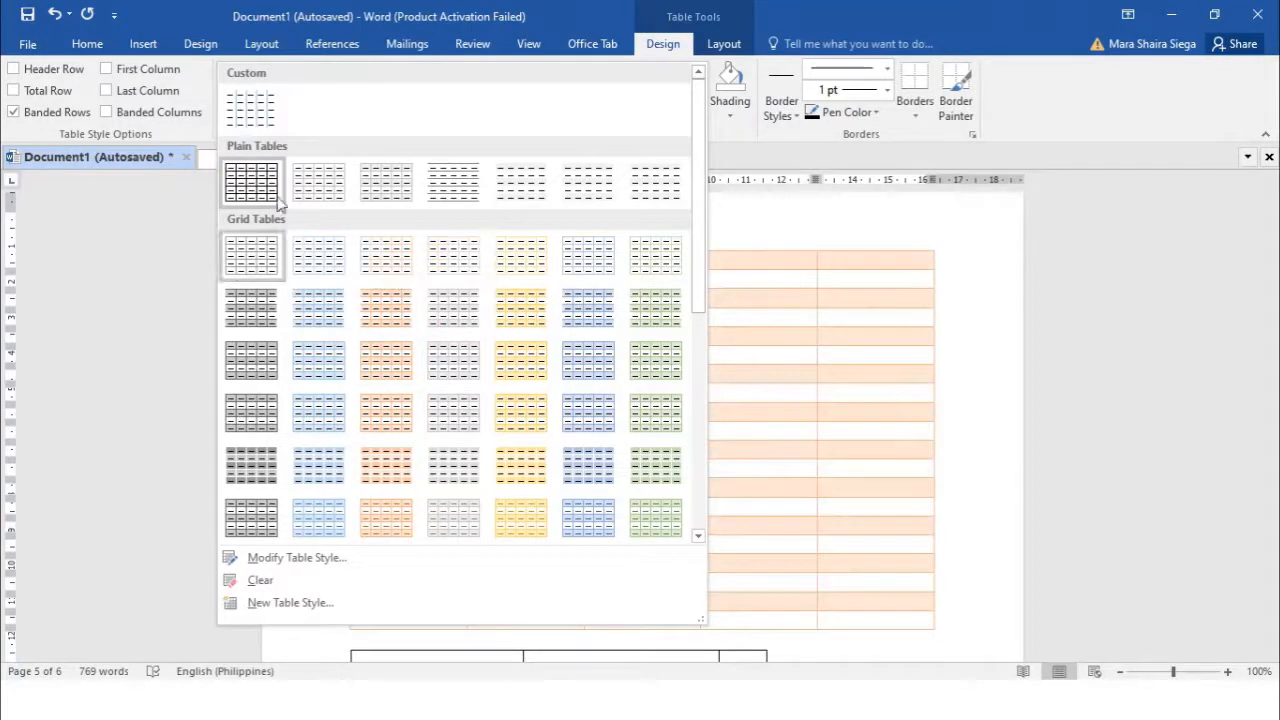
{"action": "left_click", "coordinate": [18, 72]}
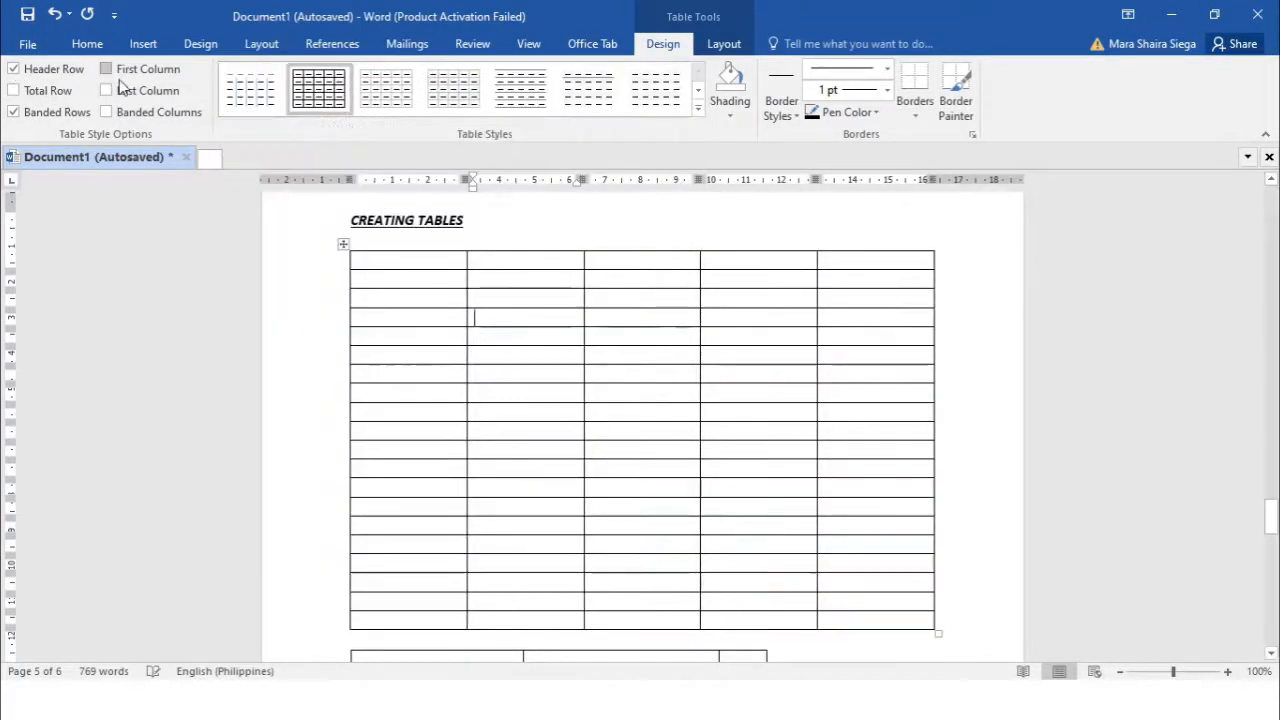
{"action": "left_click", "coordinate": [107, 69]}
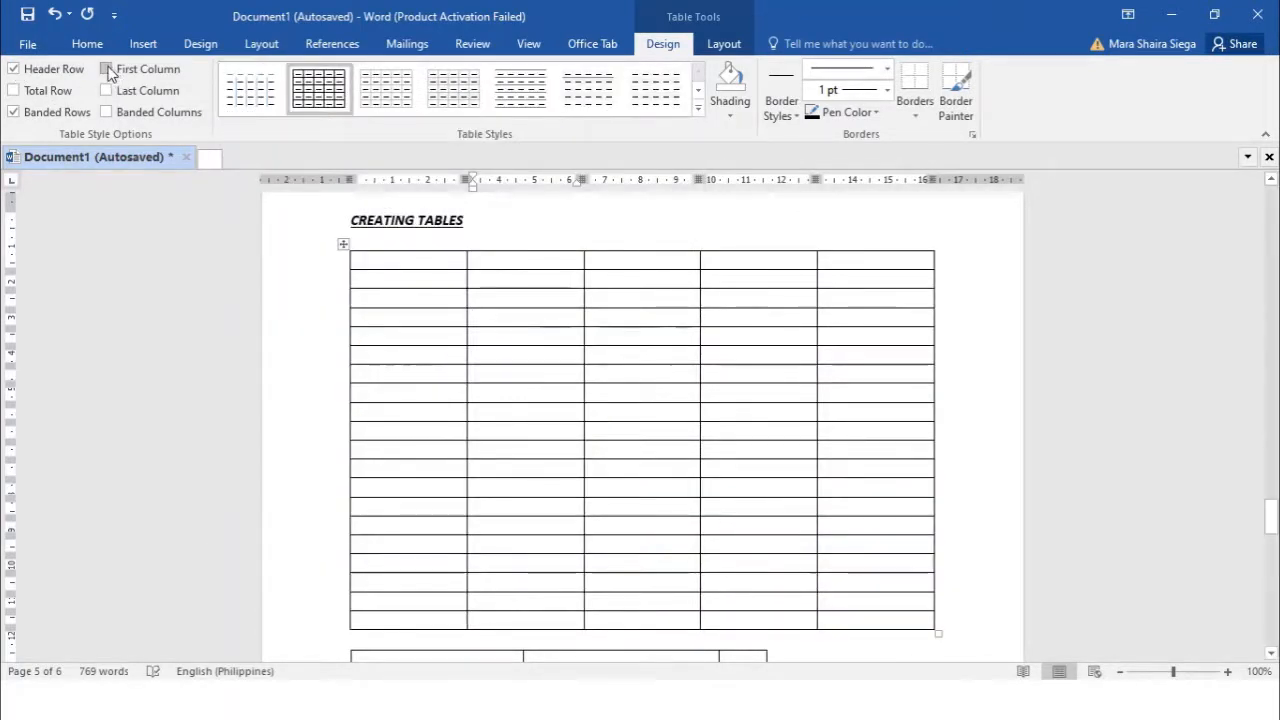
{"action": "left_click", "coordinate": [701, 107]}
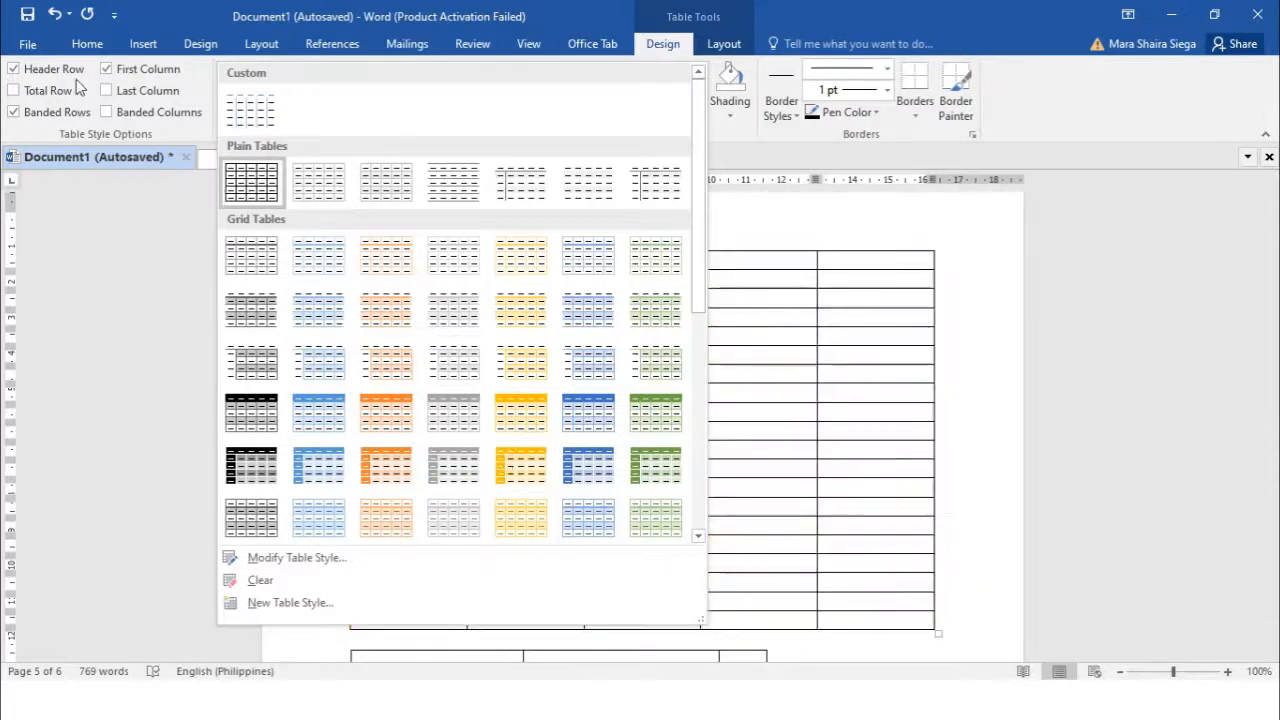
{"action": "left_click", "coordinate": [17, 92]}
{"action": "left_click", "coordinate": [15, 90]}
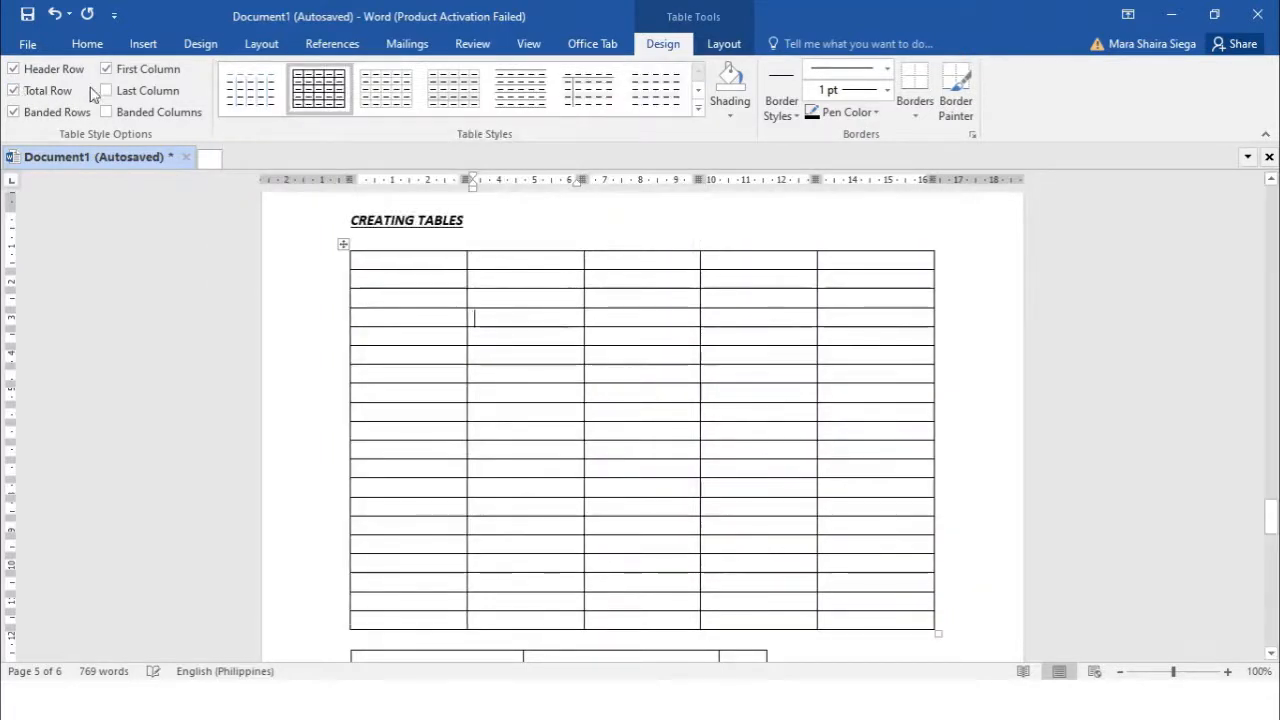
{"action": "left_click", "coordinate": [106, 91]}
{"action": "left_click", "coordinate": [106, 112]}
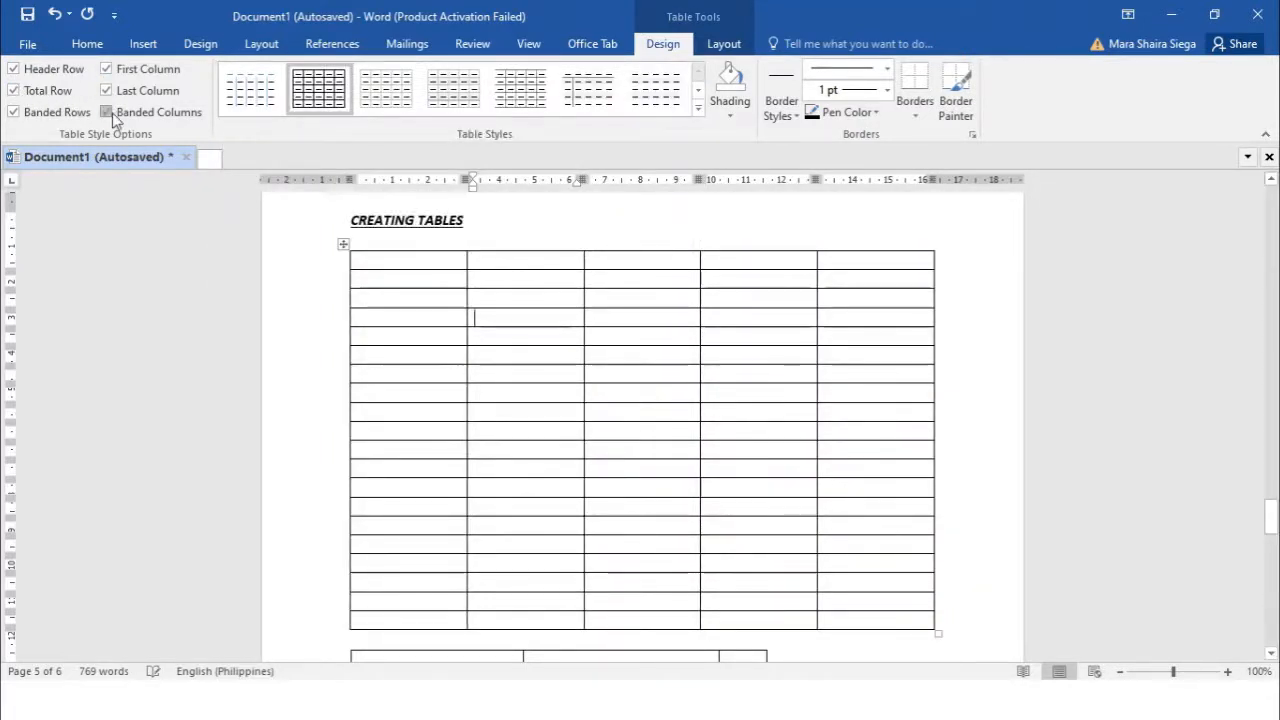
{"action": "left_click", "coordinate": [697, 107]}
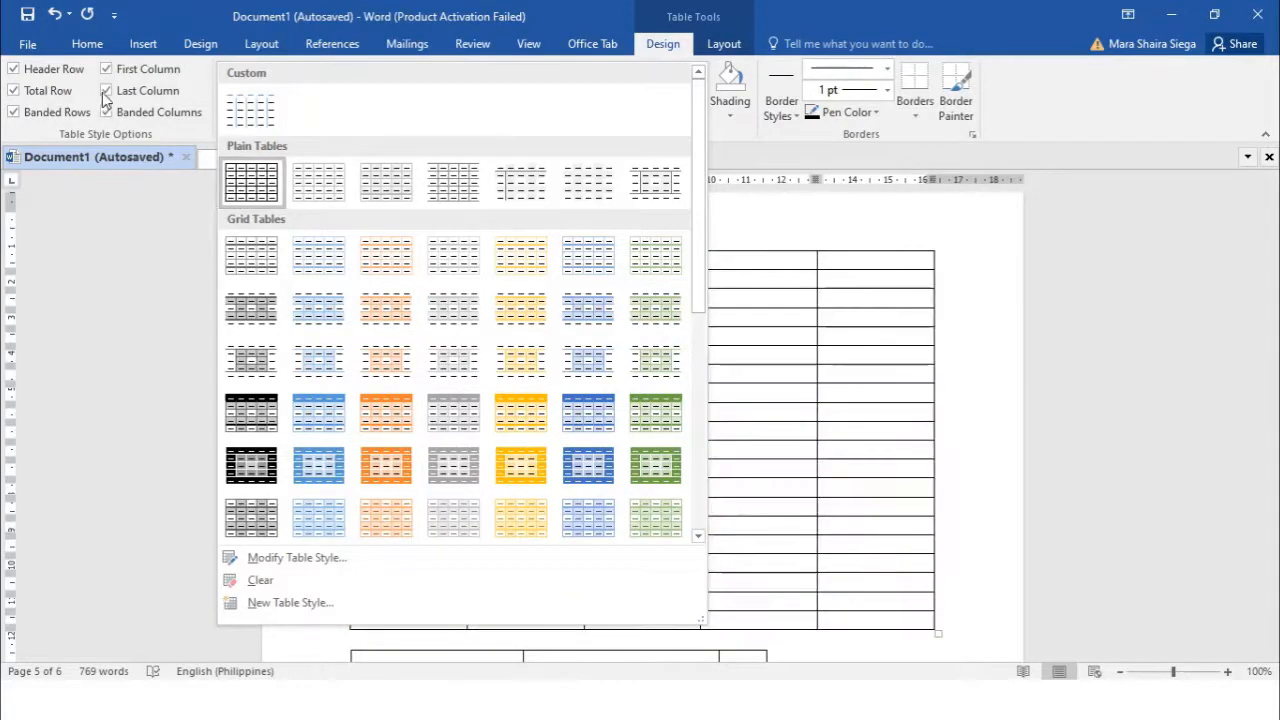
{"action": "left_click", "coordinate": [232, 190]}
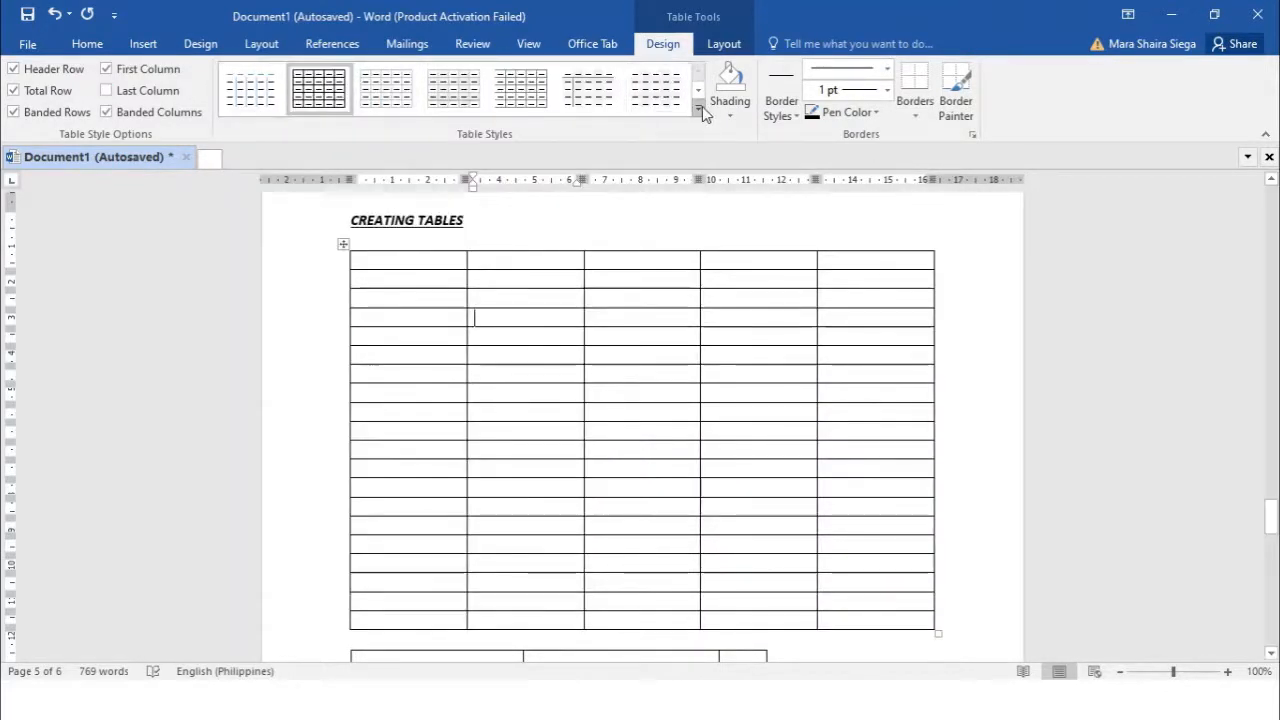
Turn off Total Row and Banded Columns, then apply the blue Grid Table 5 style
{"action": "left_click", "coordinate": [699, 106]}
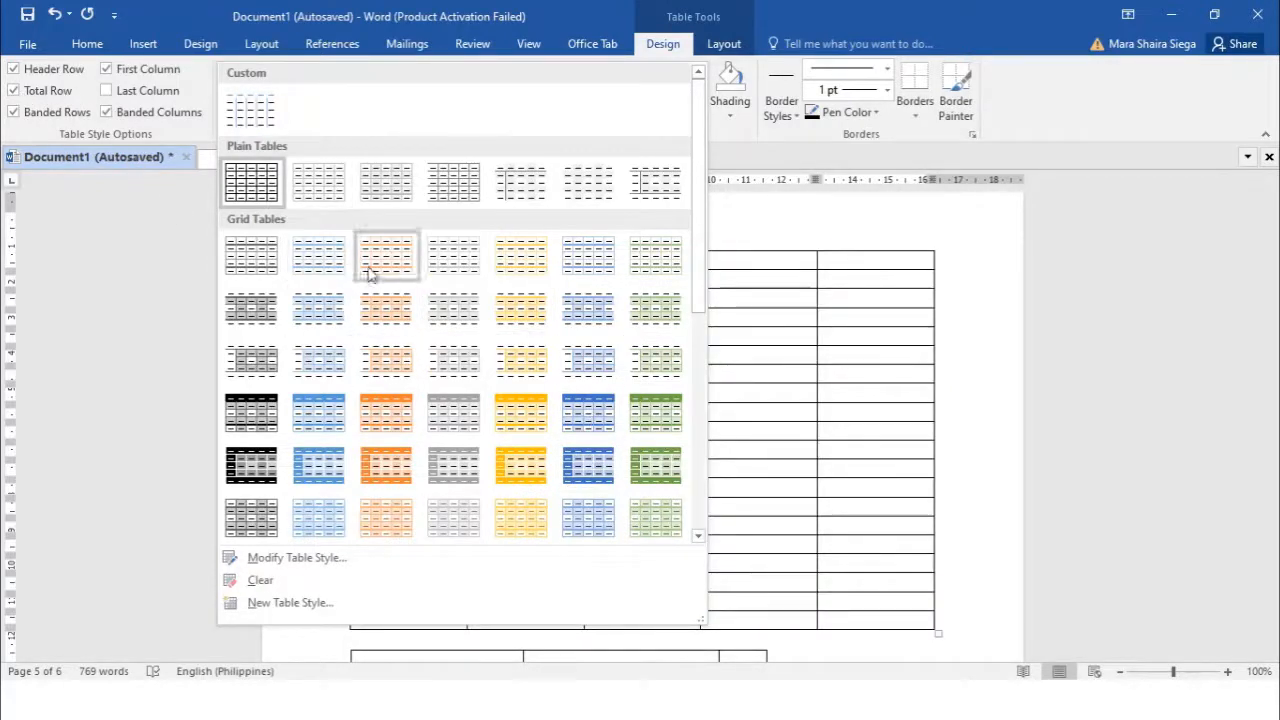
{"action": "left_click", "coordinate": [30, 117]}
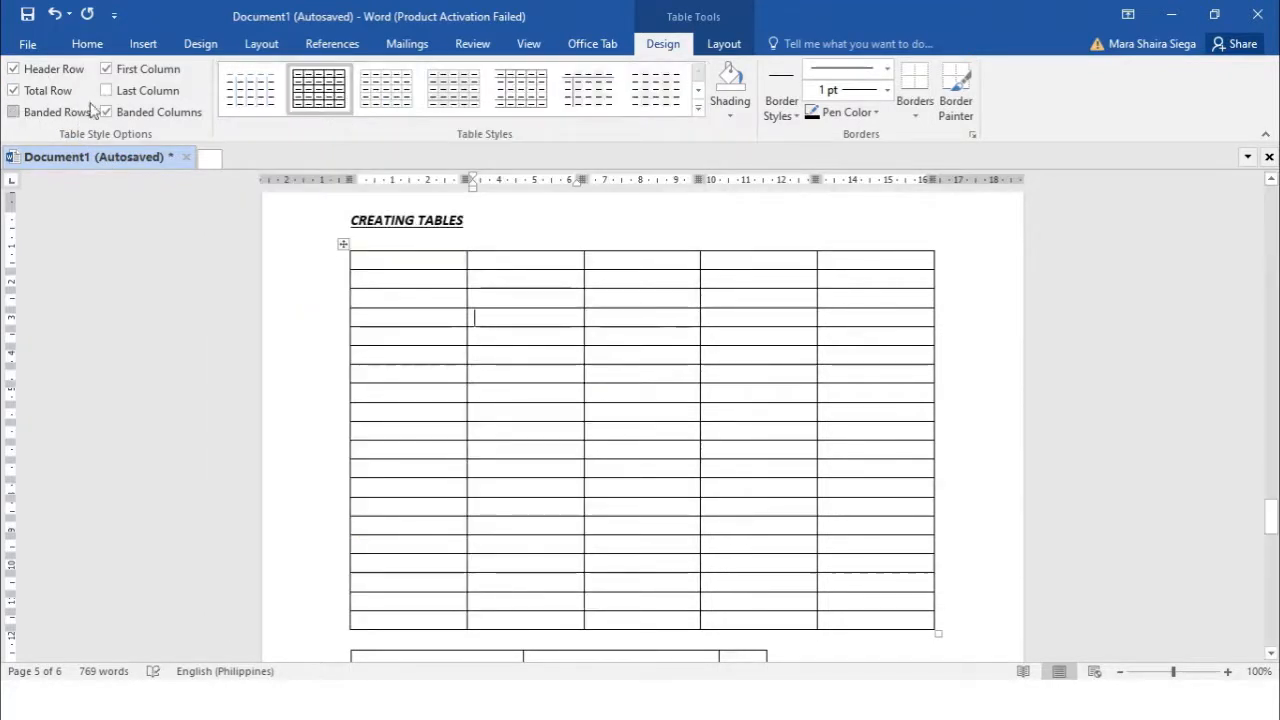
{"action": "left_click", "coordinate": [13, 90]}
{"action": "left_click", "coordinate": [700, 110]}
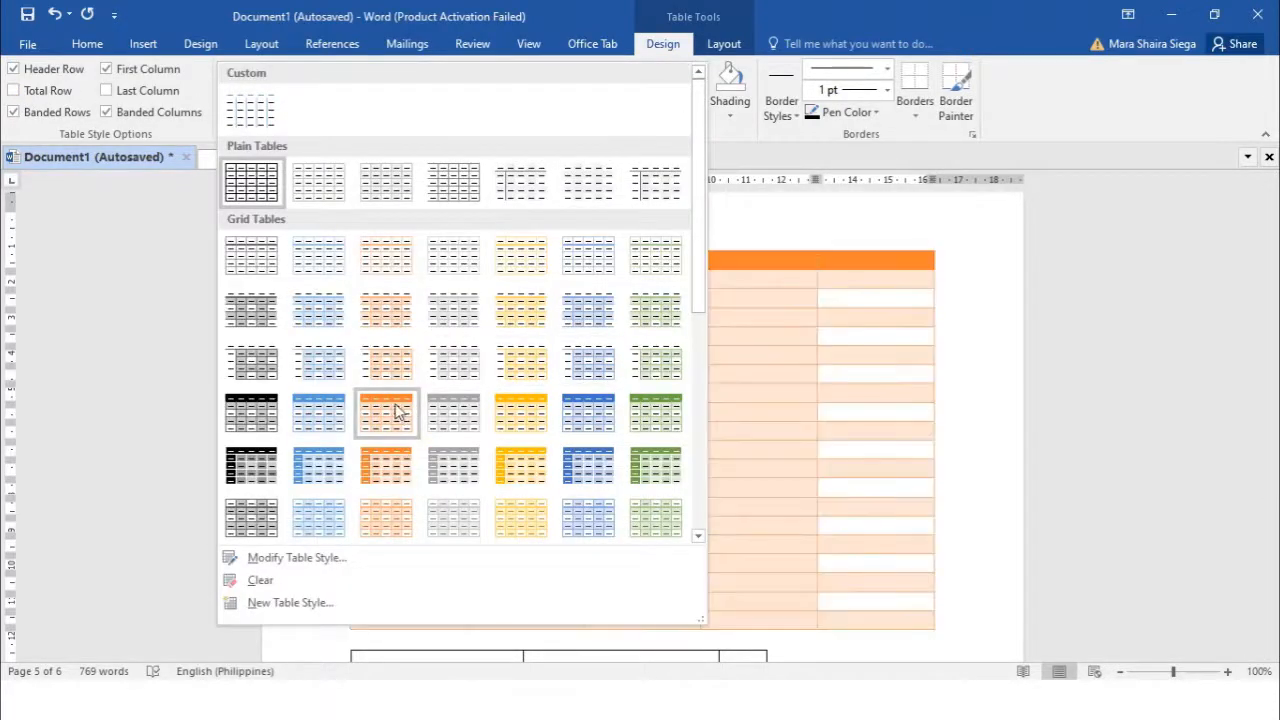
{"action": "left_click", "coordinate": [137, 111]}
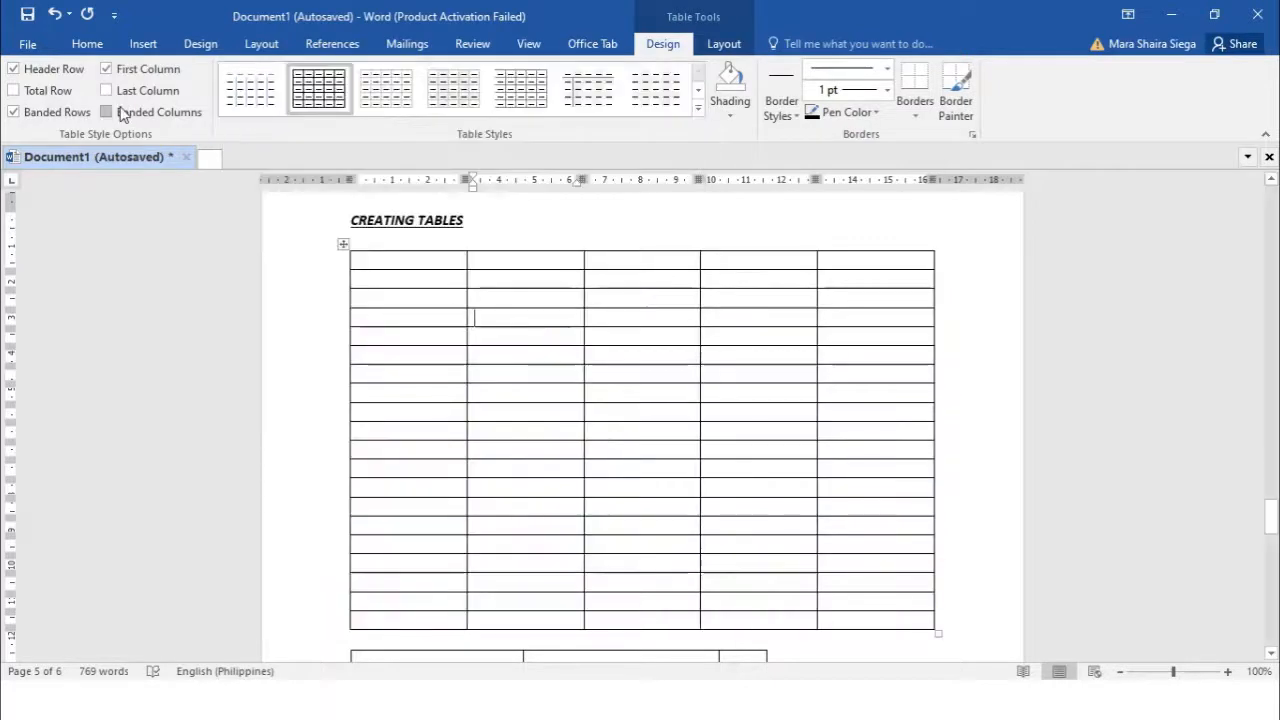
{"action": "left_click", "coordinate": [699, 110]}
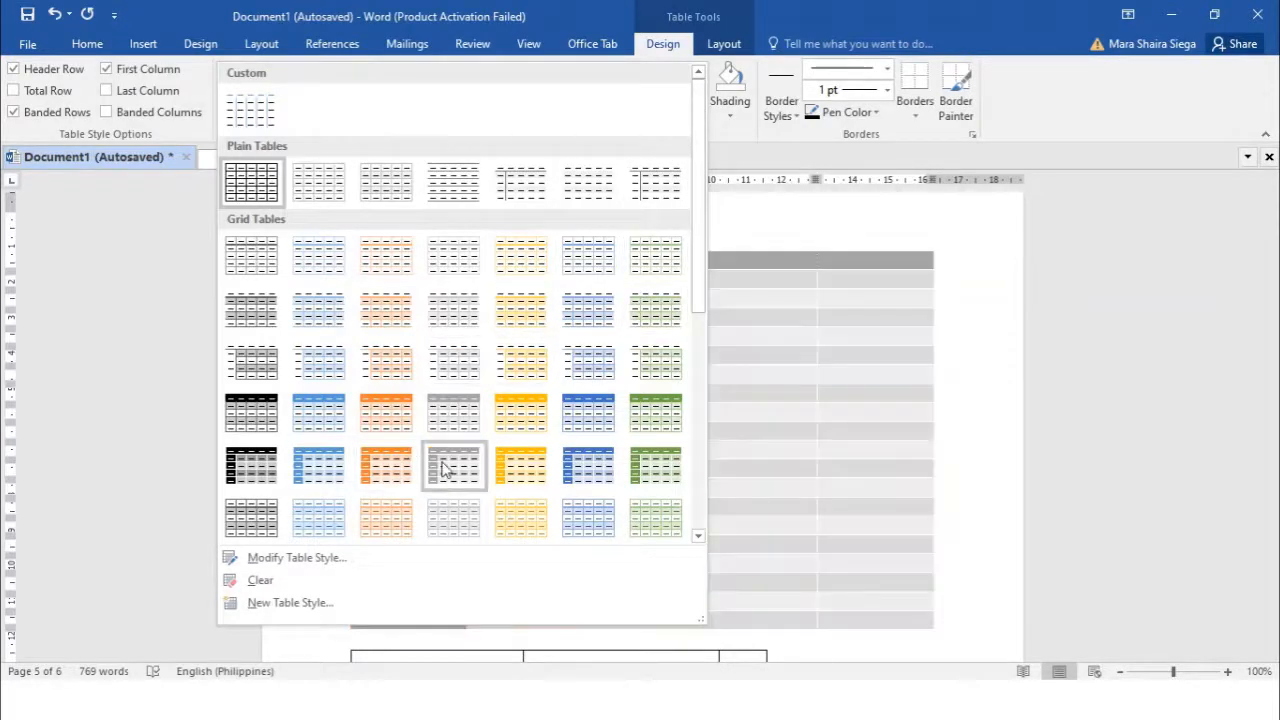
{"action": "left_click", "coordinate": [345, 474]}
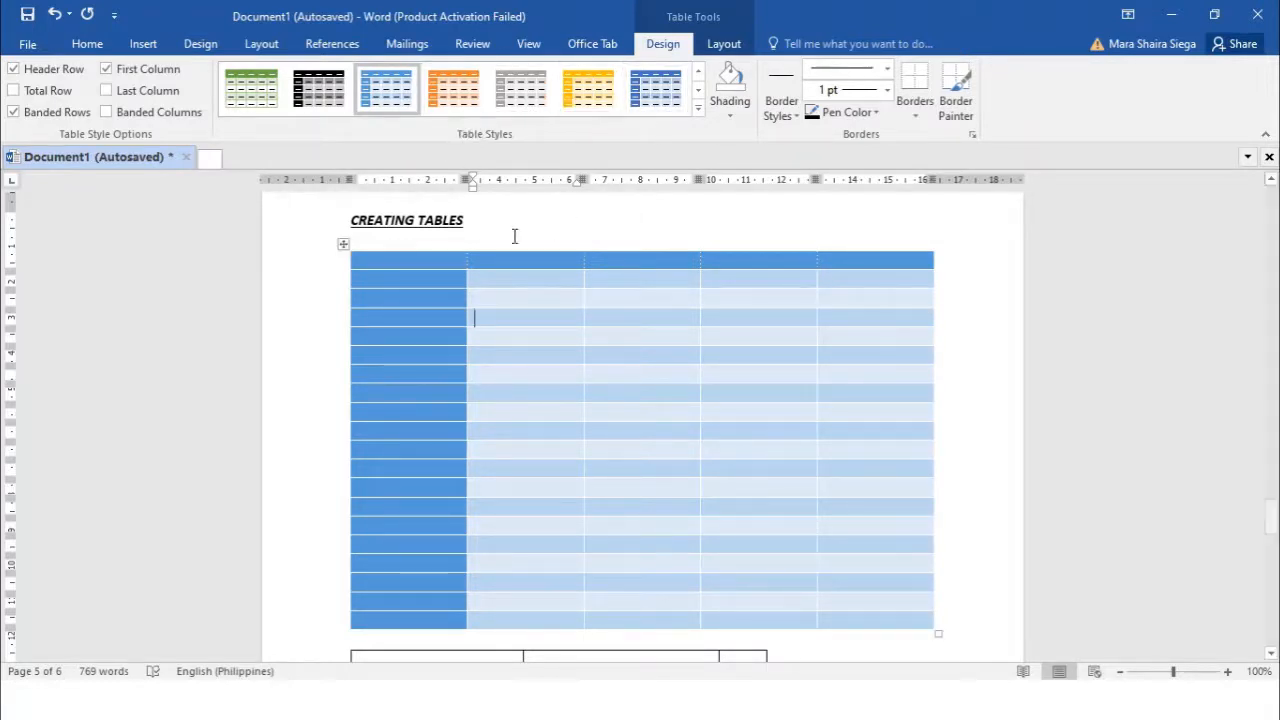
Shade the table's first column purple
{"action": "left_click", "coordinate": [731, 116]}
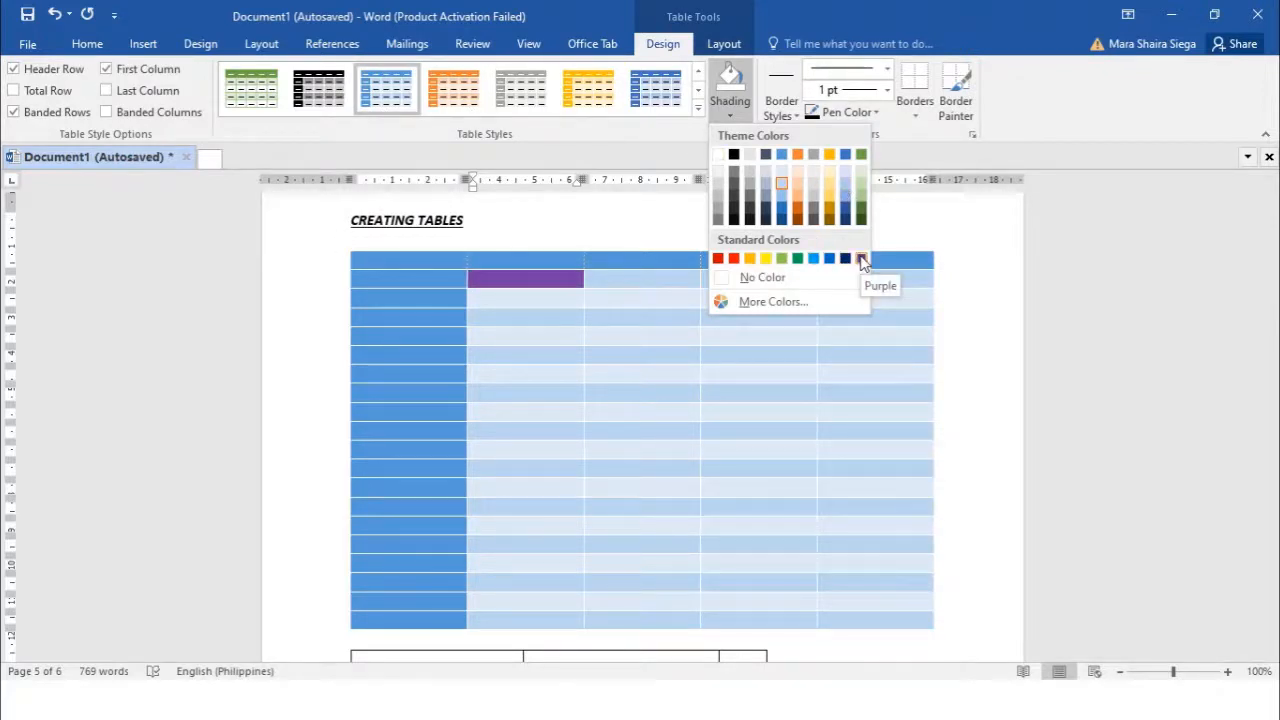
{"action": "left_click", "coordinate": [414, 270]}
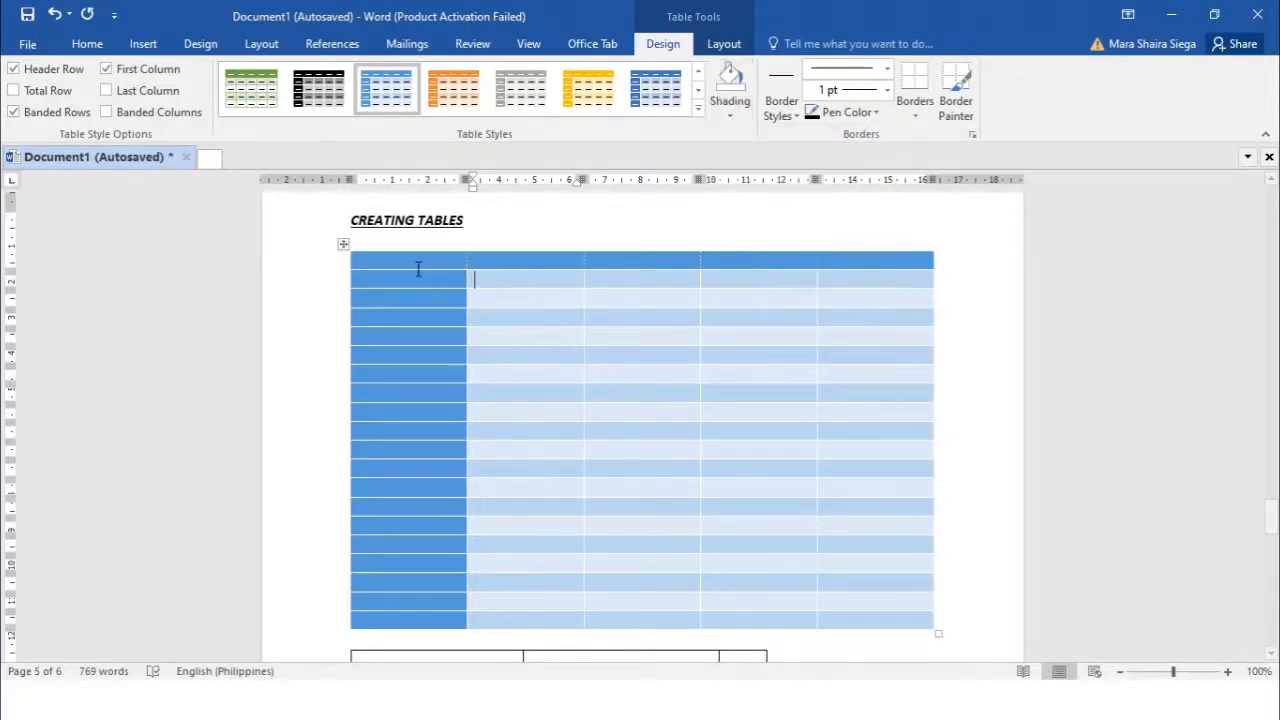
{"action": "left_click_drag", "start_coordinate": [413, 262], "coordinate": [398, 622]}
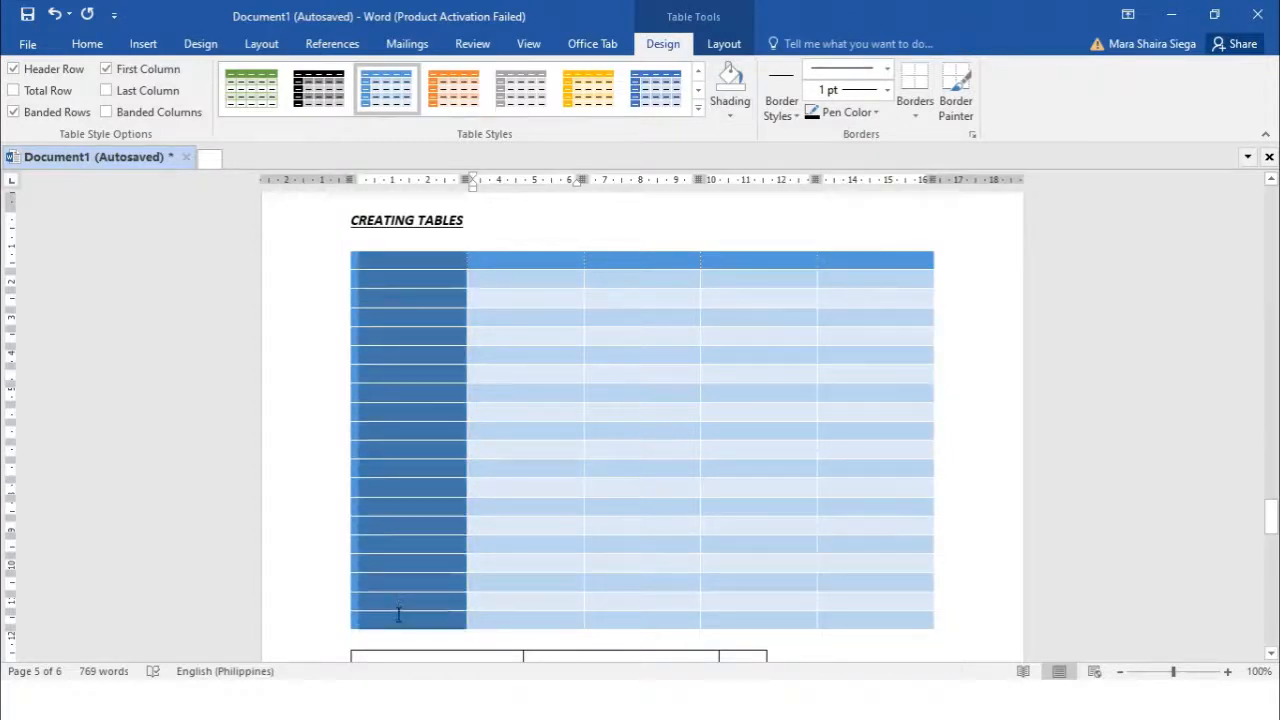
{"action": "left_click", "coordinate": [731, 116]}
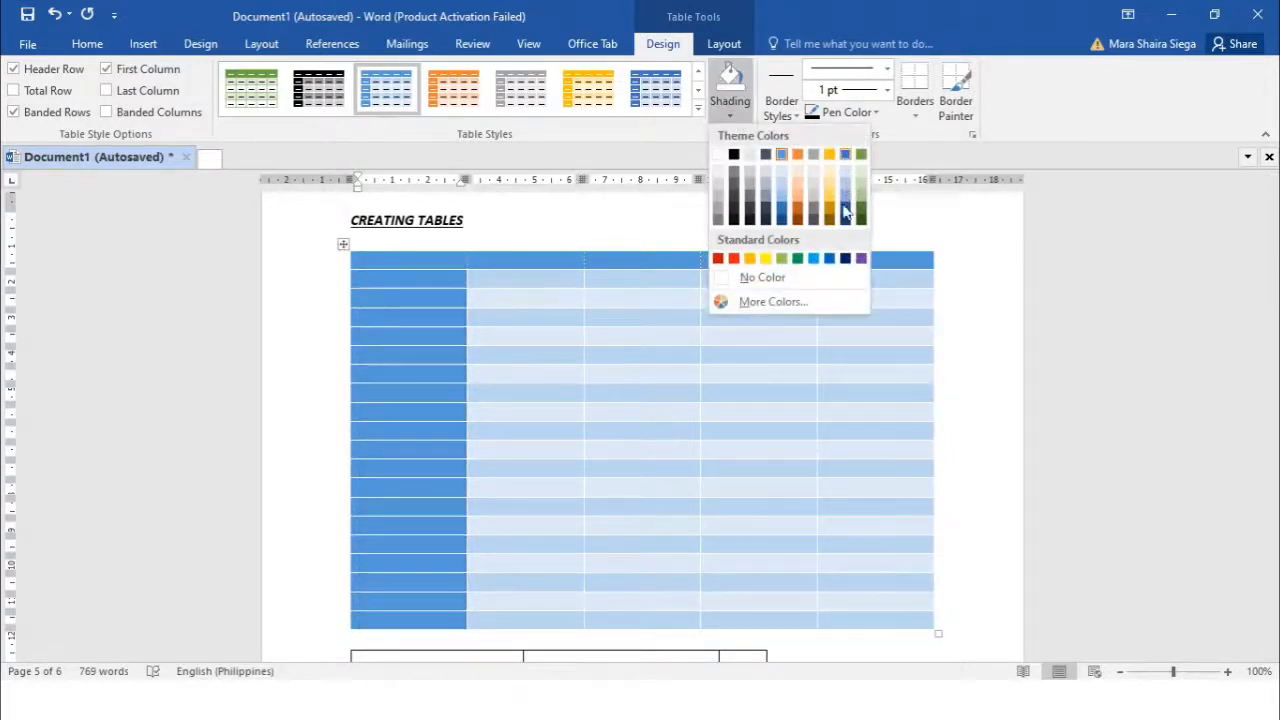
{"action": "left_click", "coordinate": [862, 257]}
Give the body cells of columns 2 to 5 a lighter custom purple shading
{"action": "mouse_move", "coordinate": [561, 274]}
{"action": "left_mouse_down"}
{"action": "mouse_move", "coordinate": [611, 291]}
{"action": "mouse_move", "coordinate": [643, 386]}
{"action": "mouse_move", "coordinate": [857, 529]}
{"action": "mouse_move", "coordinate": [883, 616]}
{"action": "left_mouse_up"}
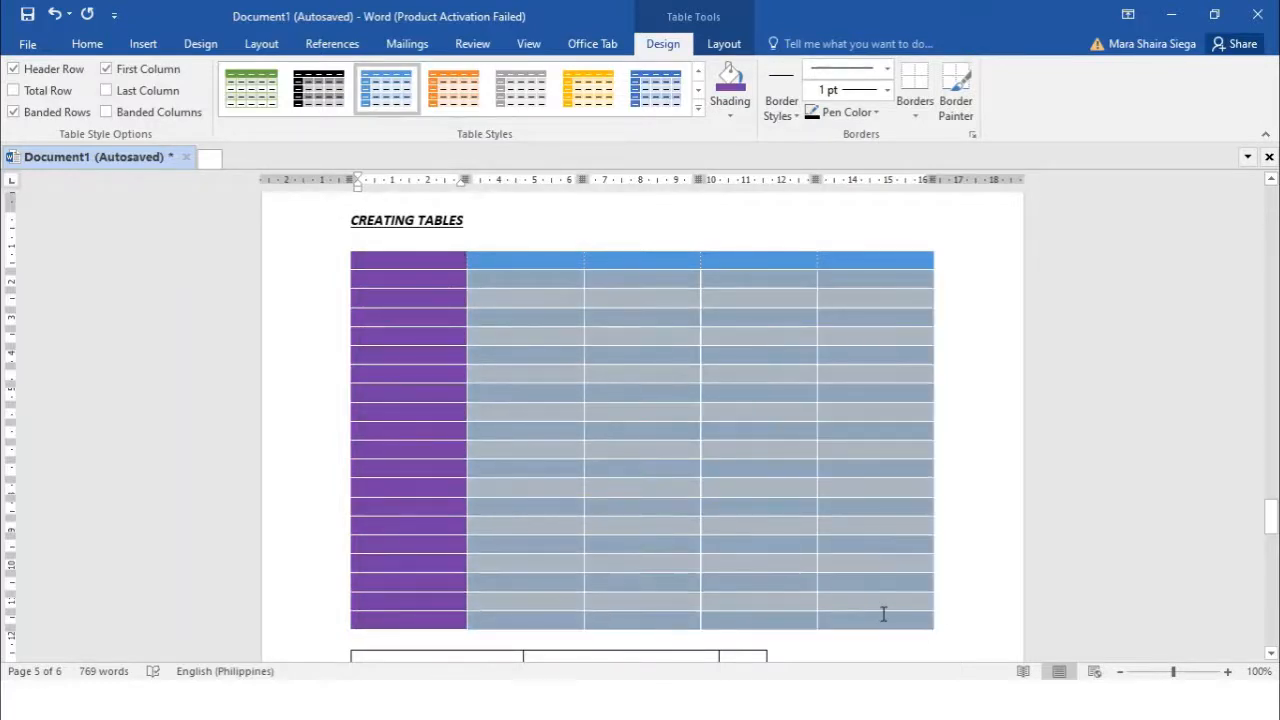
{"action": "left_click", "coordinate": [731, 116]}
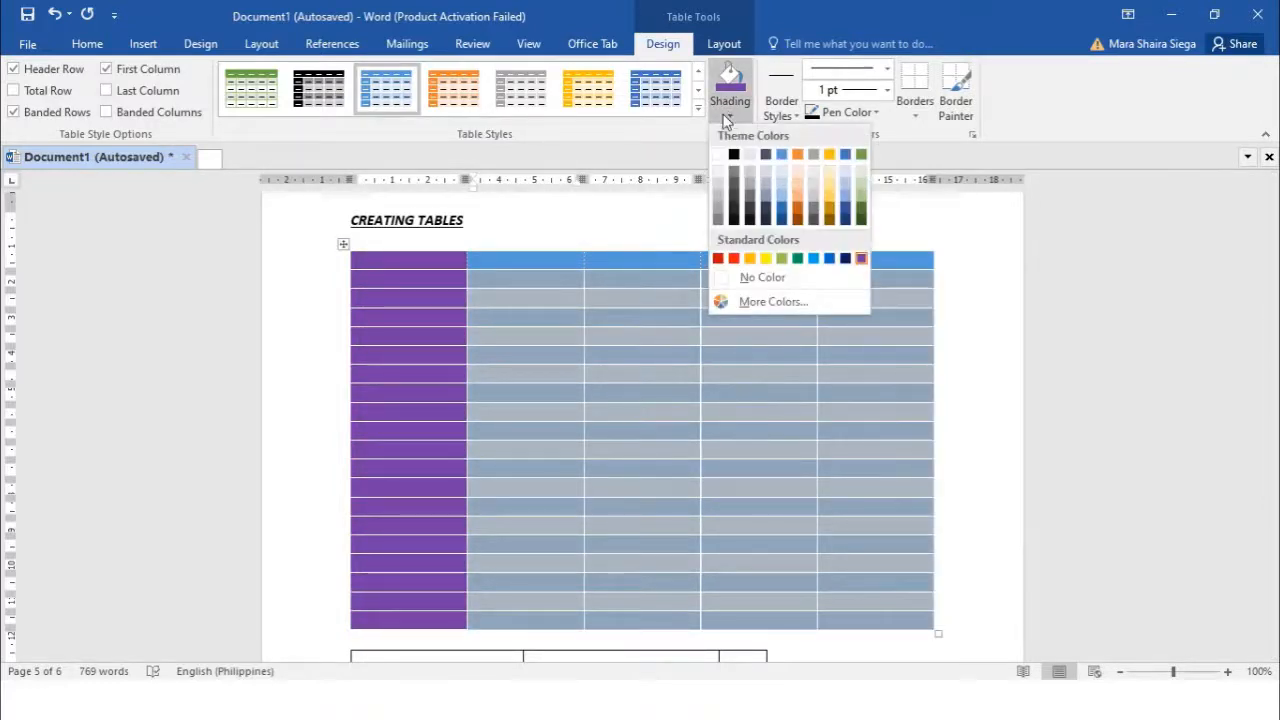
{"action": "left_click", "coordinate": [764, 300]}
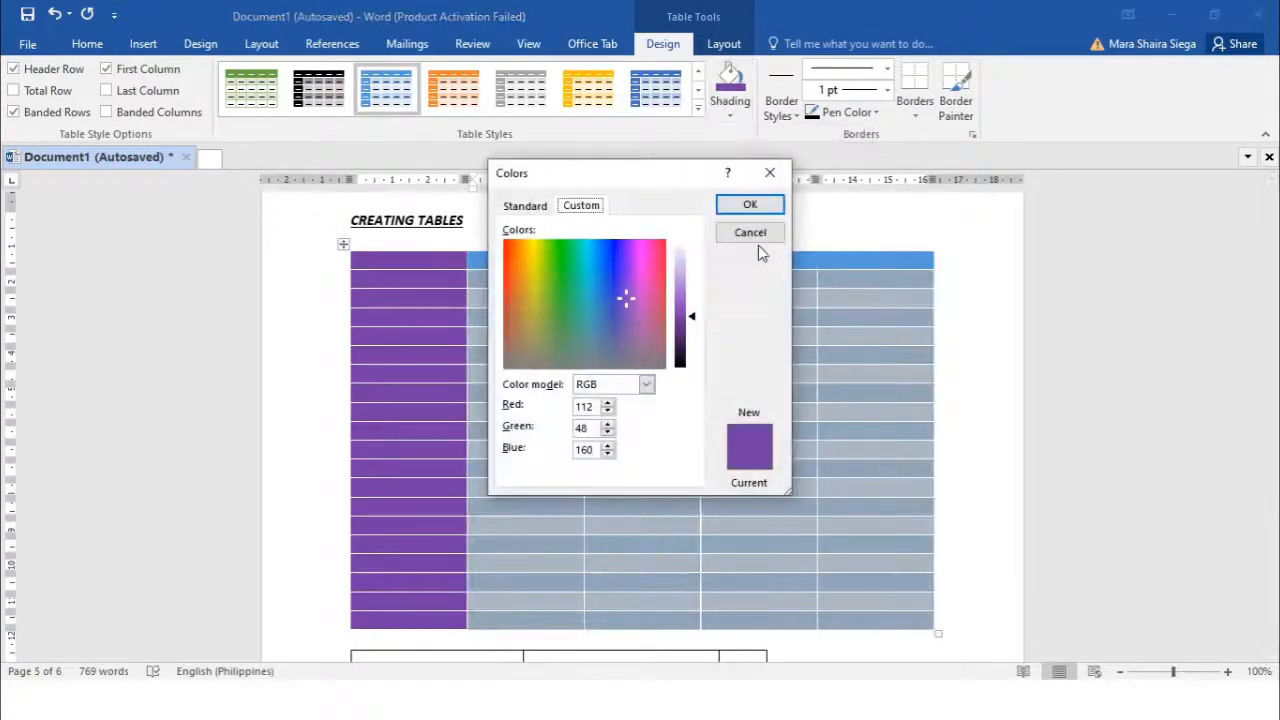
{"action": "left_click_drag", "start_coordinate": [697, 321], "coordinate": [700, 292]}
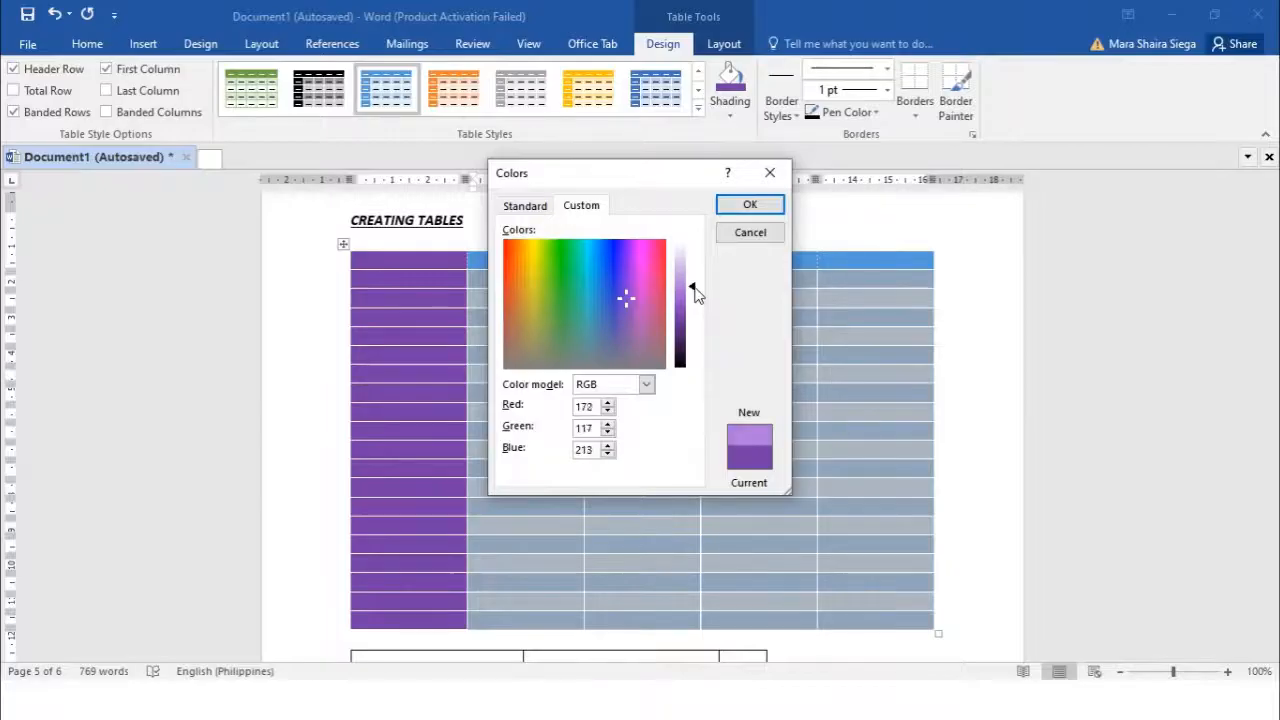
{"action": "left_click", "coordinate": [750, 204]}
{"action": "left_click", "coordinate": [826, 340]}
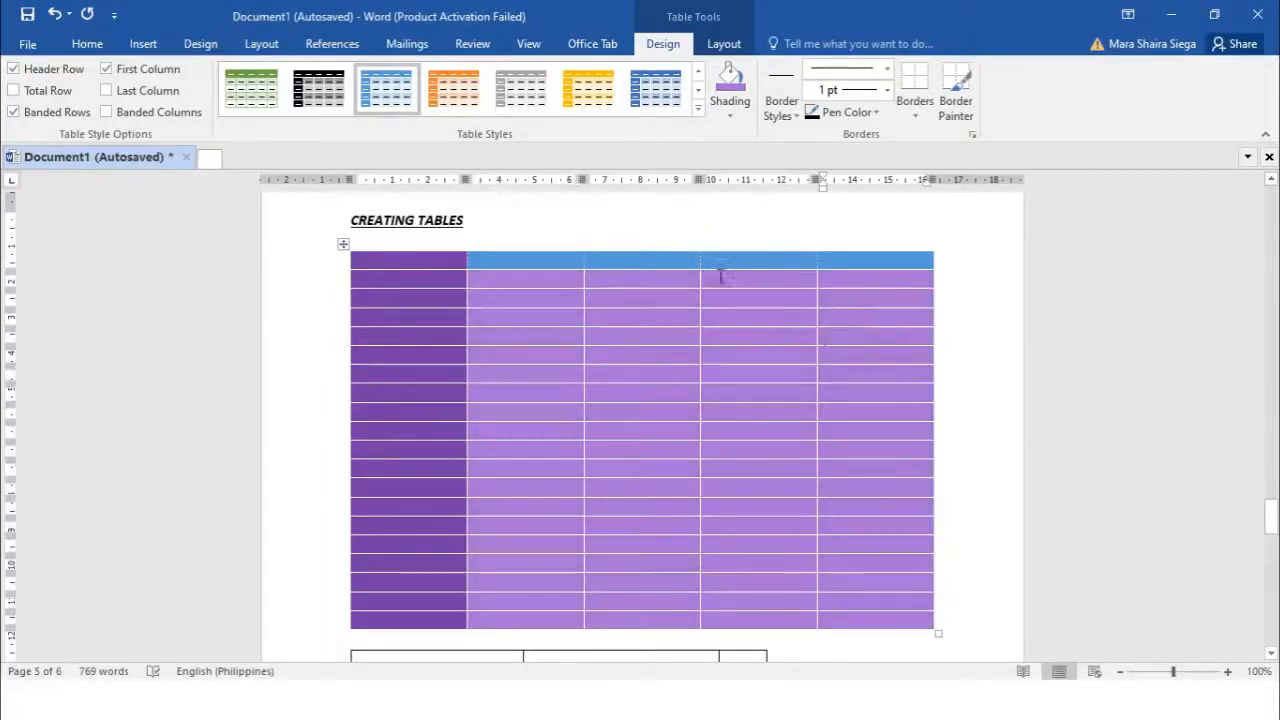
Shade header cells 2 to 5 with a custom light magenta pink
{"action": "left_click_drag", "start_coordinate": [838, 261], "coordinate": [542, 258]}
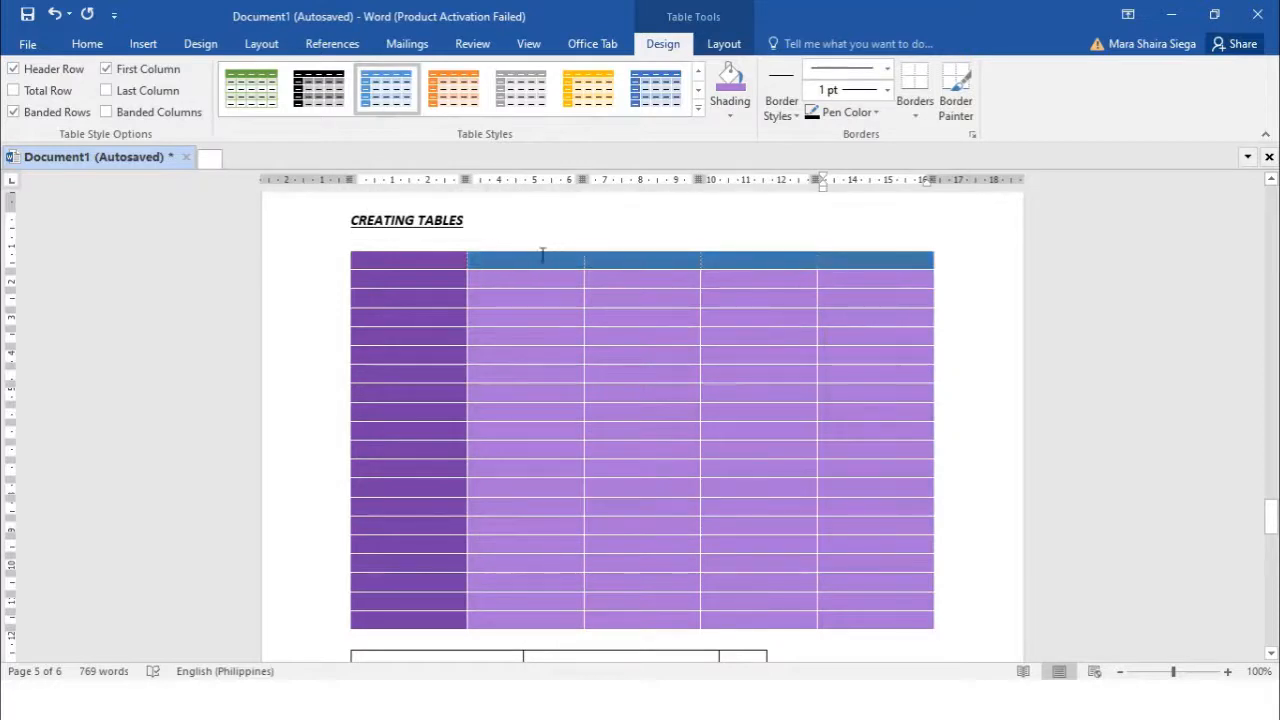
{"action": "left_click", "coordinate": [741, 119]}
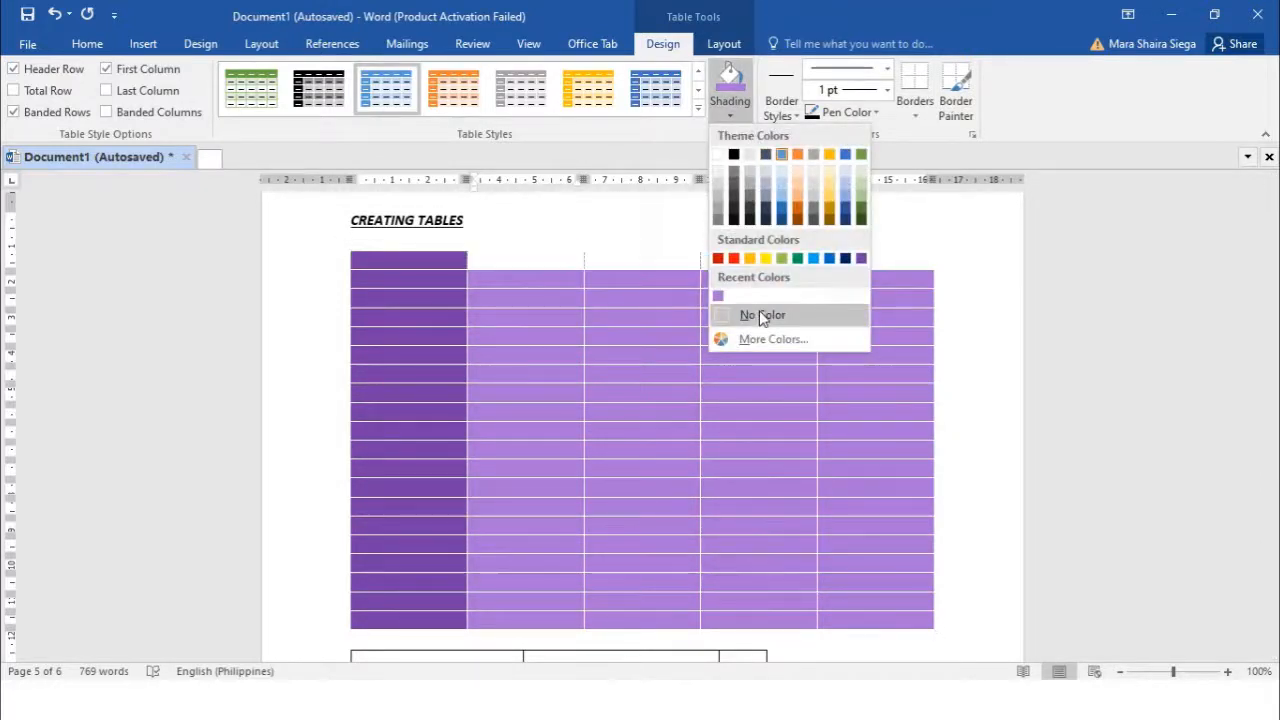
{"action": "left_click", "coordinate": [761, 340]}
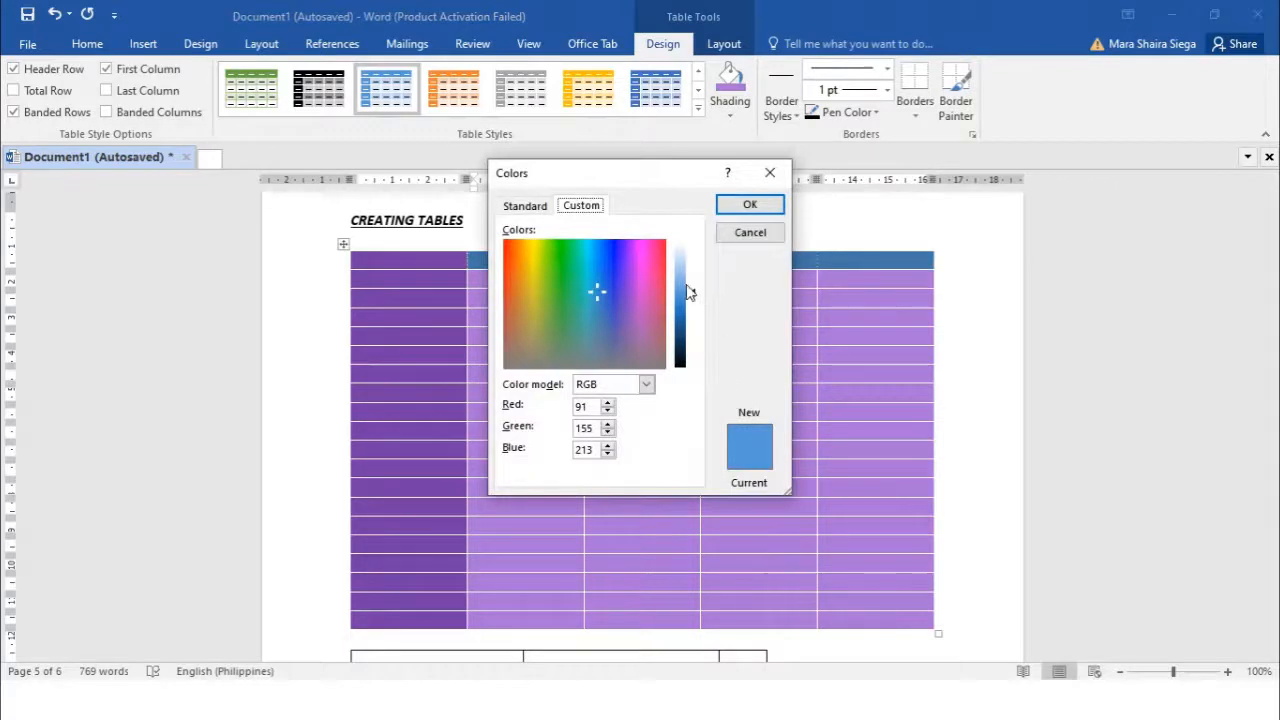
{"action": "left_click", "coordinate": [642, 263]}
{"action": "left_click", "coordinate": [648, 252]}
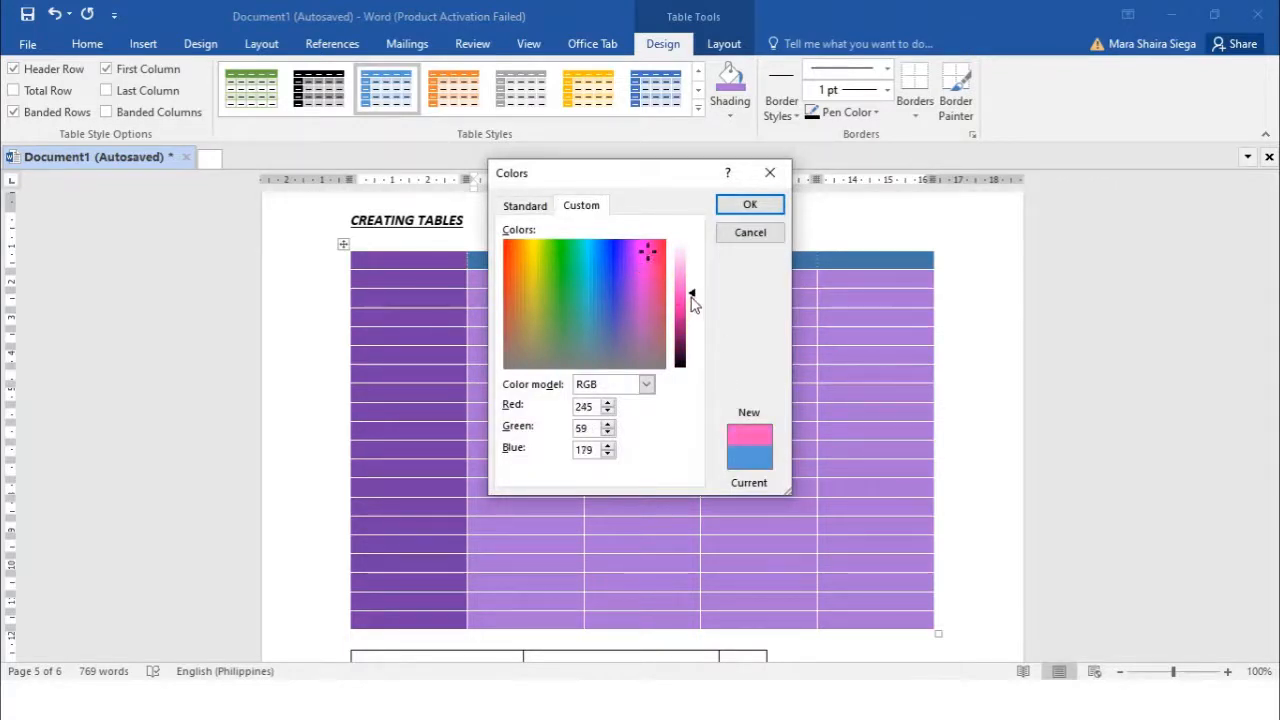
{"action": "left_click", "coordinate": [640, 251]}
{"action": "left_click", "coordinate": [634, 270]}
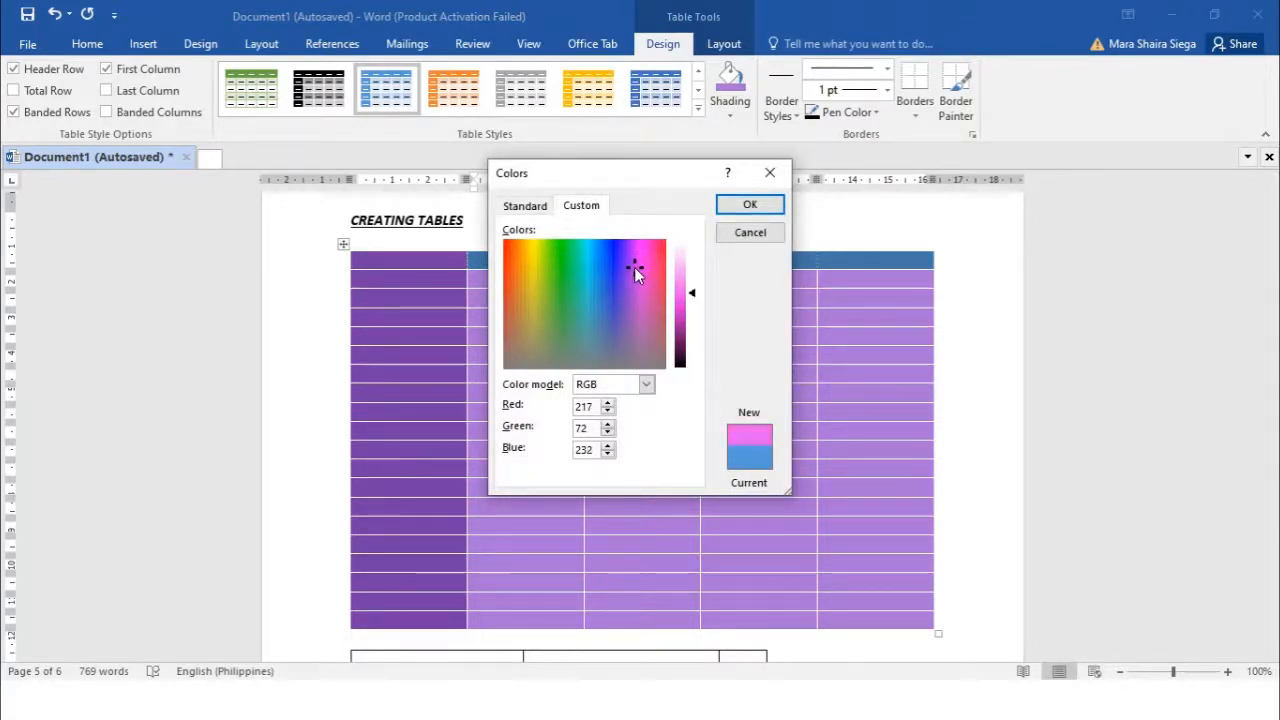
{"action": "left_click", "coordinate": [749, 204]}
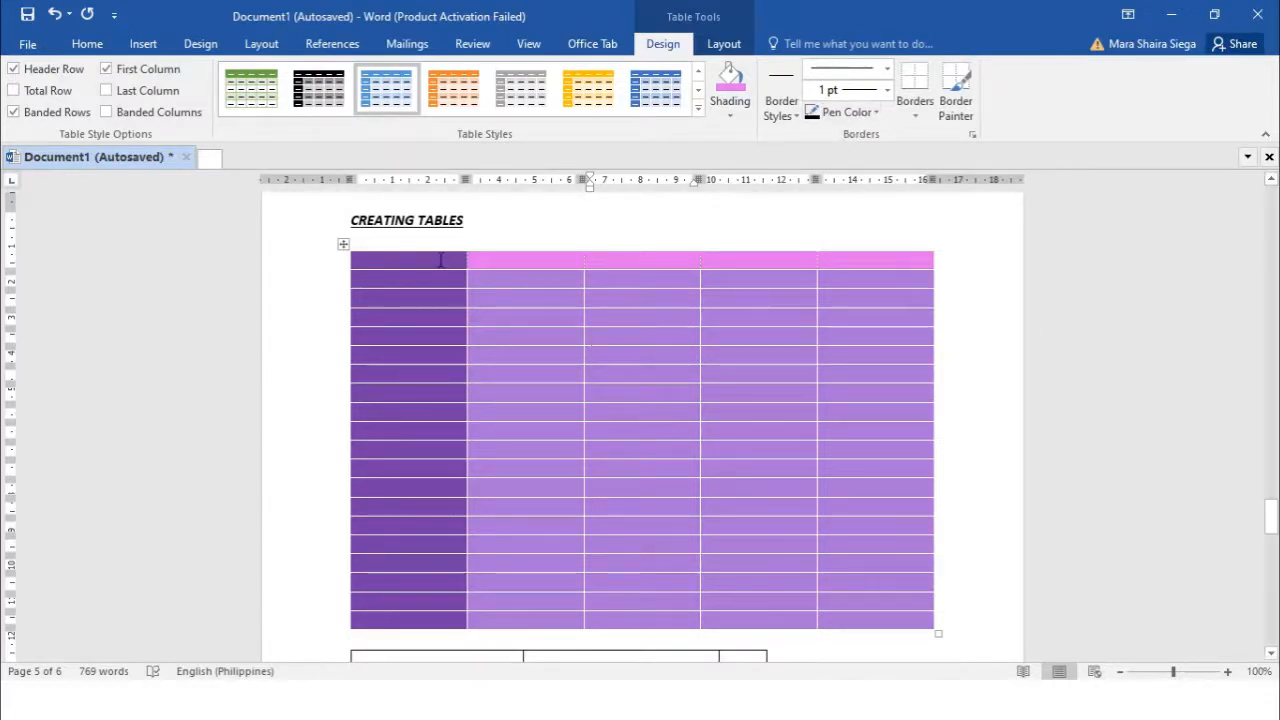
{"action": "left_click_drag", "start_coordinate": [443, 260], "coordinate": [877, 612]}
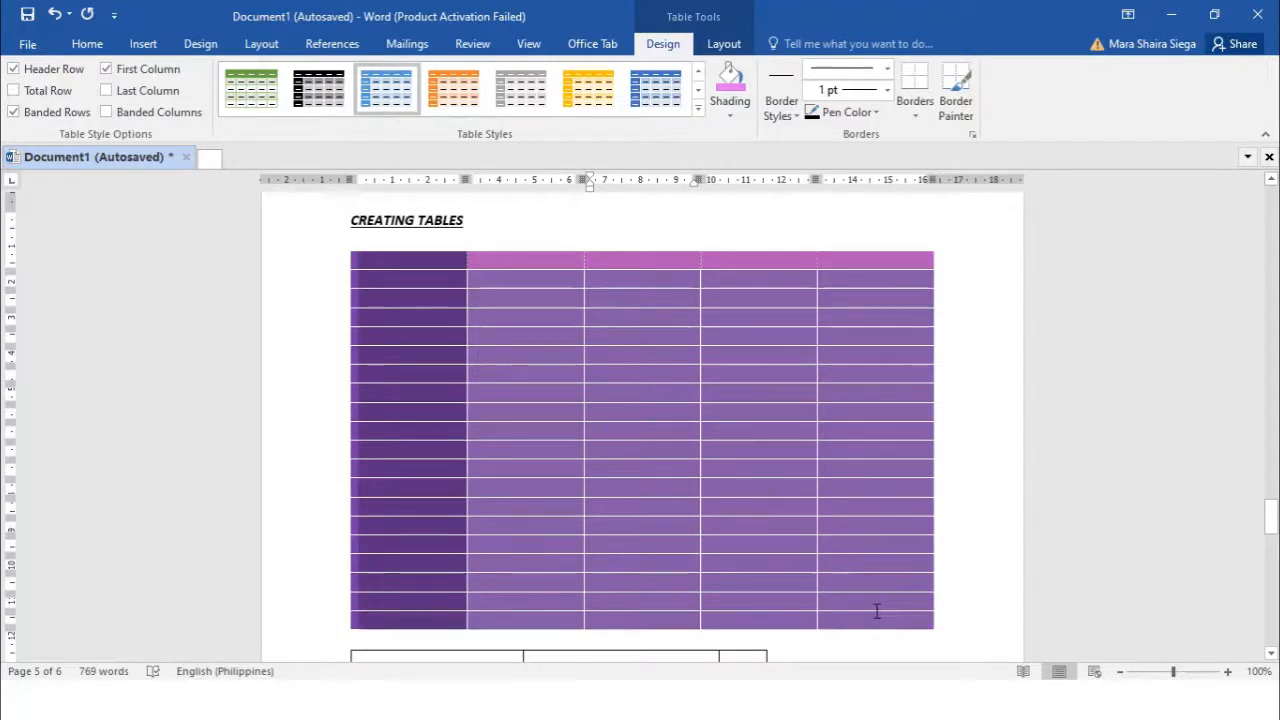
Paint a double-line border inside the table's fourth column
{"action": "left_click", "coordinate": [795, 110]}
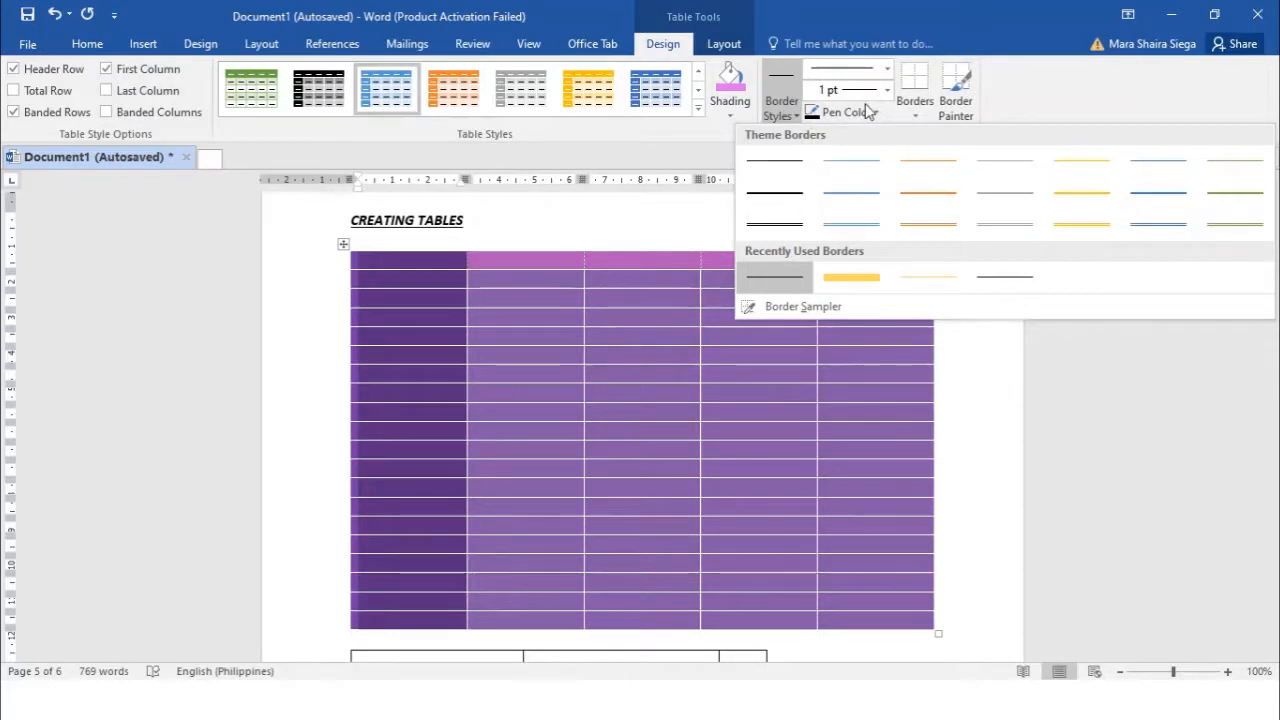
{"action": "left_click", "coordinate": [886, 72]}
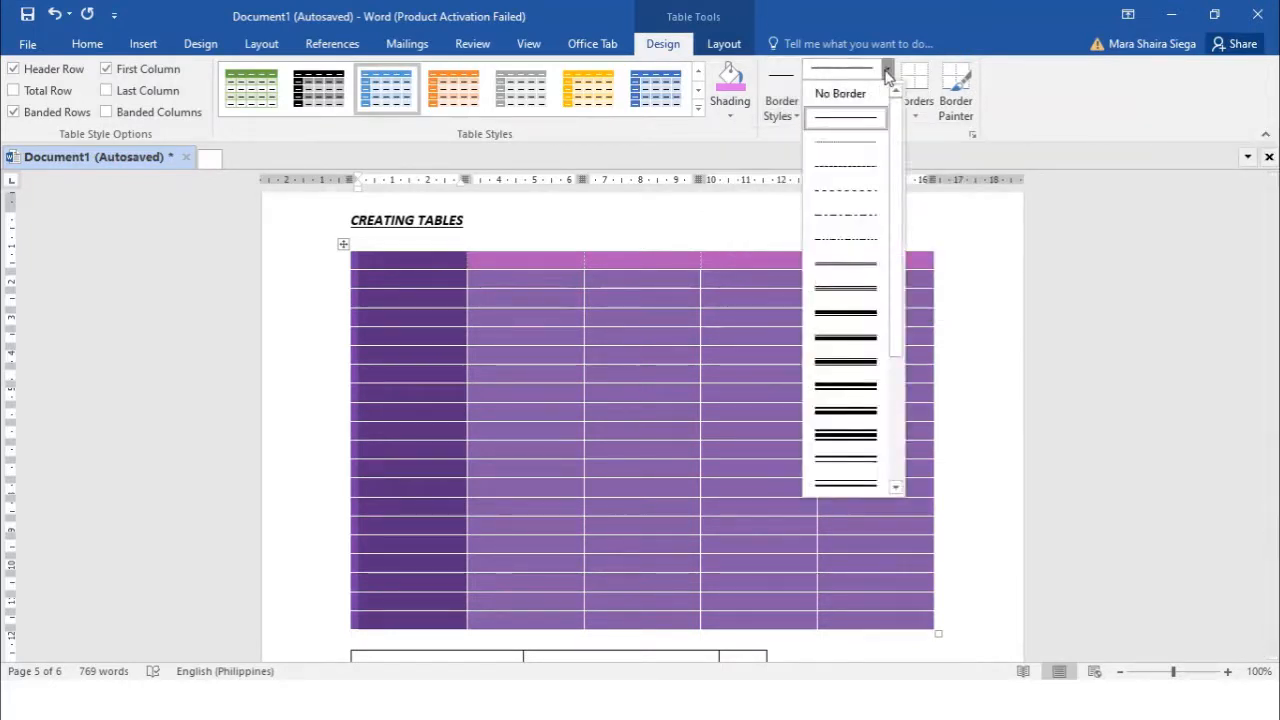
{"action": "left_click", "coordinate": [828, 265]}
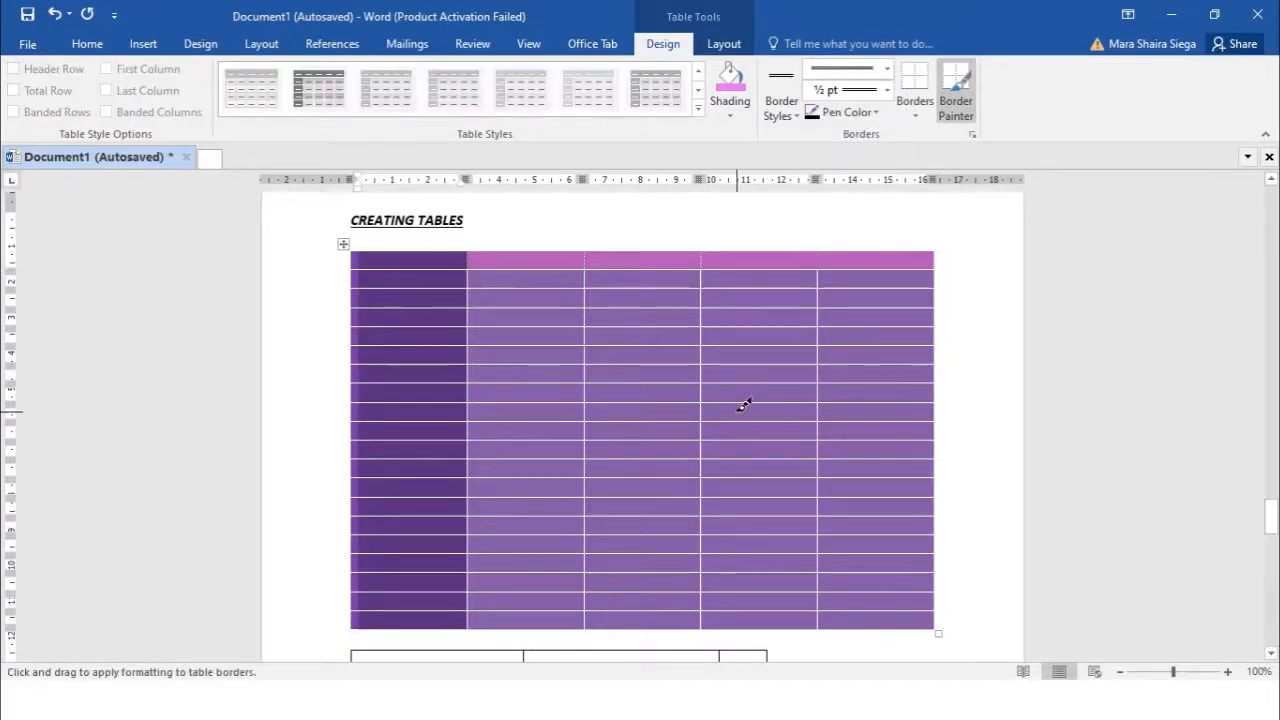
{"action": "left_click_drag", "start_coordinate": [705, 364], "coordinate": [812, 366]}
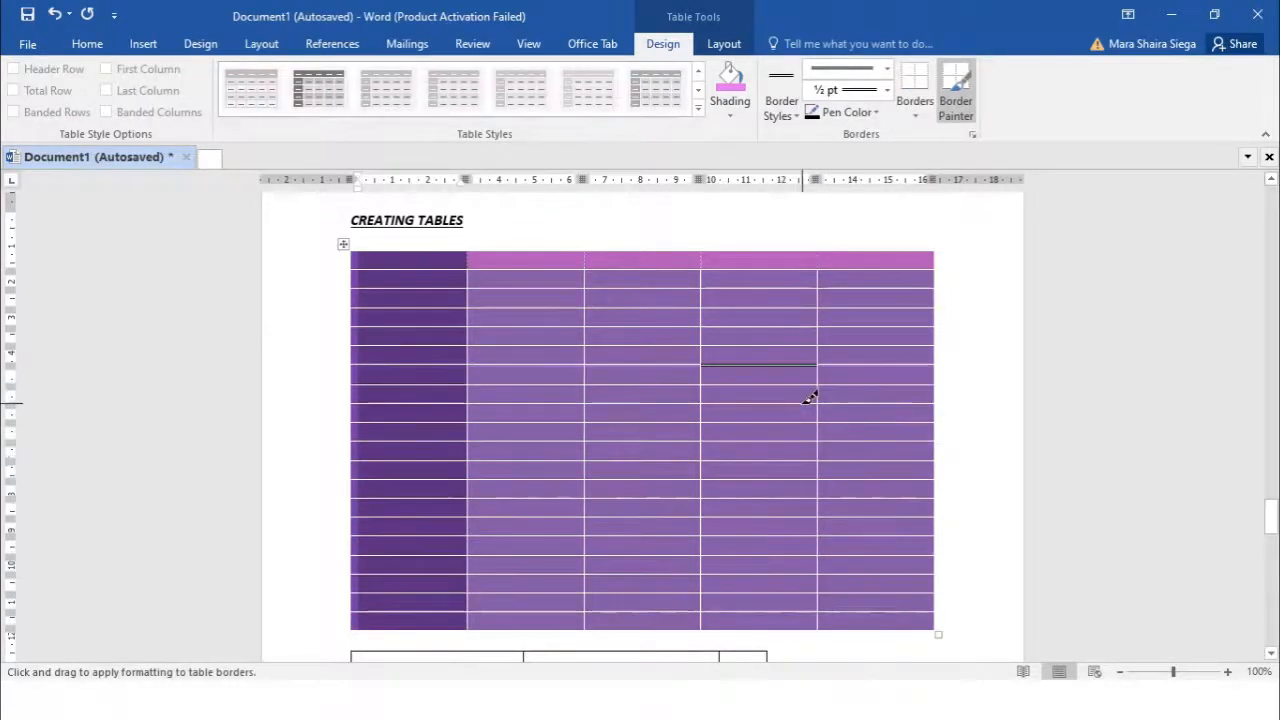
Paint a 2¼ pt border and a white top border on fourth-column cells
{"action": "left_click", "coordinate": [876, 116]}
{"action": "left_click", "coordinate": [888, 90]}
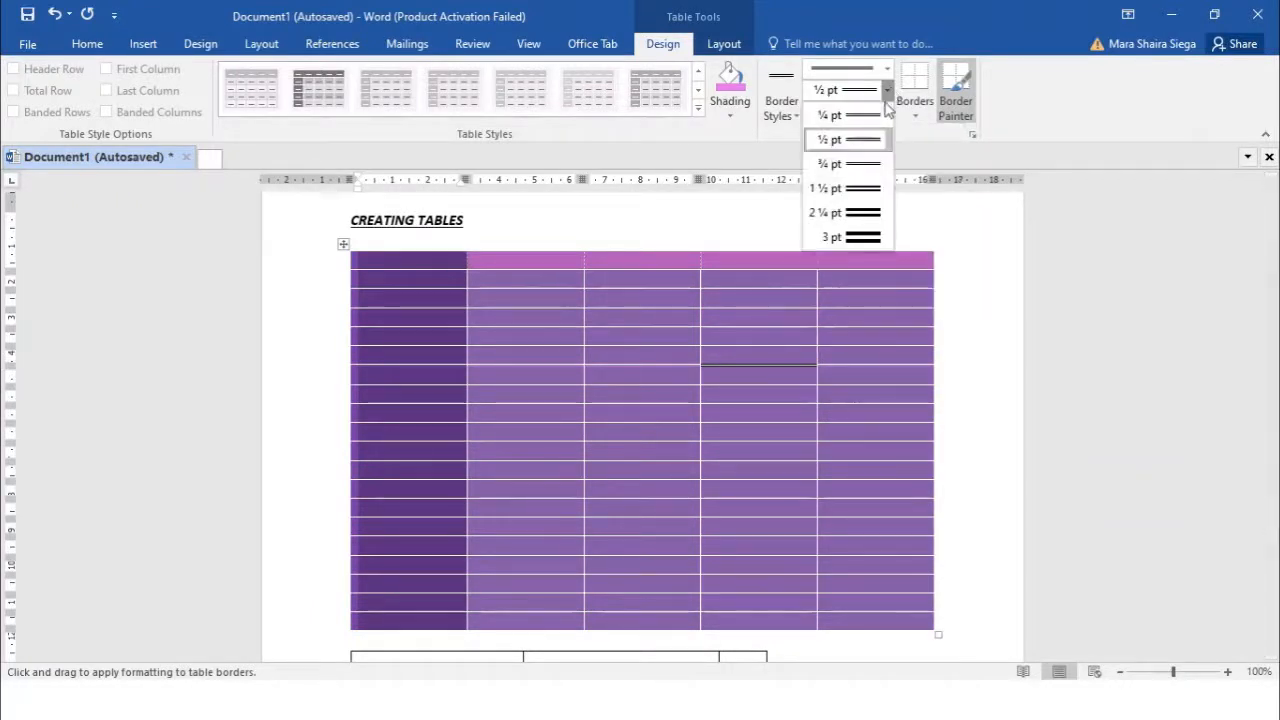
{"action": "left_click", "coordinate": [865, 210]}
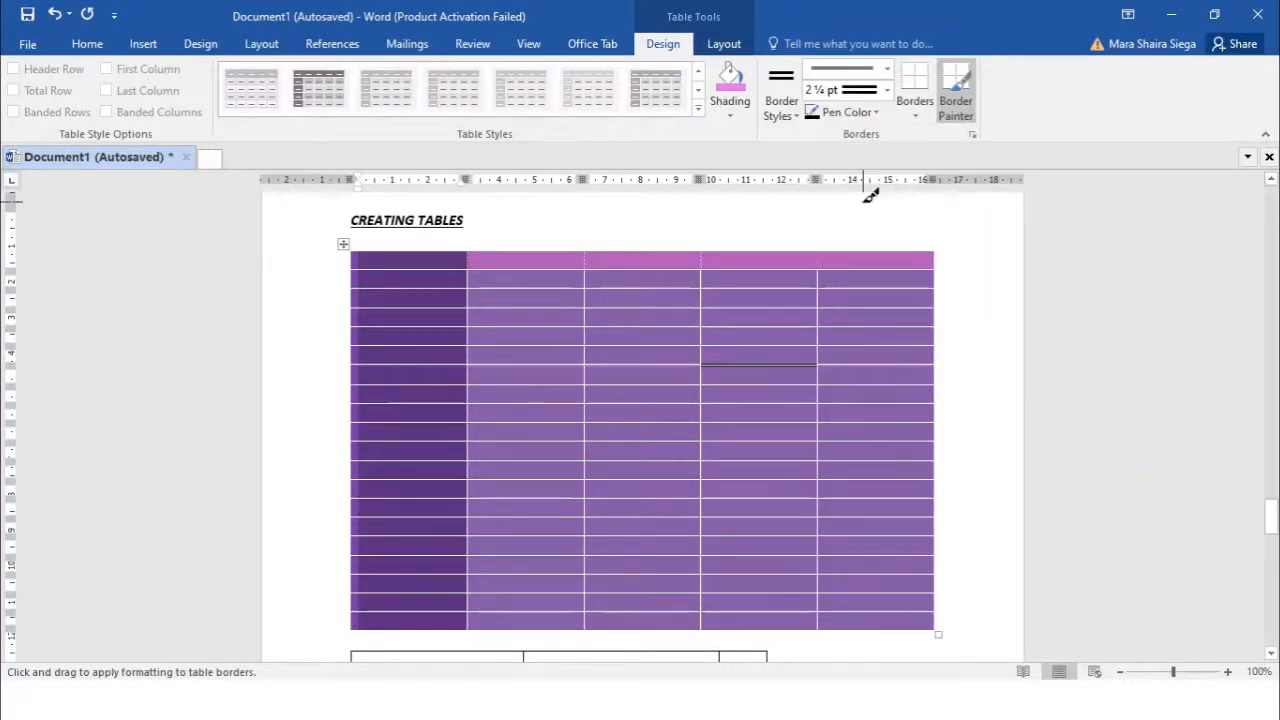
{"action": "left_click", "coordinate": [718, 345]}
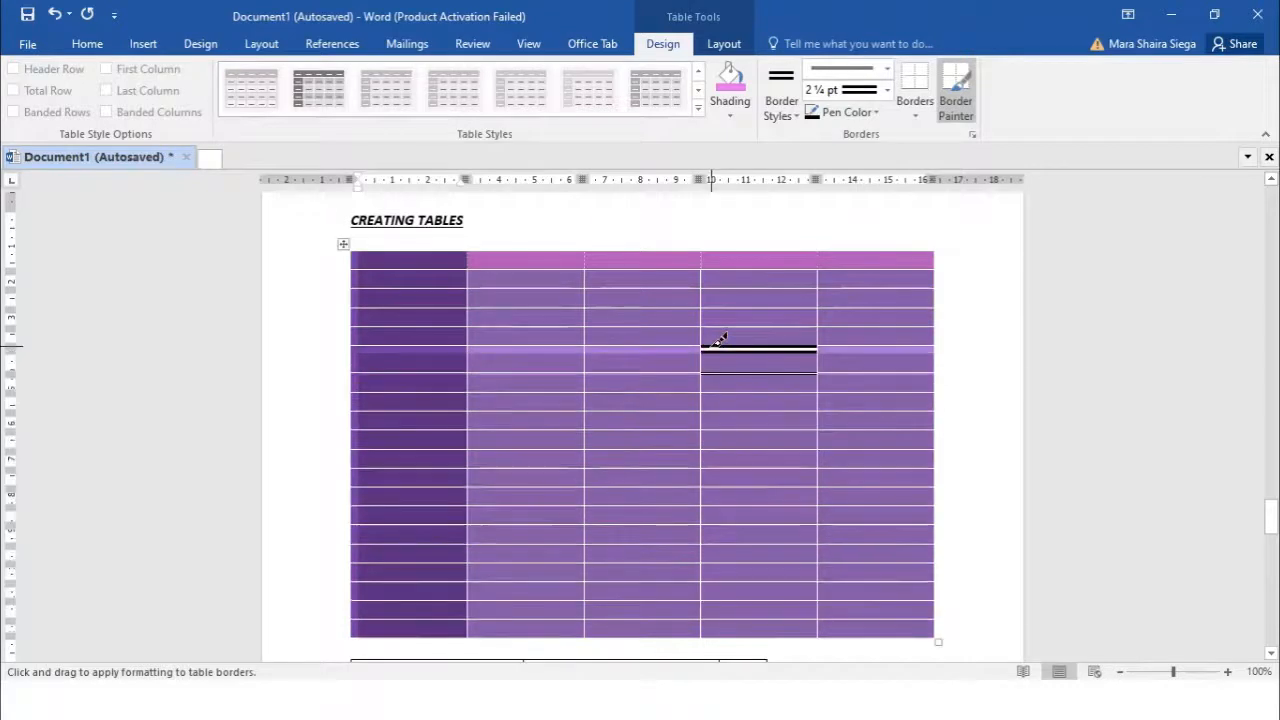
{"action": "left_click", "coordinate": [876, 116]}
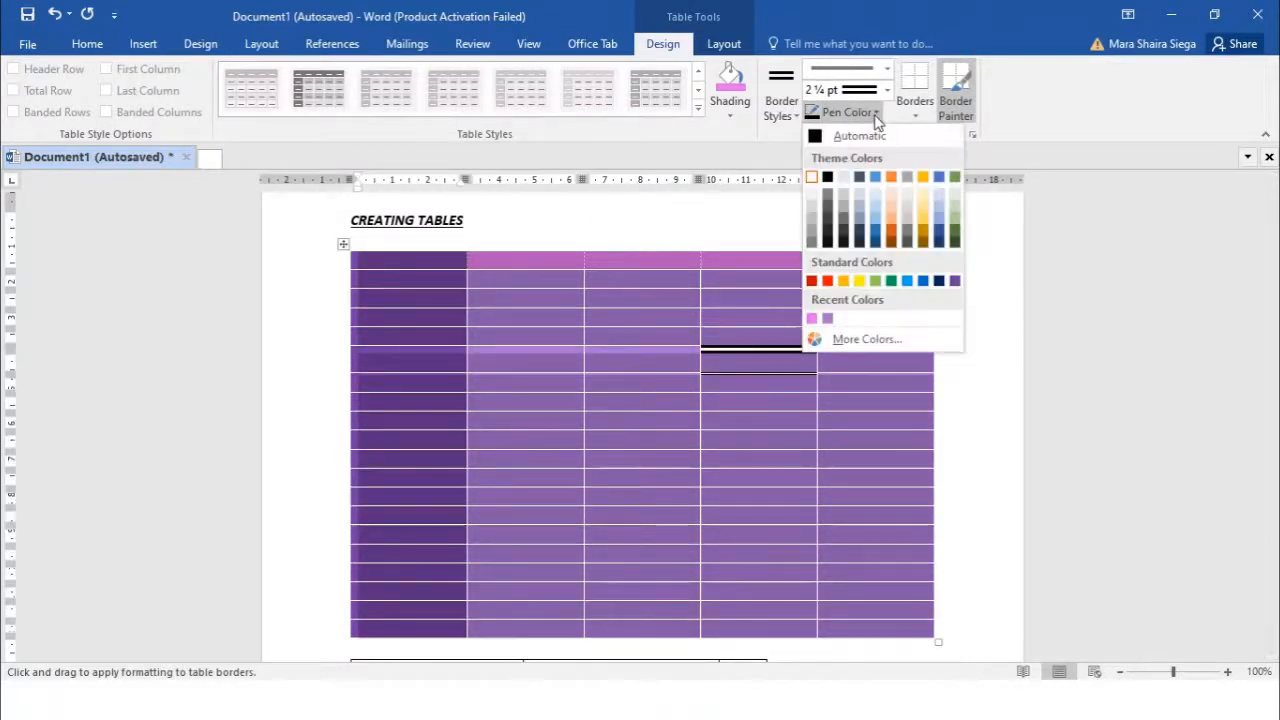
{"action": "left_click", "coordinate": [811, 178]}
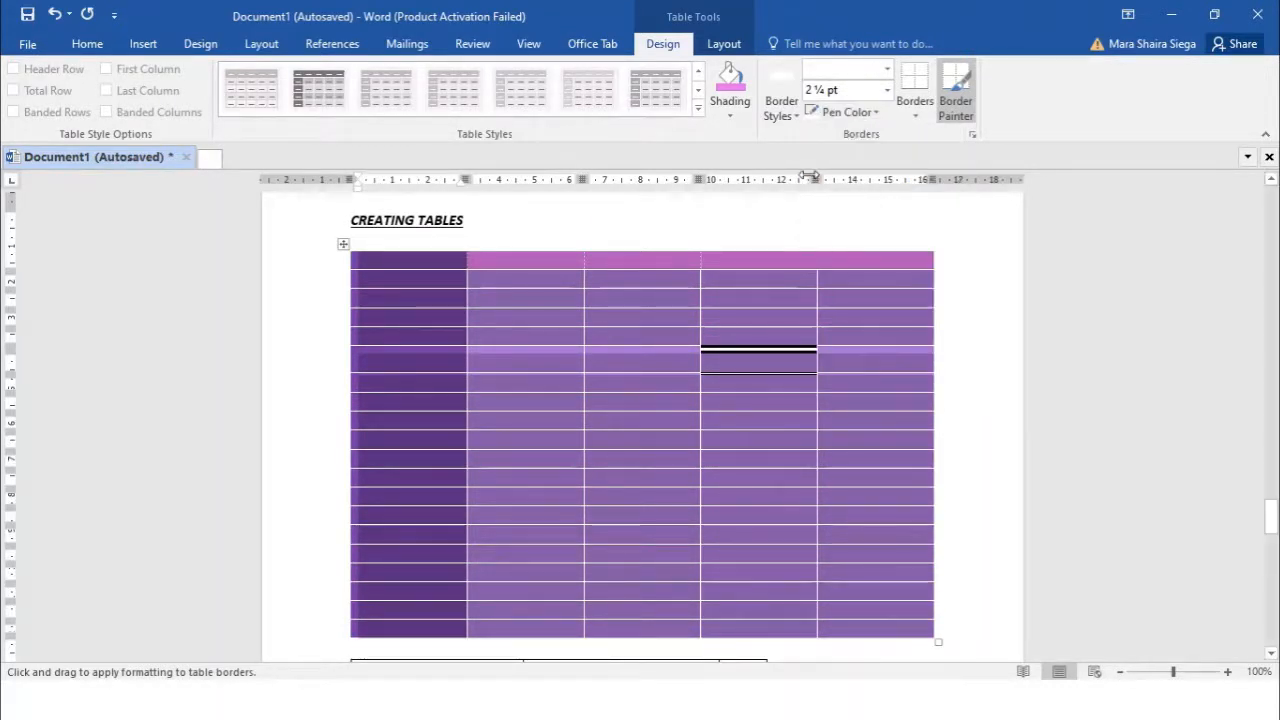
{"action": "left_click", "coordinate": [766, 326]}
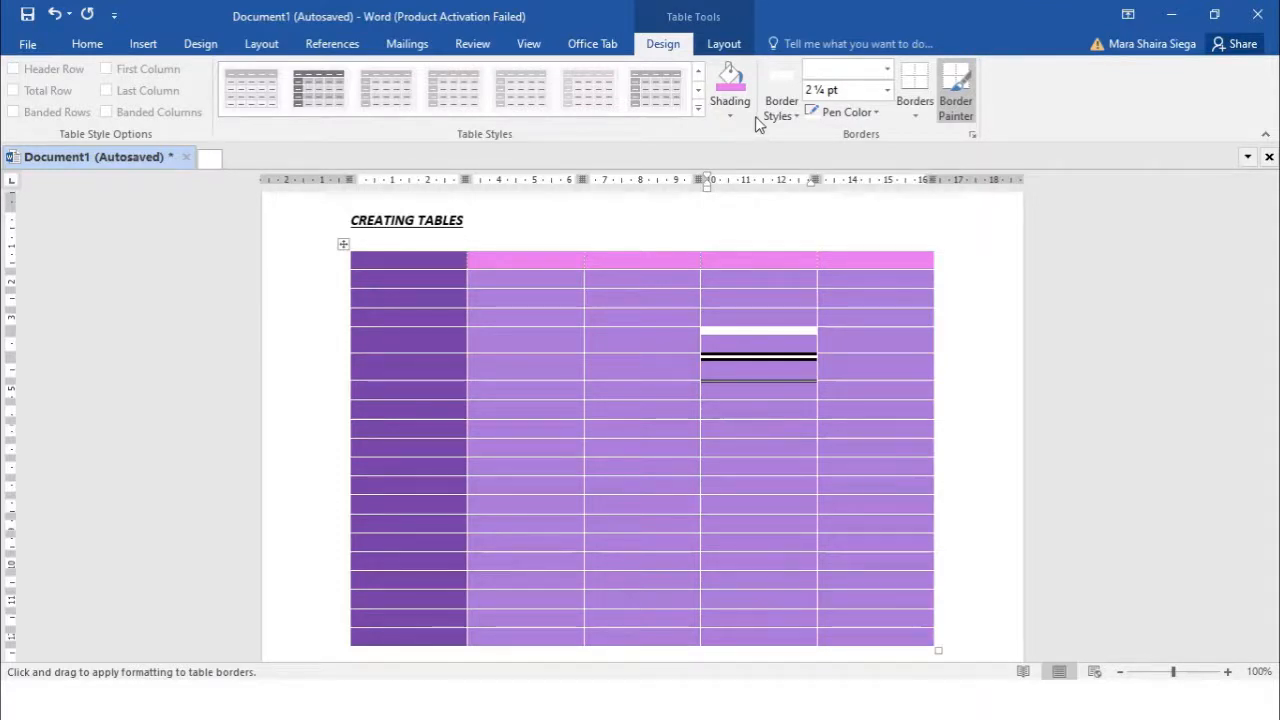
{"action": "left_click", "coordinate": [660, 298]}
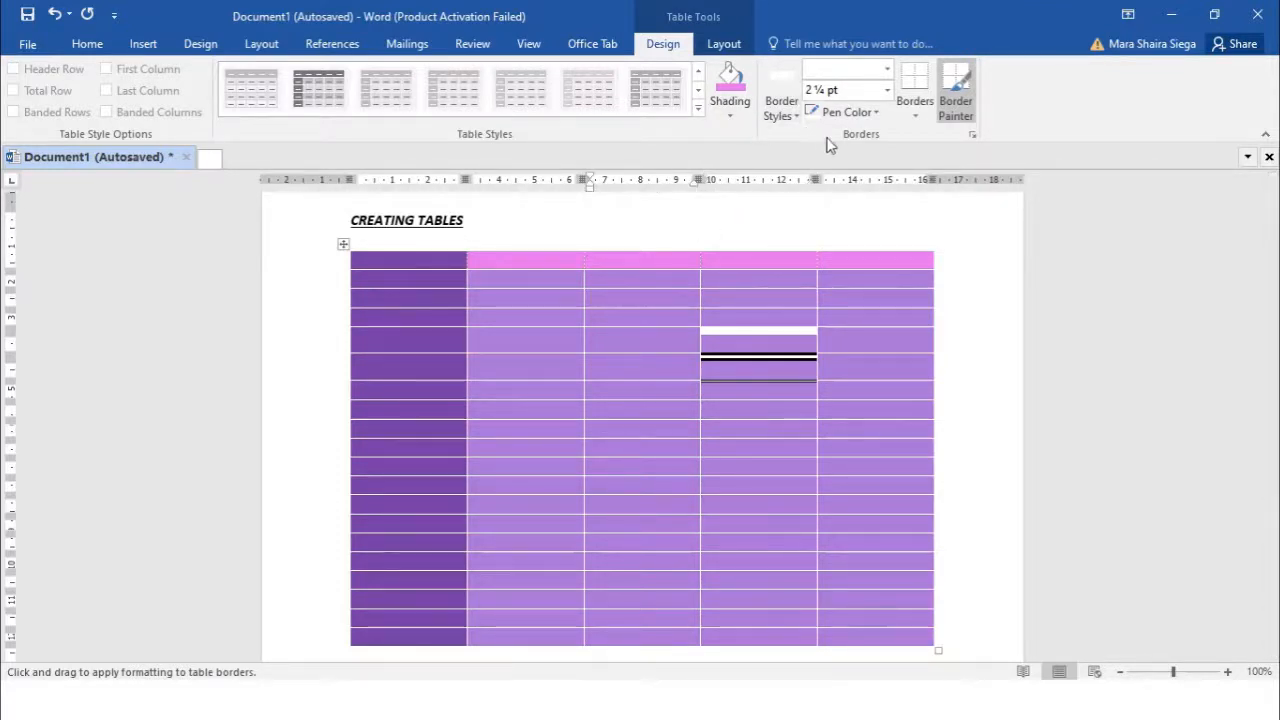
Leave the Borders list unused and expand the full Table Styles gallery
{"action": "left_click", "coordinate": [916, 118]}
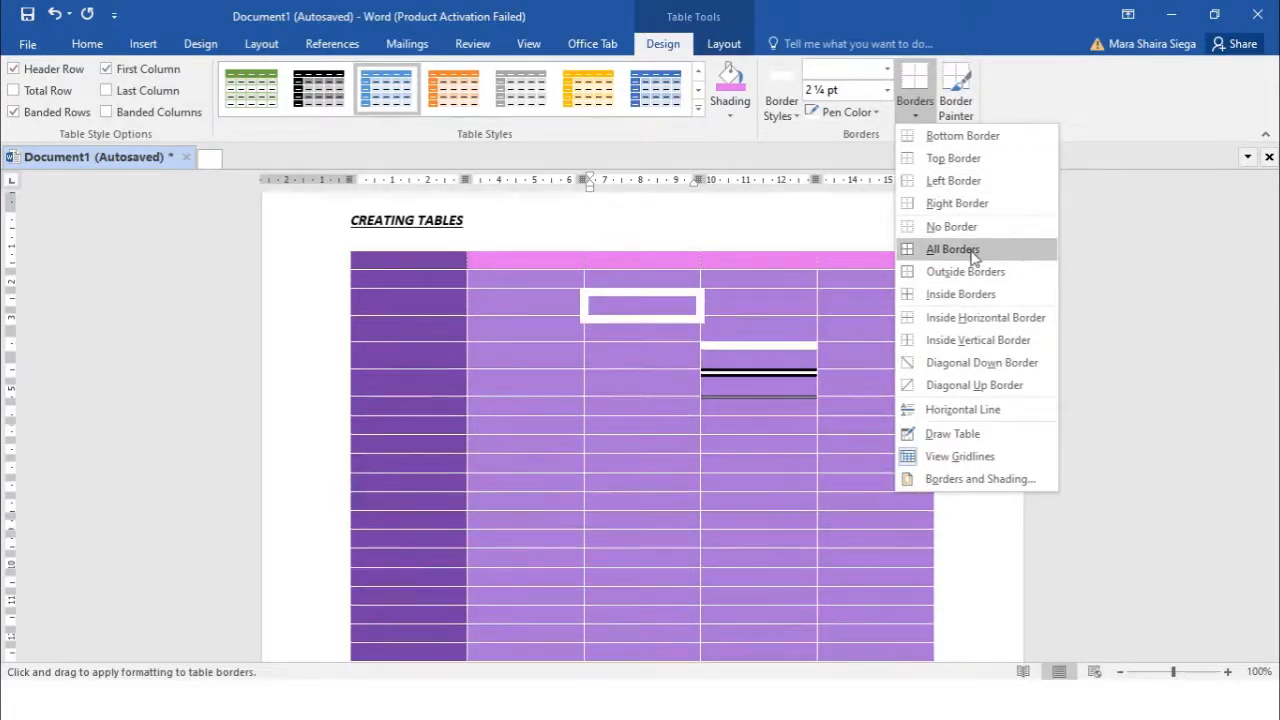
{"action": "left_click", "coordinate": [608, 346]}
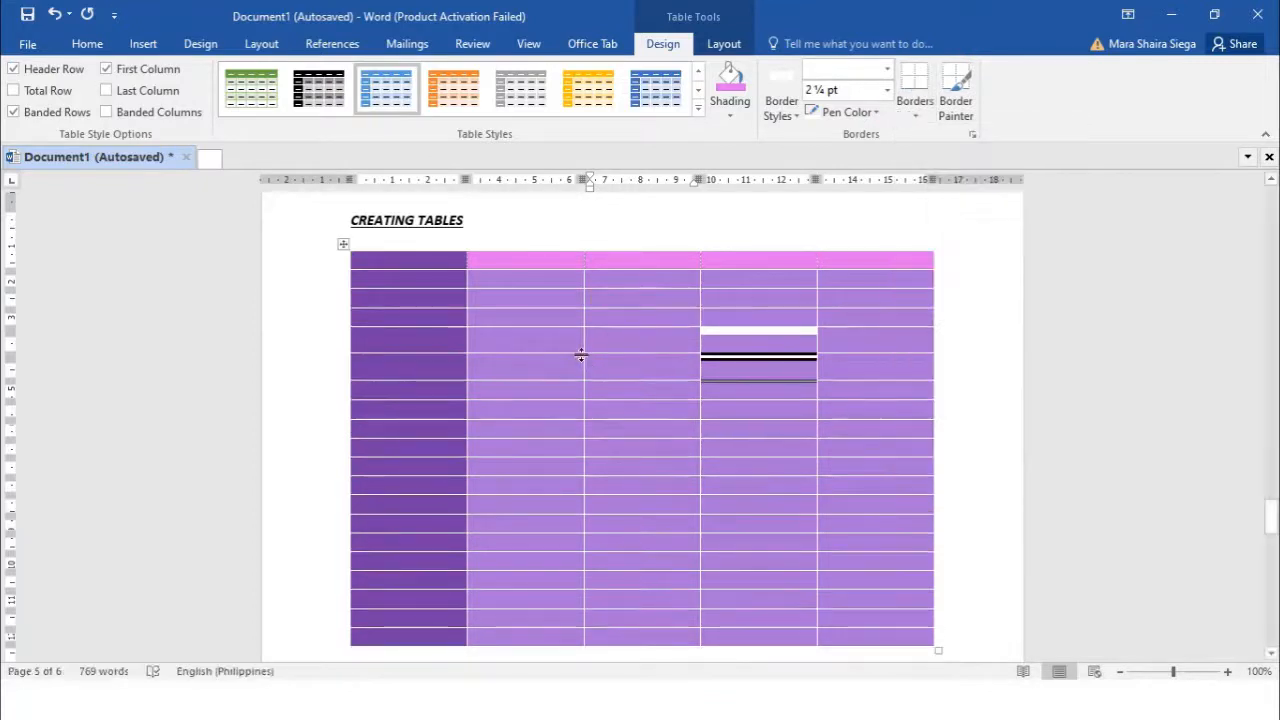
{"action": "left_click", "coordinate": [697, 107]}
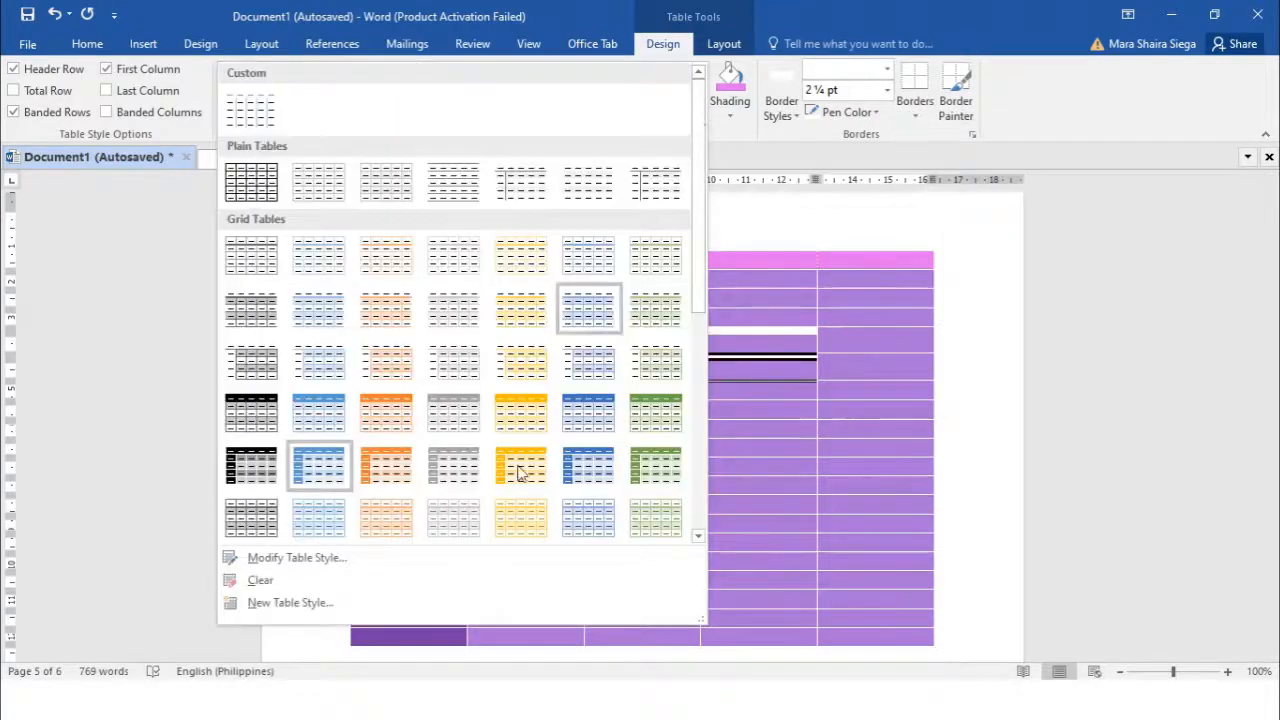
Apply the Grid Table 4 - Accent 5 style and show Table Tools Layout
{"action": "left_click", "coordinate": [588, 425]}
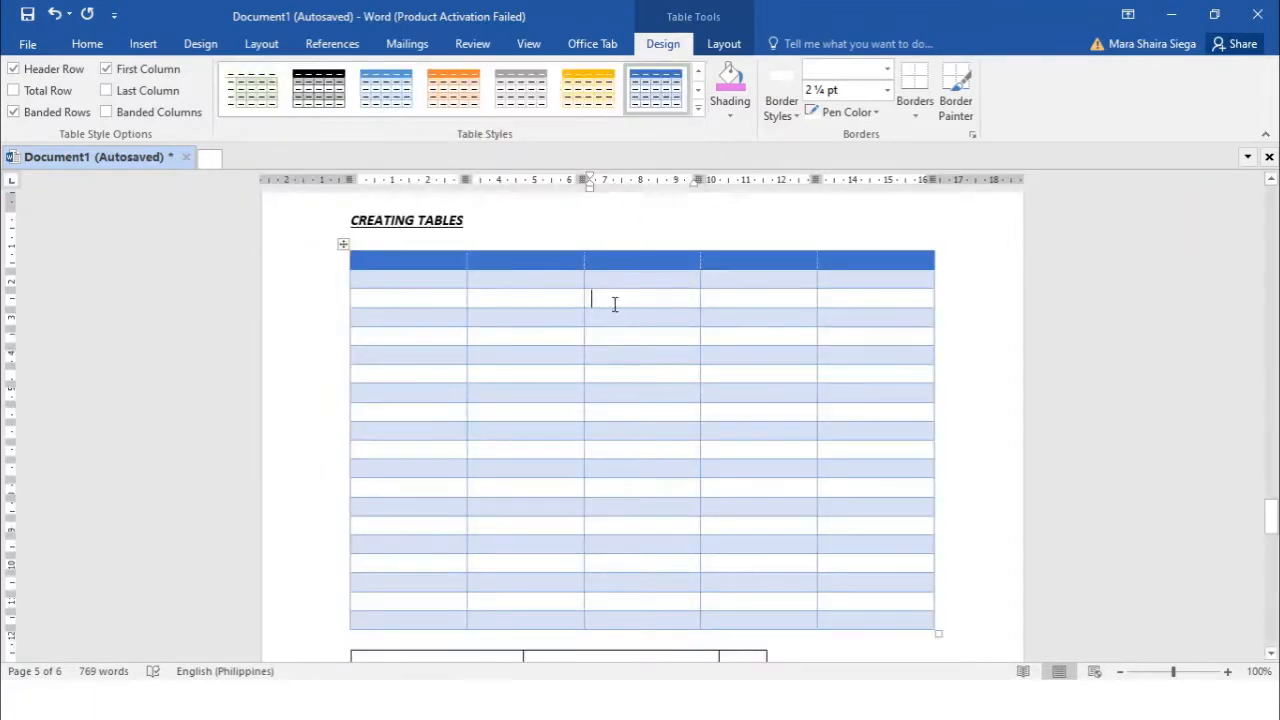
{"action": "left_click", "coordinate": [724, 46]}
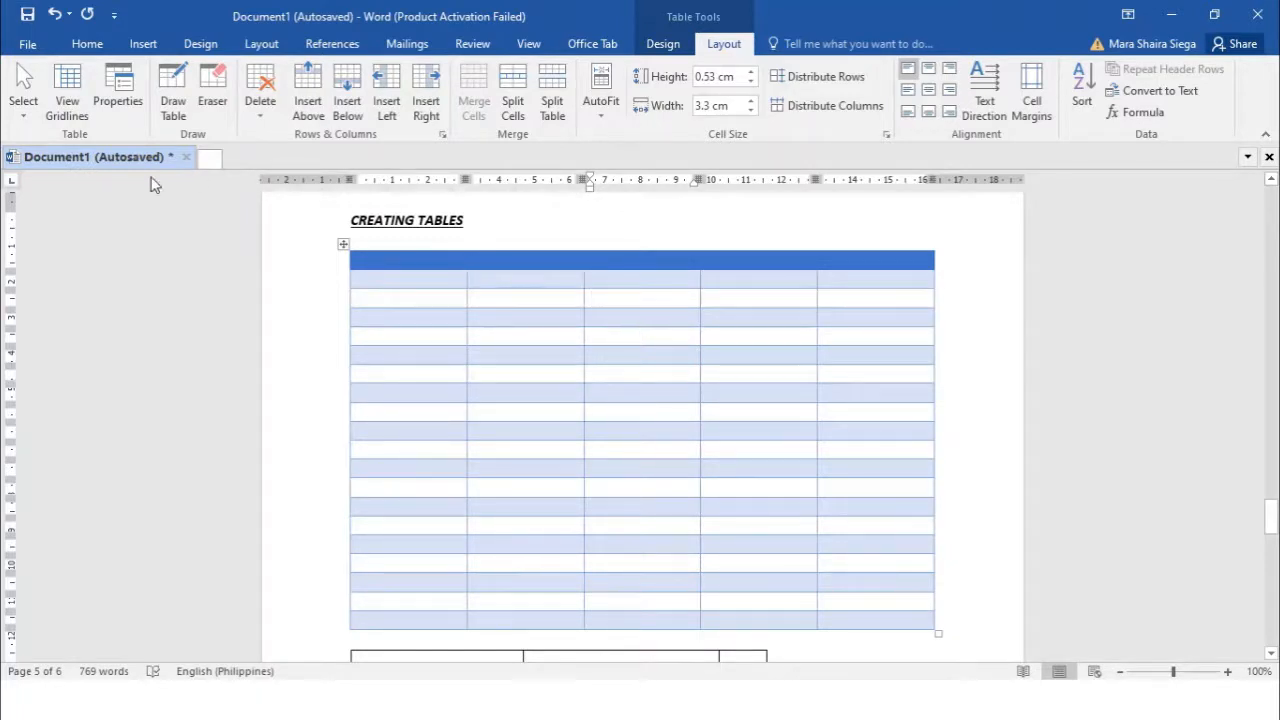
Show gridlines and draw a black single-line vertical divider through fourth-column cells
{"action": "left_click", "coordinate": [70, 108]}
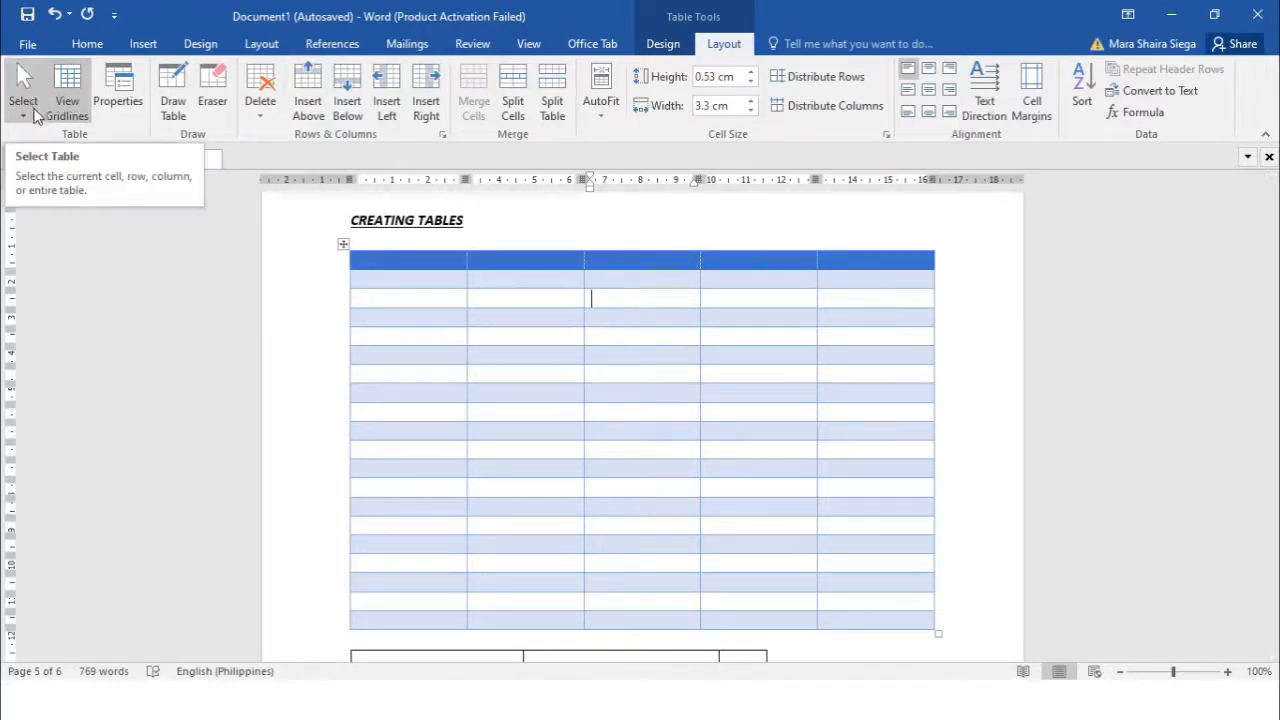
{"action": "left_click", "coordinate": [186, 103]}
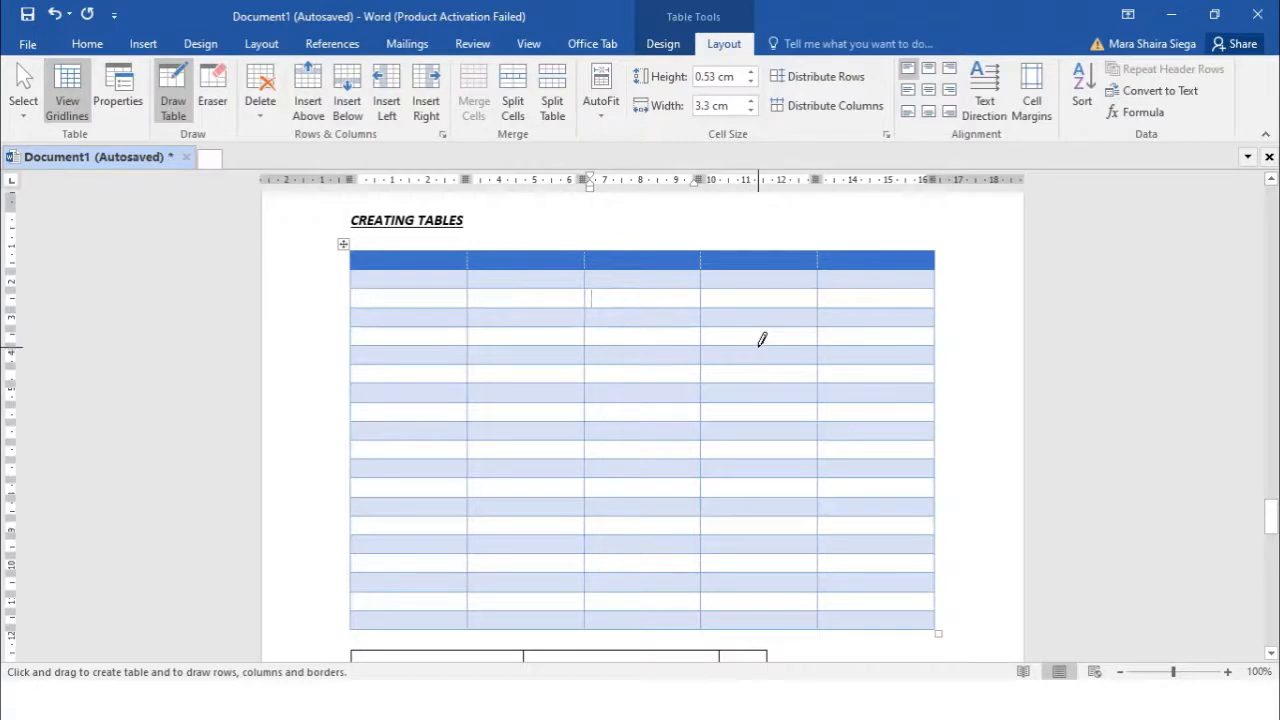
{"action": "mouse_move", "coordinate": [761, 340]}
{"action": "left_mouse_down"}
{"action": "mouse_move", "coordinate": [751, 563]}
{"action": "mouse_move", "coordinate": [760, 440]}
{"action": "left_mouse_up"}
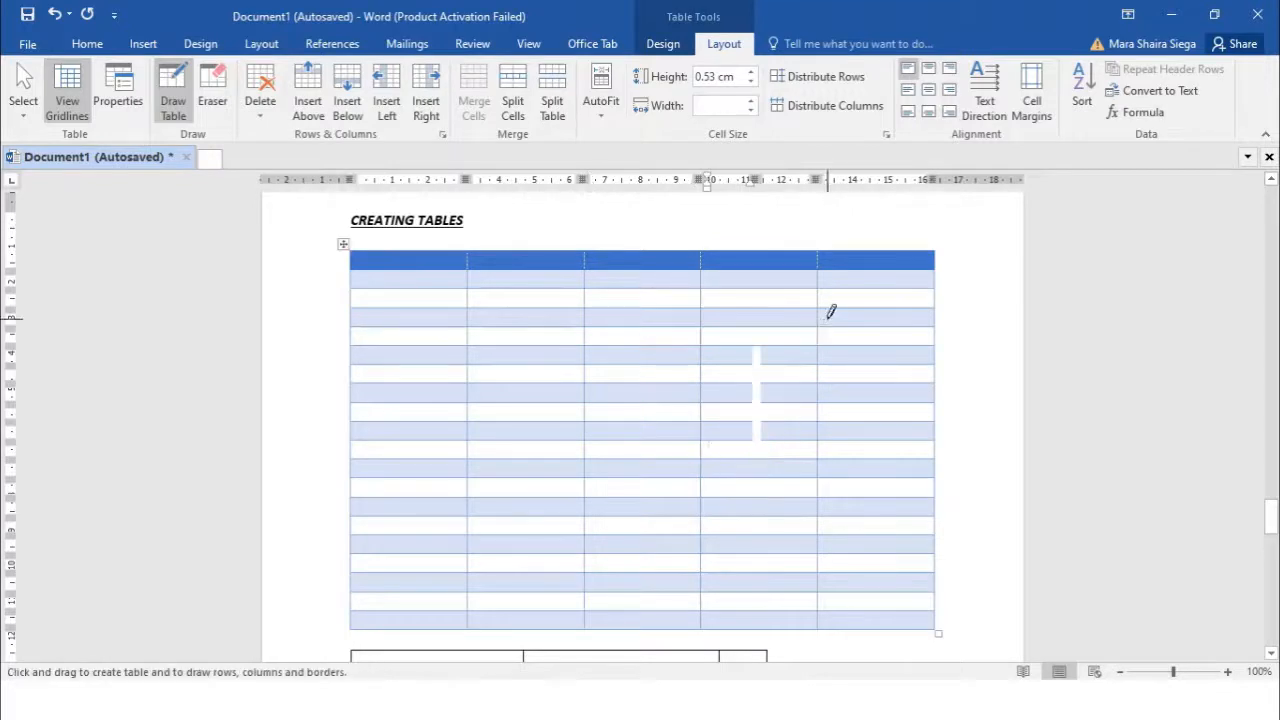
{"action": "left_click", "coordinate": [663, 43]}
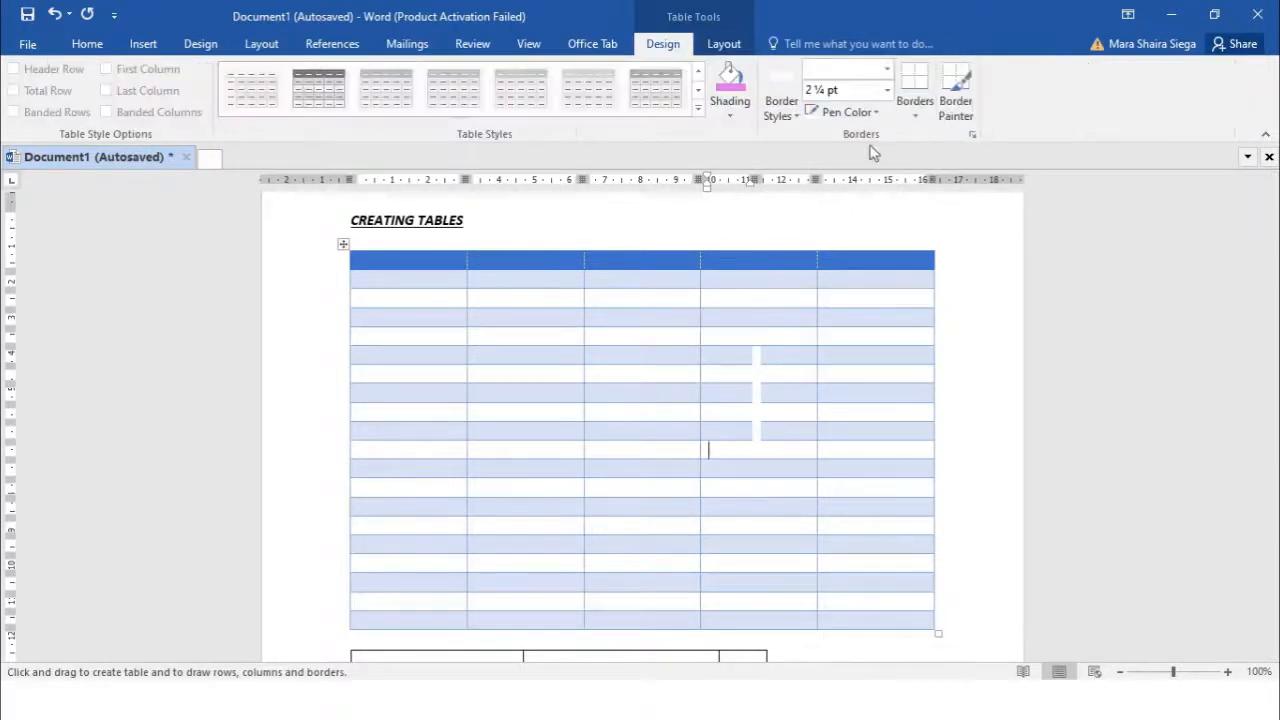
{"action": "left_click", "coordinate": [784, 110]}
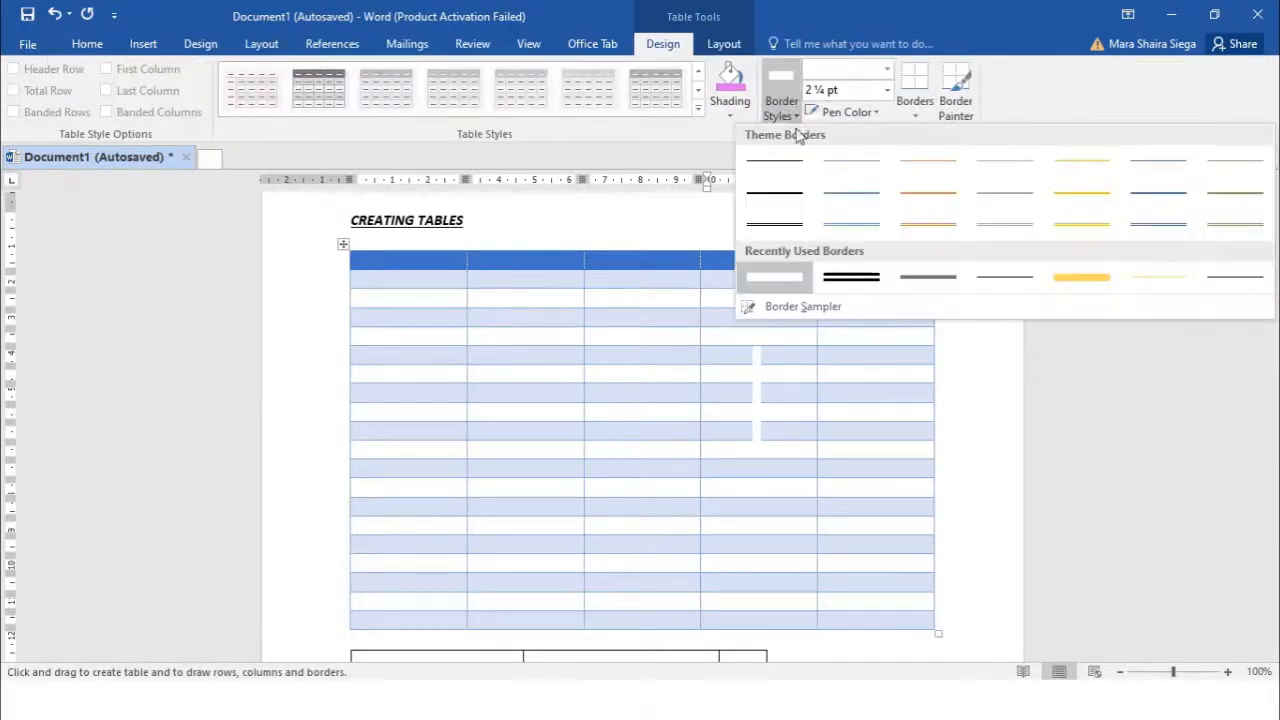
{"action": "left_click", "coordinate": [789, 194]}
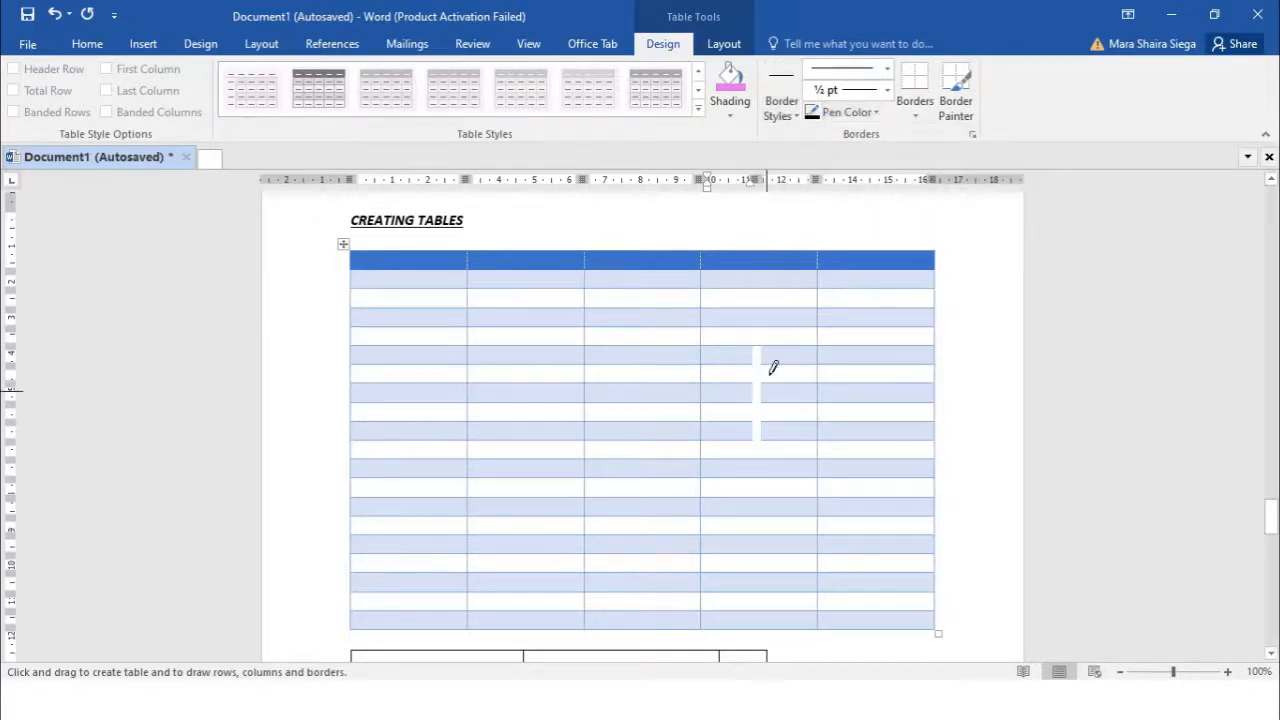
{"action": "left_click_drag", "start_coordinate": [757, 346], "coordinate": [757, 458]}
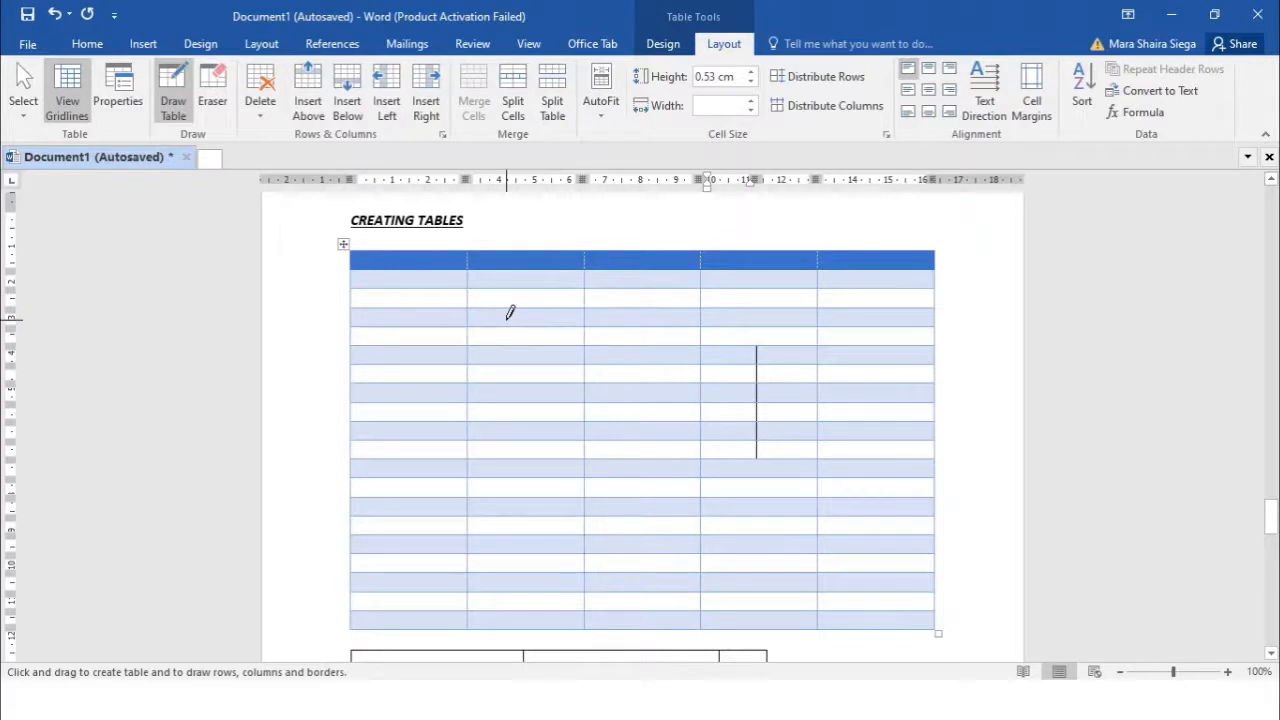
Erase the short divider inside the fourth column with the Eraser
{"action": "left_click", "coordinate": [207, 103]}
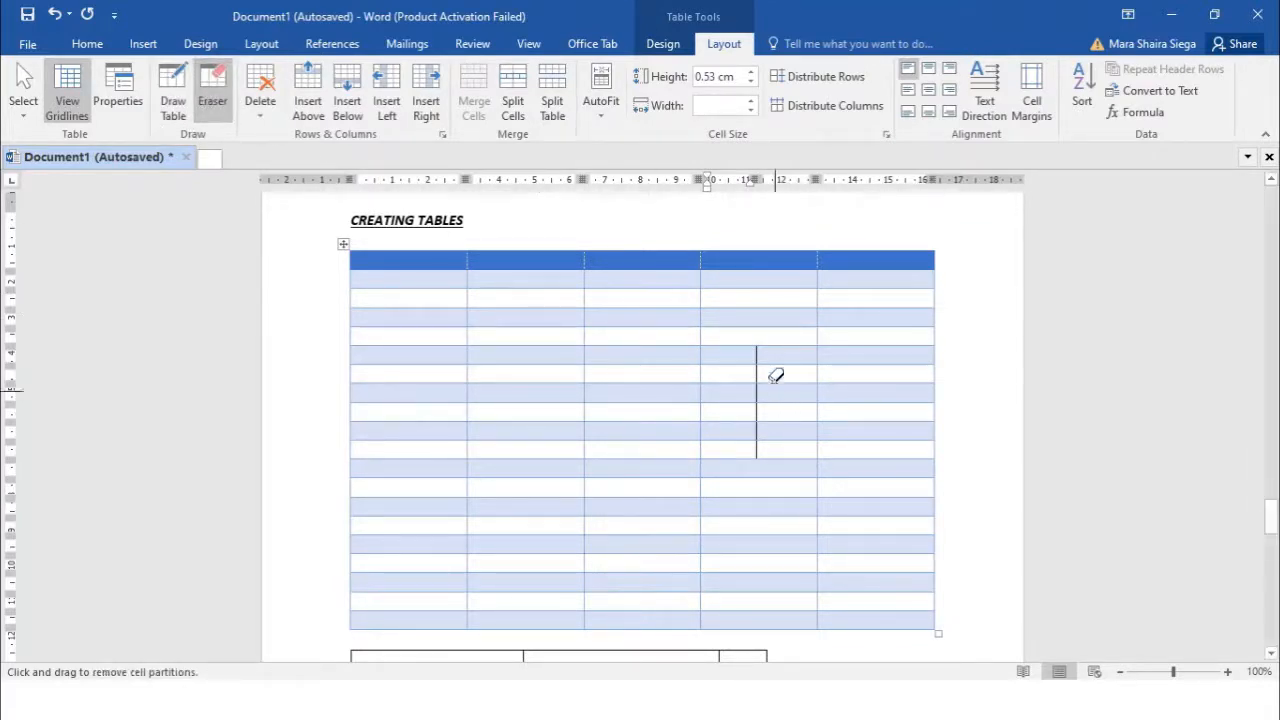
{"action": "mouse_move", "coordinate": [760, 350]}
{"action": "left_mouse_down"}
{"action": "mouse_move", "coordinate": [762, 442]}
{"action": "mouse_move", "coordinate": [783, 374]}
{"action": "left_mouse_up"}
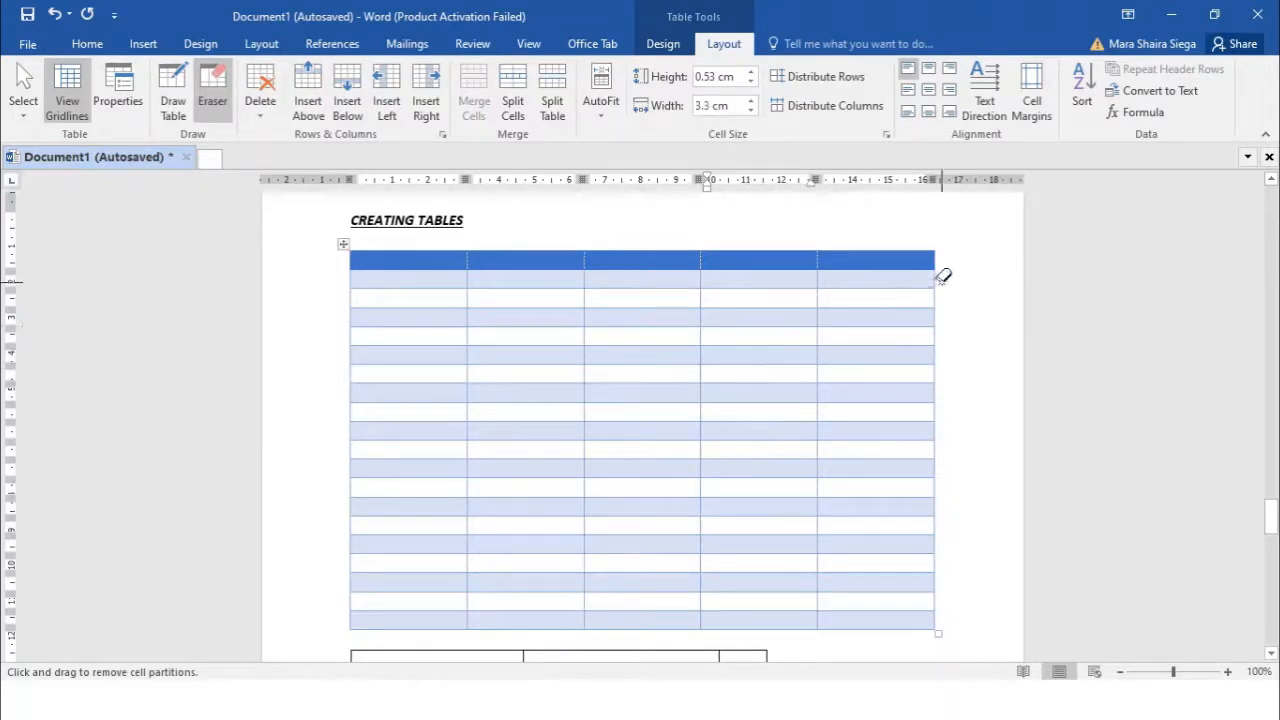
{"action": "left_click", "coordinate": [264, 115]}
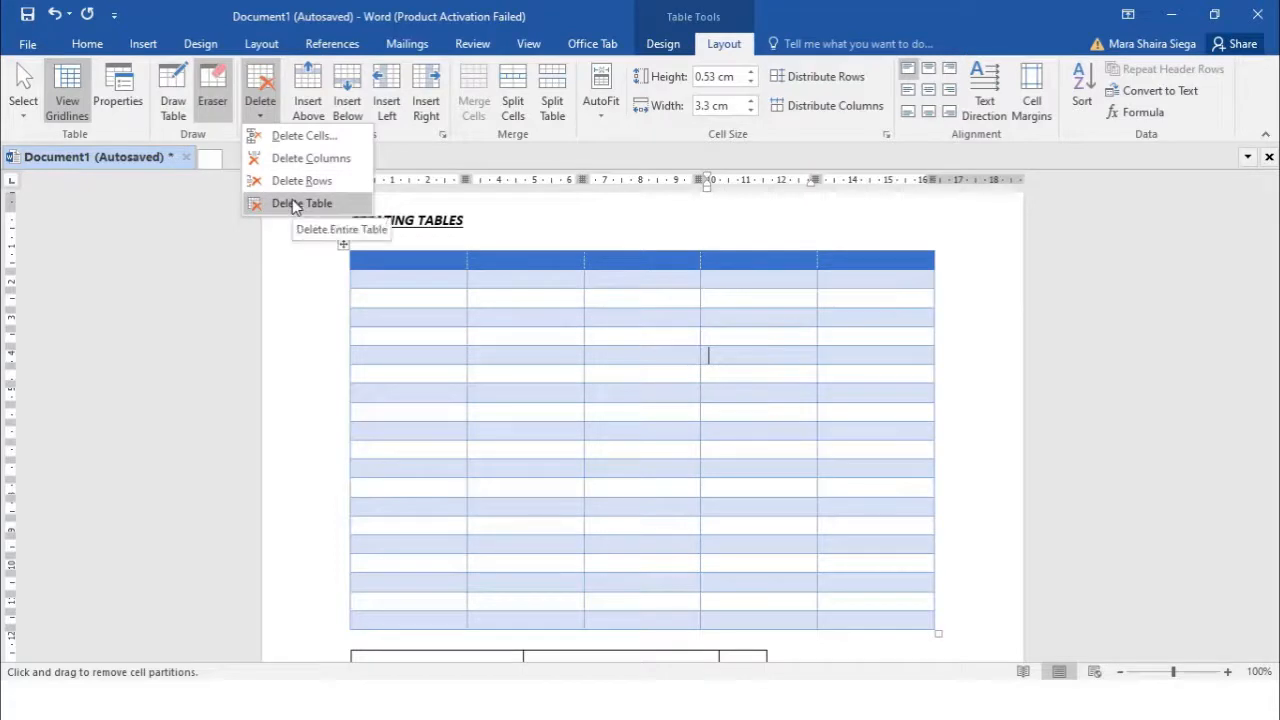
Delete the table's last column
{"action": "left_click", "coordinate": [748, 279]}
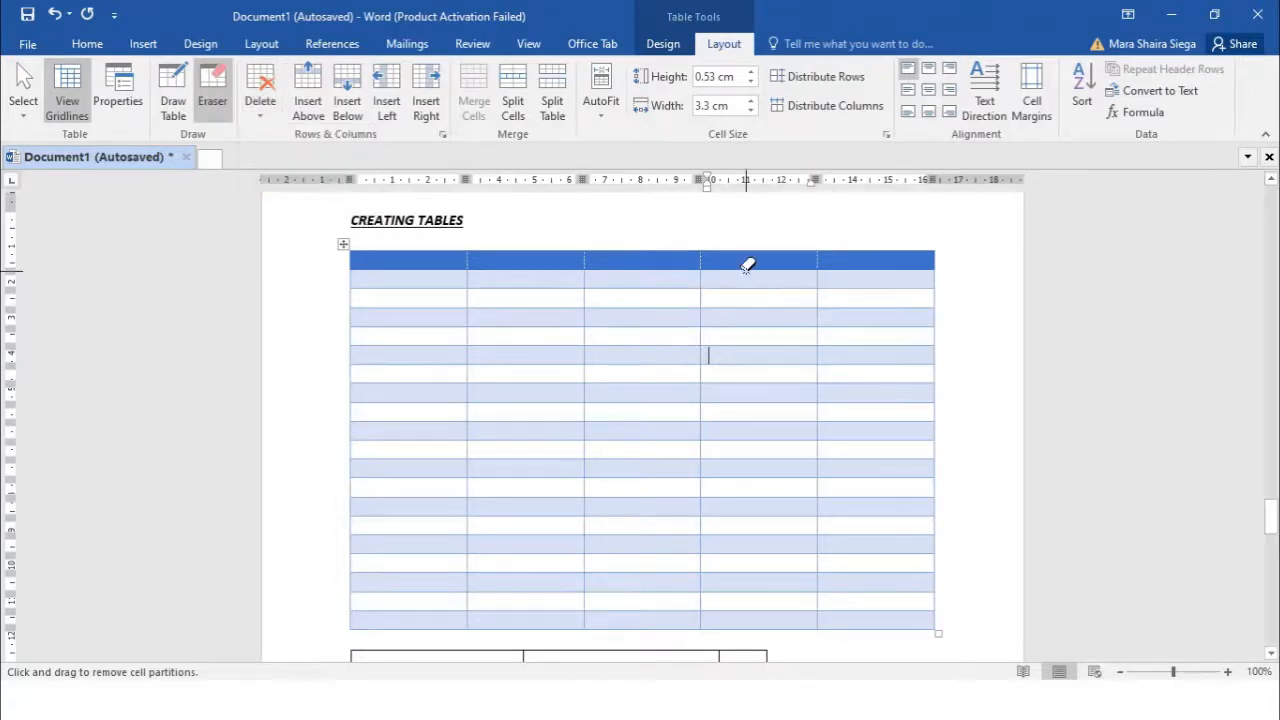
{"action": "left_click", "coordinate": [259, 110]}
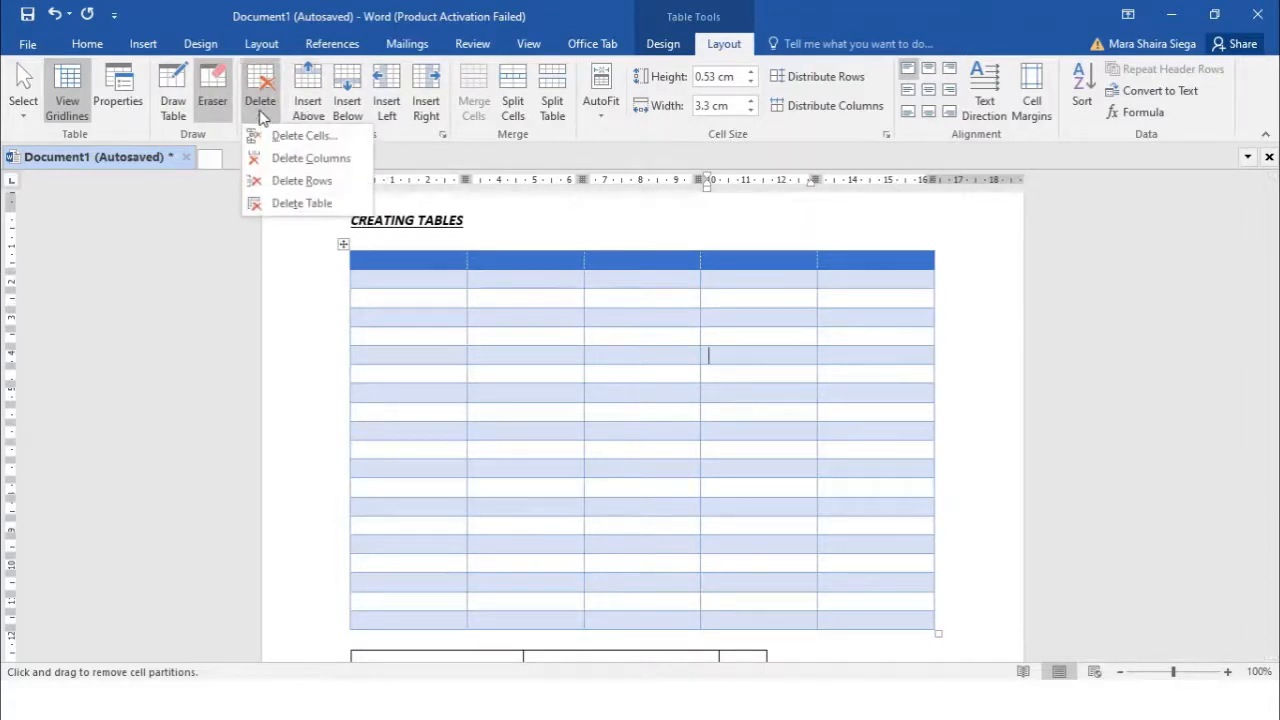
{"action": "left_click", "coordinate": [290, 158]}
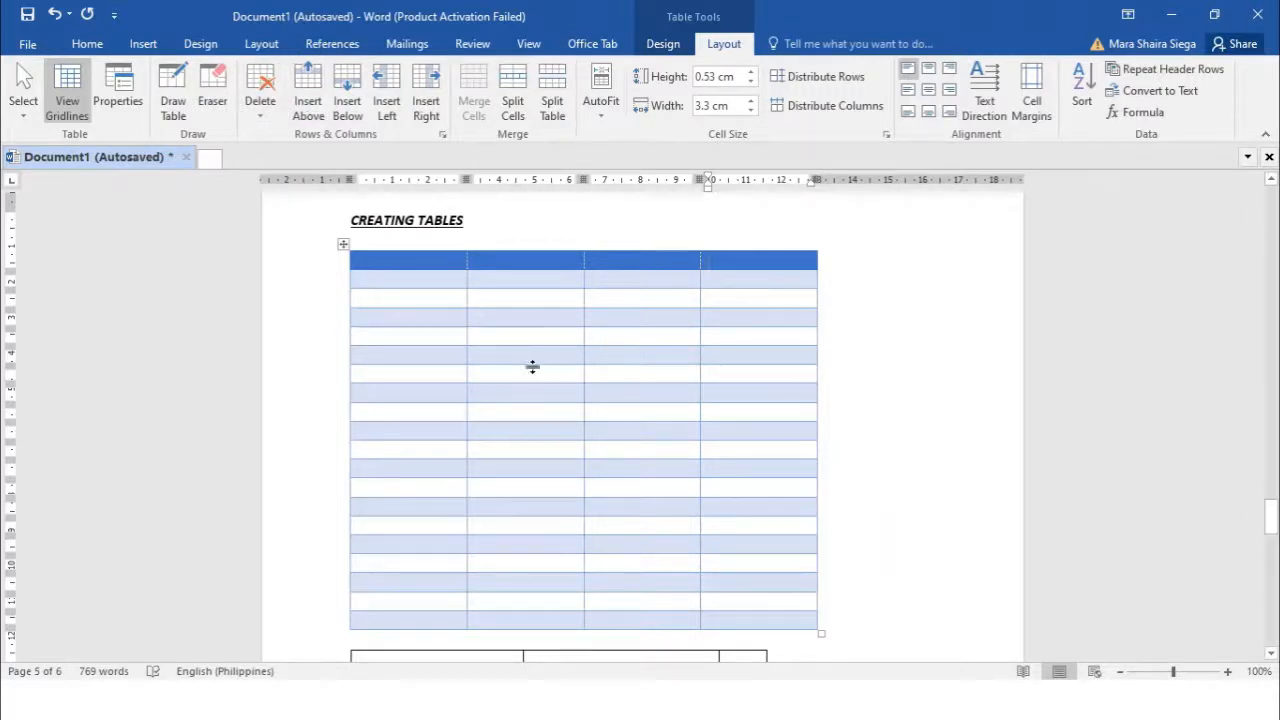
Delete the table's bottom five rows
{"action": "left_click", "coordinate": [258, 118]}
{"action": "left_click", "coordinate": [403, 603]}
{"action": "left_click_drag", "start_coordinate": [397, 543], "coordinate": [783, 594]}
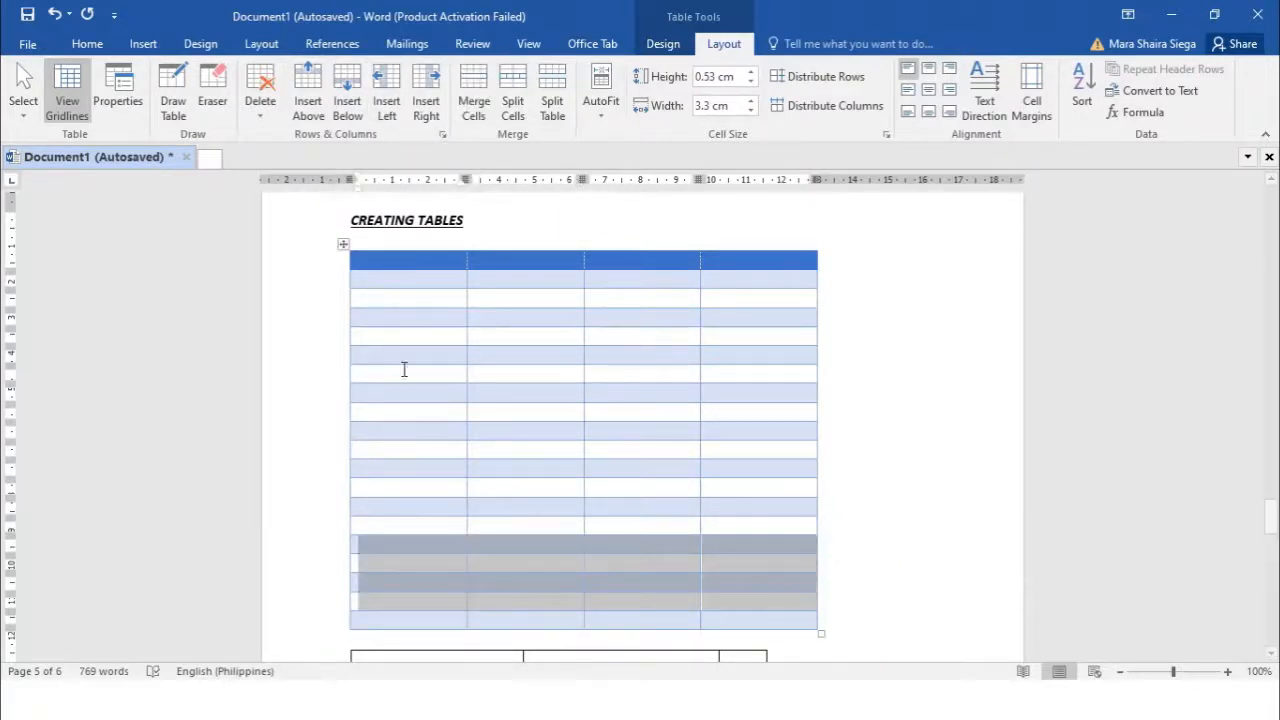
{"action": "left_click", "coordinate": [403, 546]}
{"action": "left_click_drag", "start_coordinate": [403, 546], "coordinate": [743, 614]}
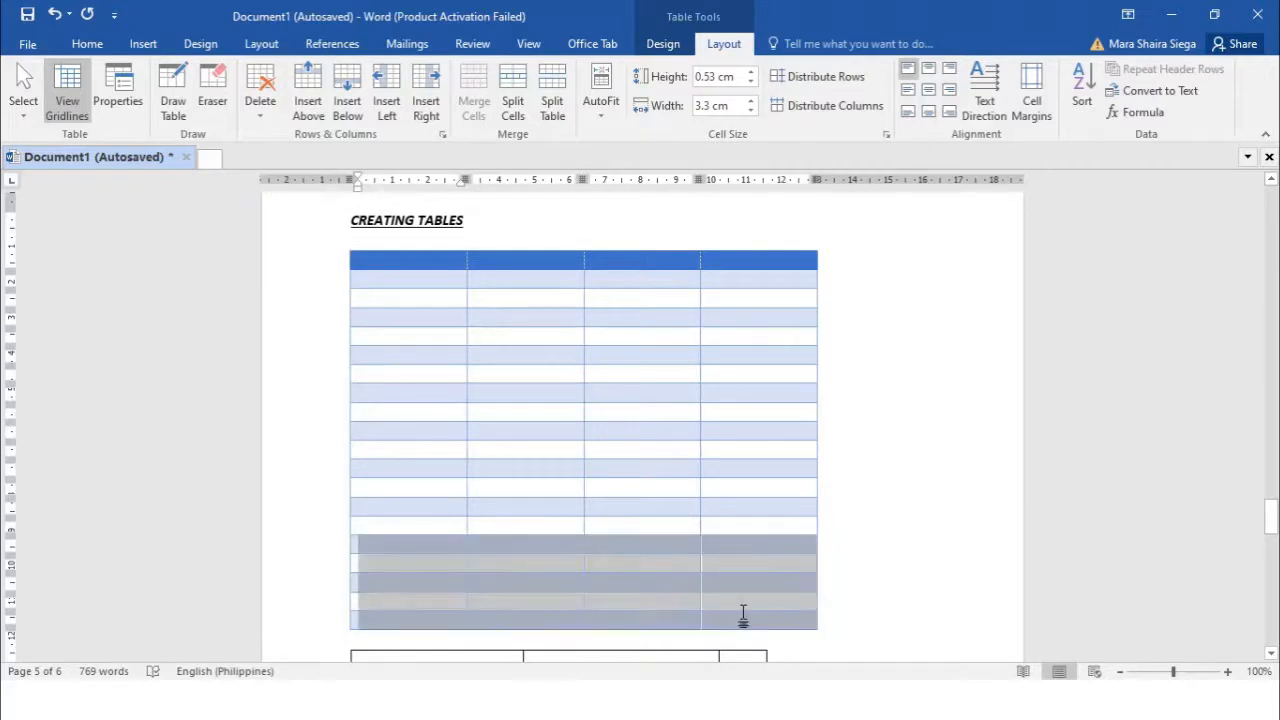
{"action": "left_click", "coordinate": [259, 112]}
{"action": "left_click", "coordinate": [301, 181]}
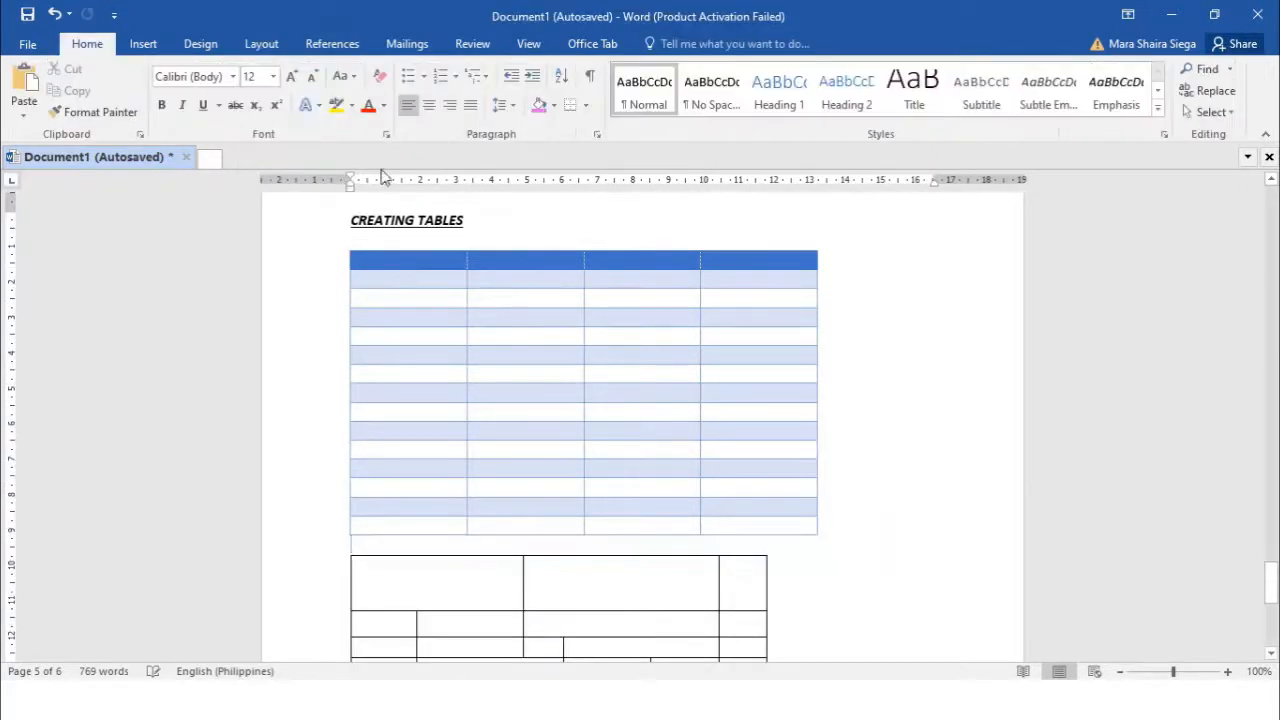
{"action": "left_click", "coordinate": [551, 360]}
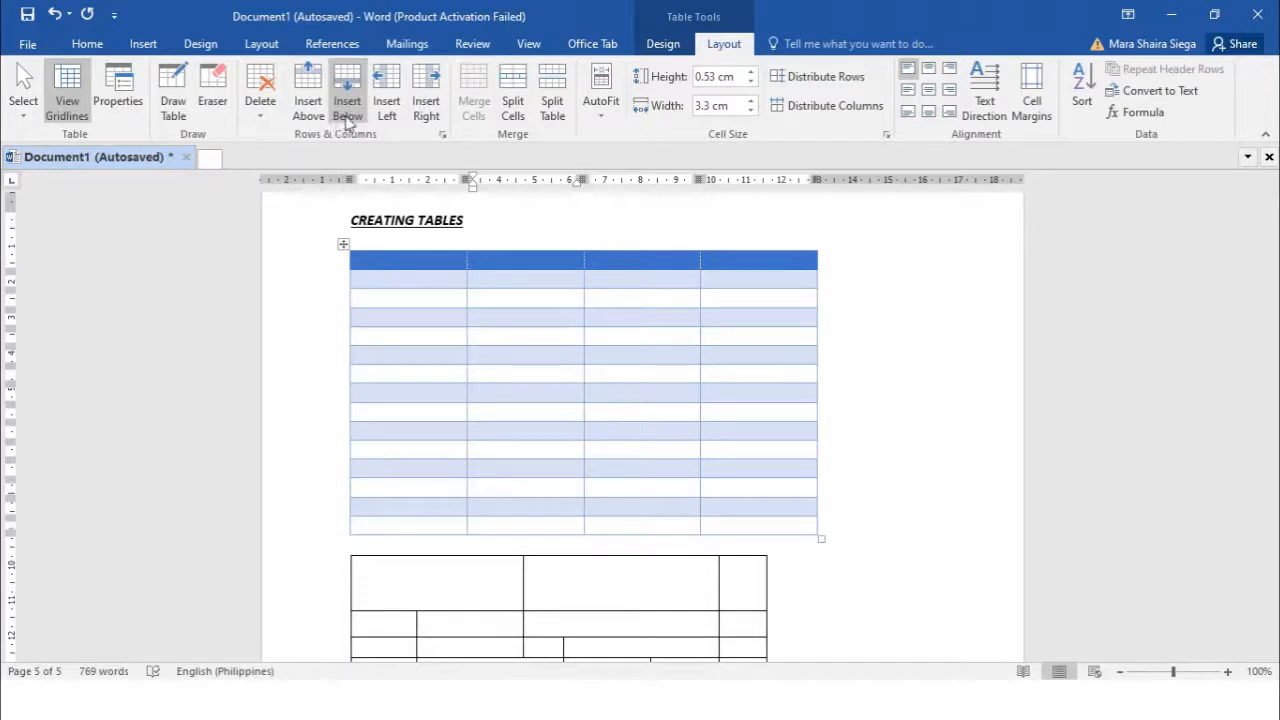
Insert four new rows in the middle of the table
{"action": "left_click", "coordinate": [309, 108]}
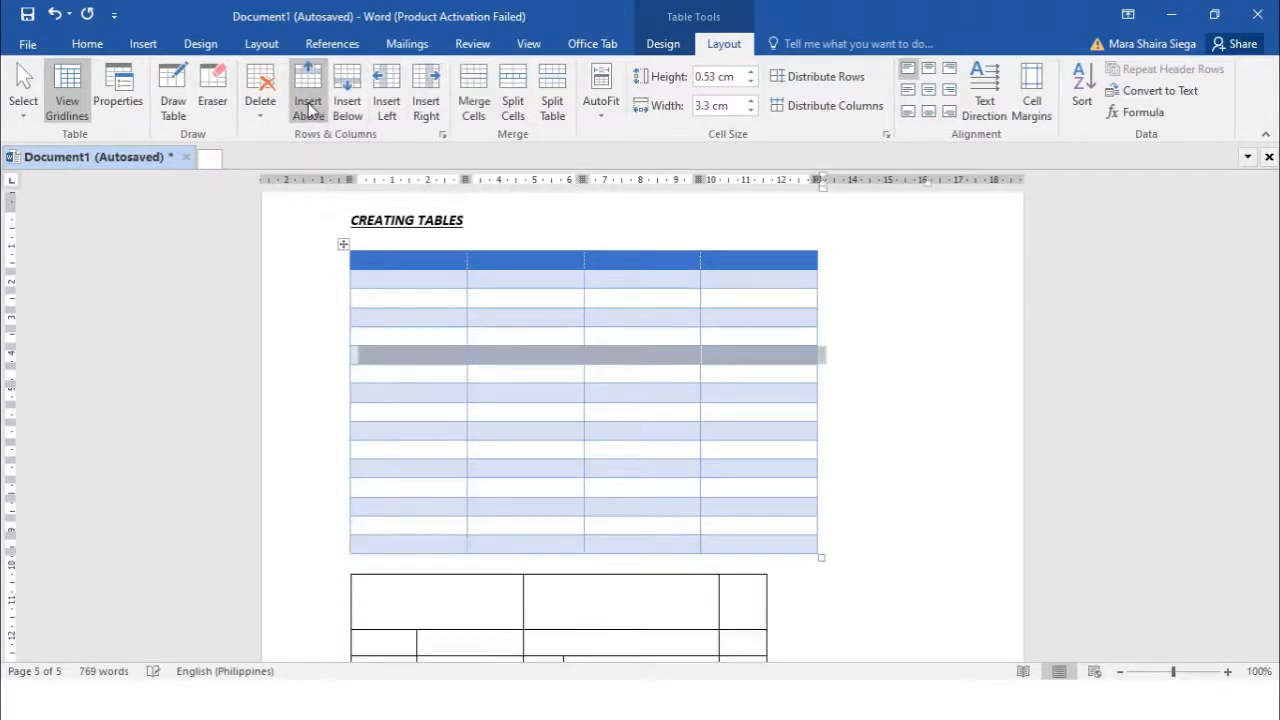
{"action": "left_click", "coordinate": [361, 110]}
{"action": "left_click", "coordinate": [319, 95]}
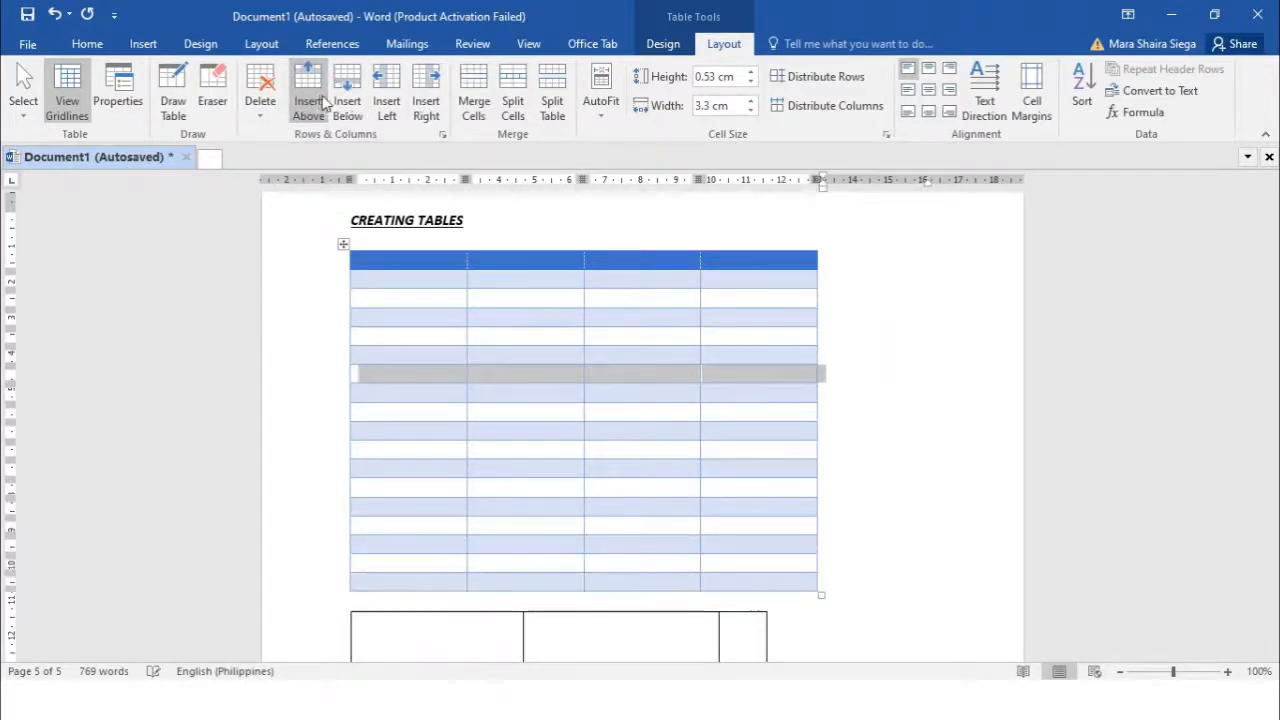
{"action": "left_click", "coordinate": [347, 103]}
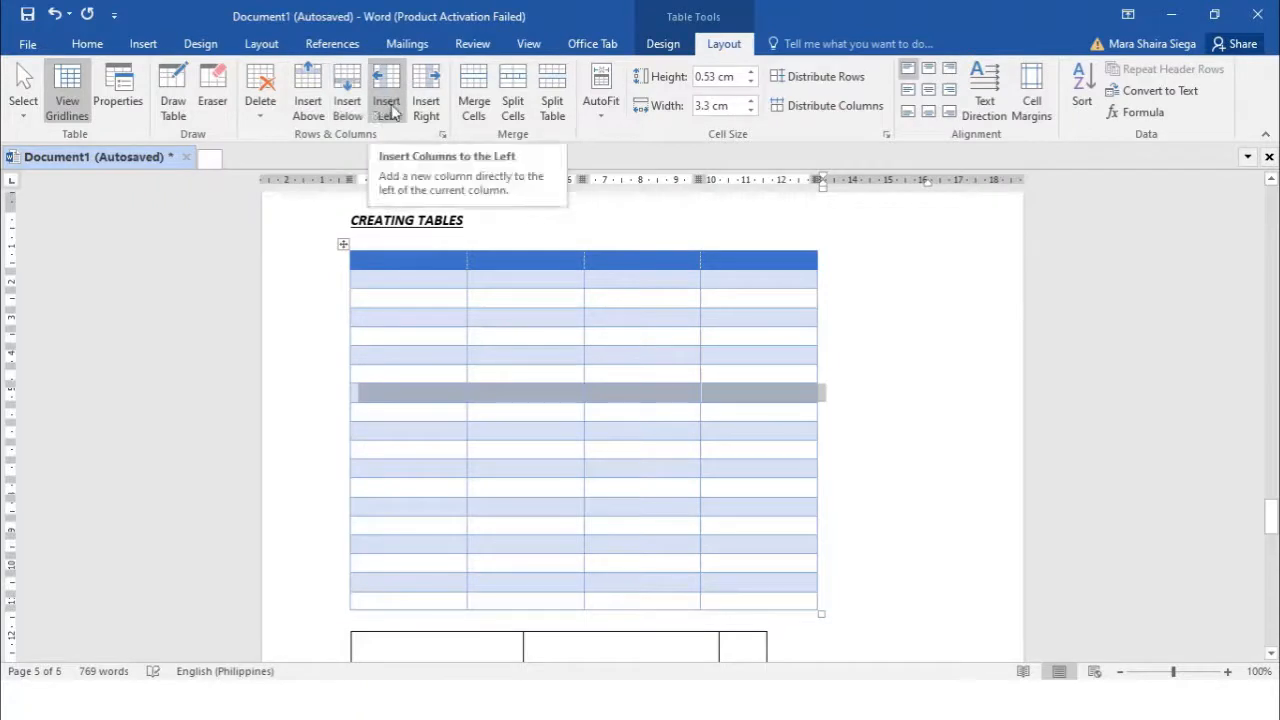
Insert a new column to the left, making the table five columns wide
{"action": "left_click", "coordinate": [677, 352]}
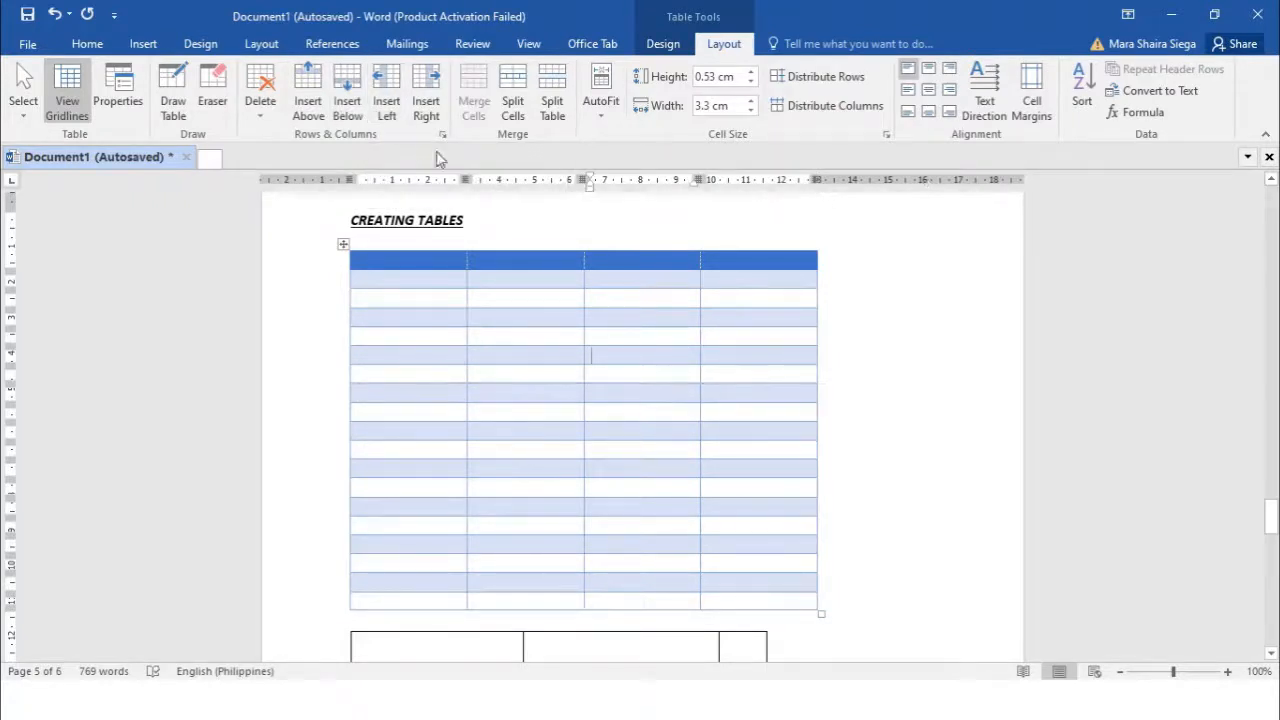
{"action": "left_click", "coordinate": [386, 103]}
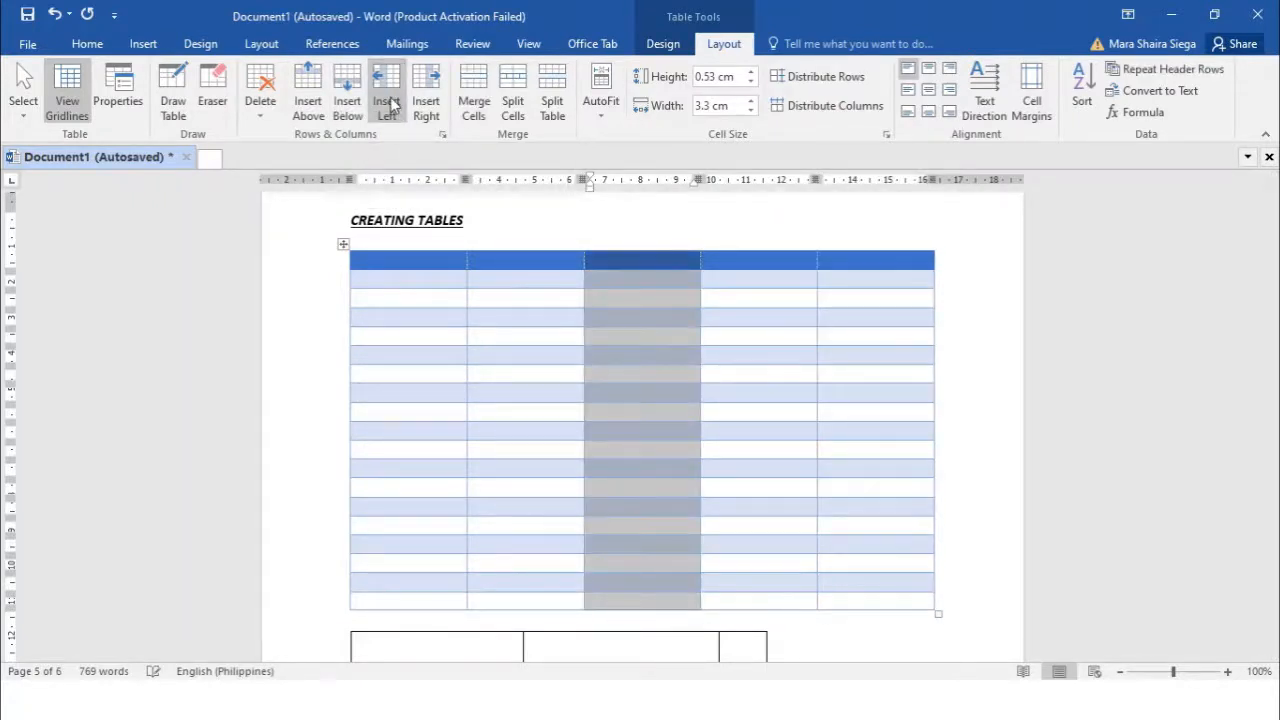
{"action": "left_click", "coordinate": [787, 421]}
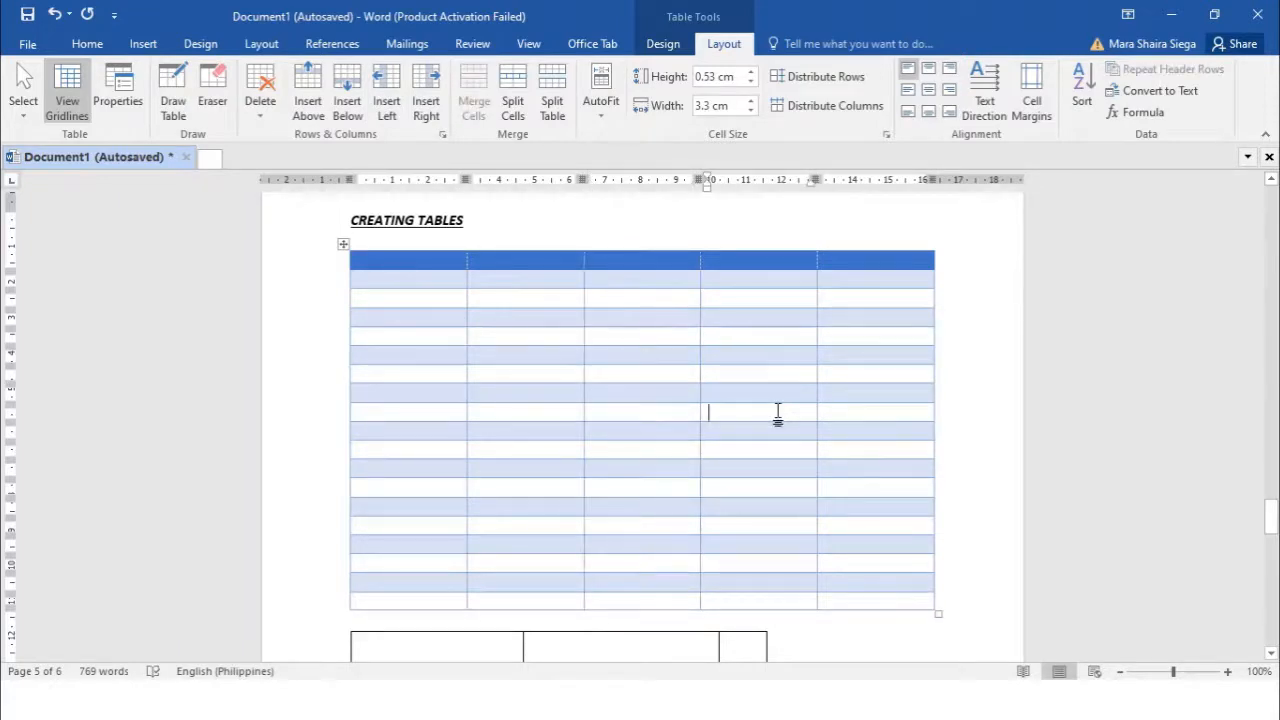
{"action": "left_click", "coordinate": [482, 354]}
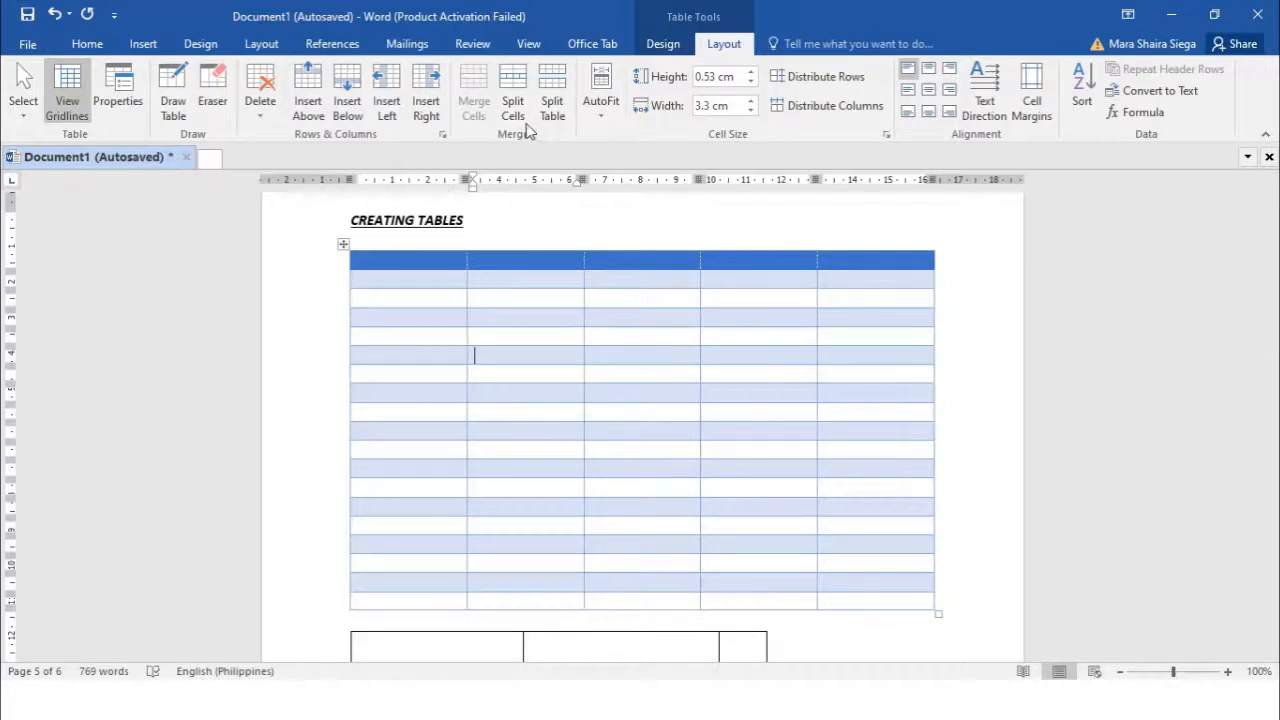
Merge all of row 3 into a single cell and open Split Cells
{"action": "left_click", "coordinate": [453, 305]}
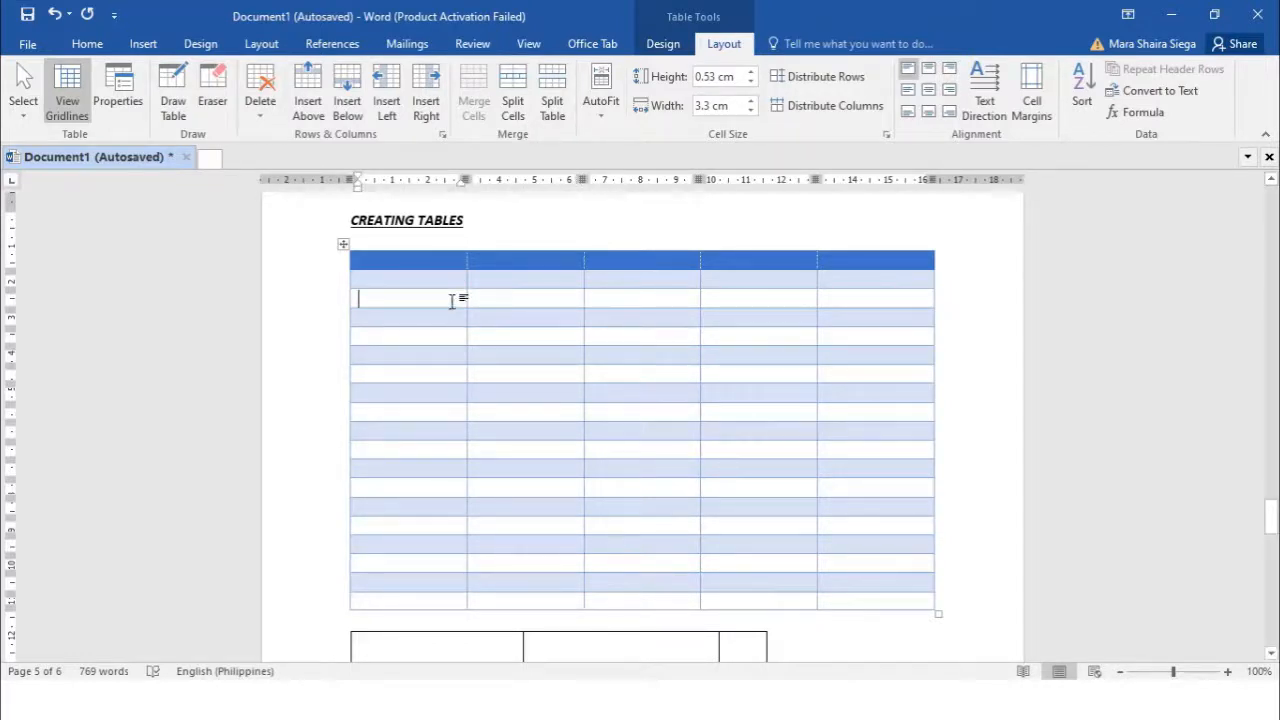
{"action": "left_click_drag", "start_coordinate": [453, 300], "coordinate": [494, 306]}
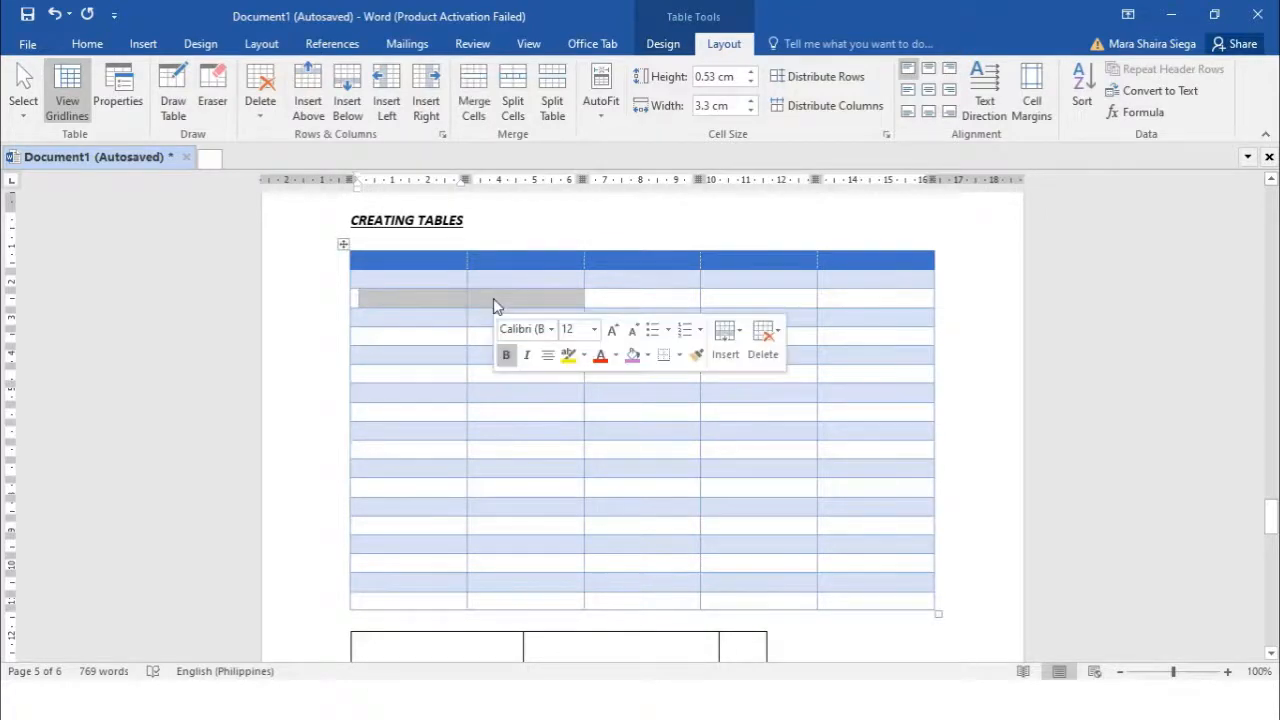
{"action": "left_click", "coordinate": [474, 106]}
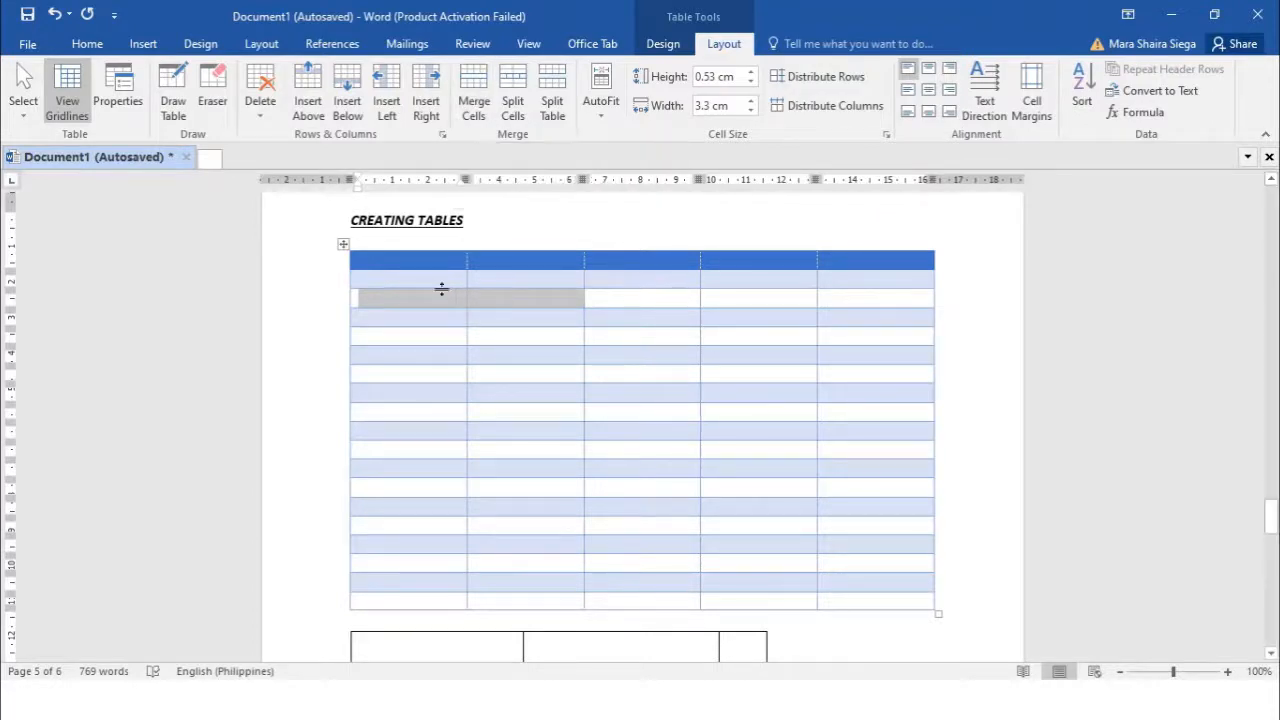
{"action": "left_click_drag", "start_coordinate": [437, 292], "coordinate": [877, 297]}
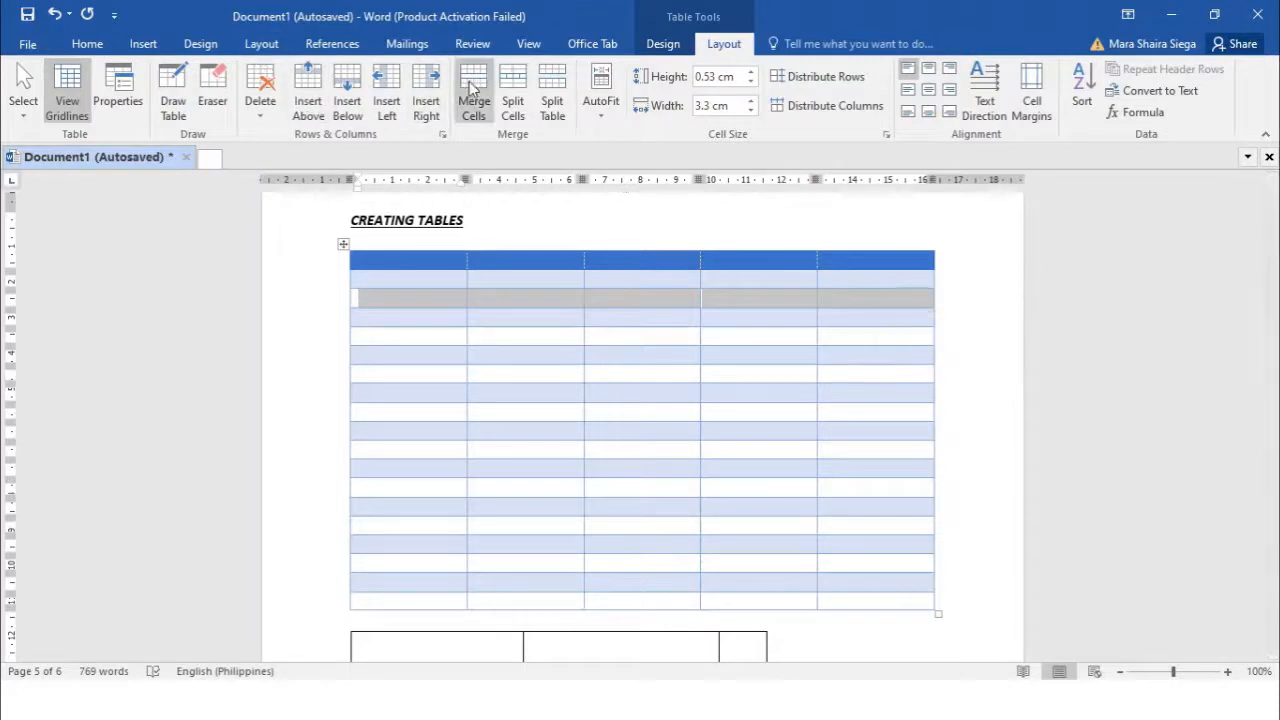
{"action": "left_click", "coordinate": [473, 92]}
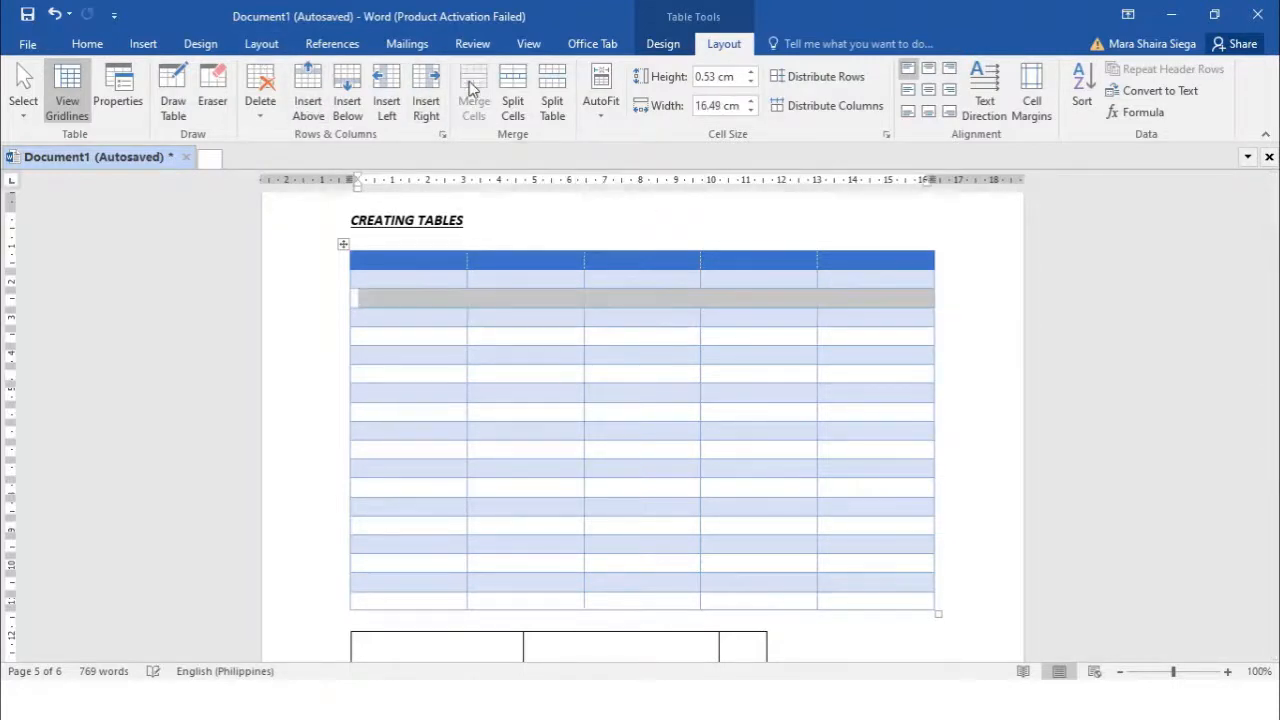
{"action": "left_click", "coordinate": [551, 362]}
{"action": "left_click", "coordinate": [563, 301]}
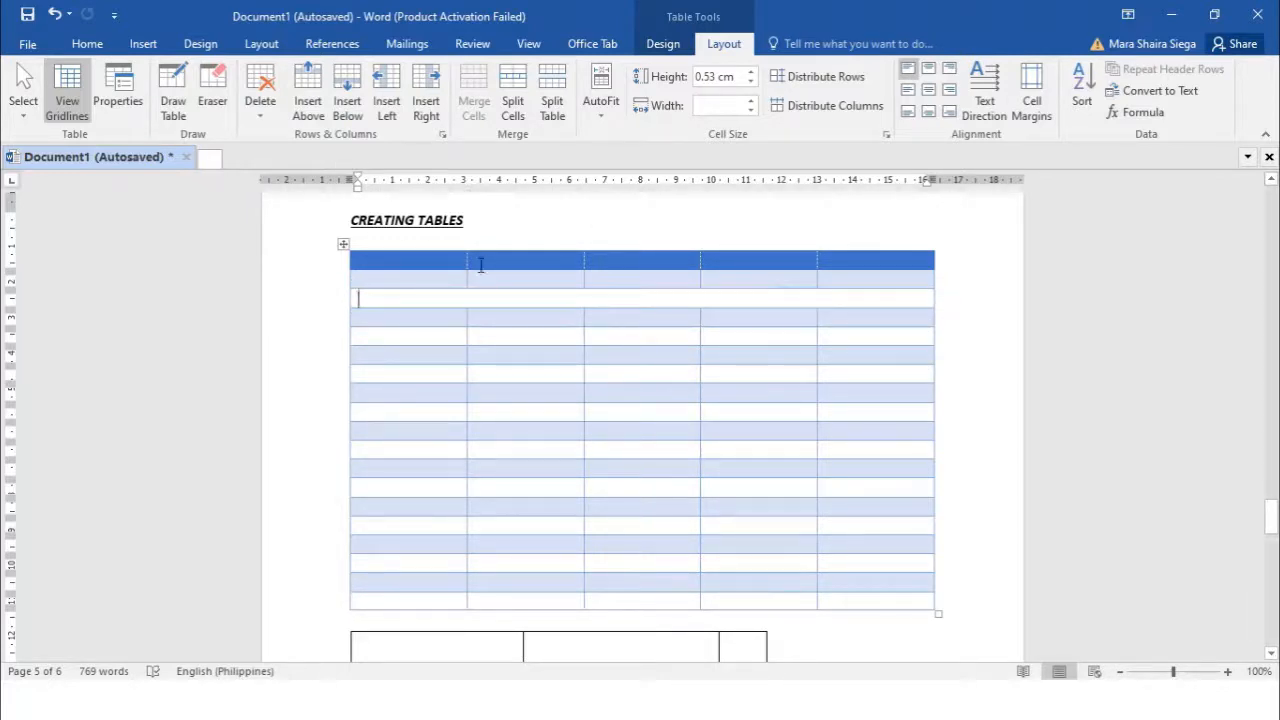
{"action": "left_click", "coordinate": [512, 106]}
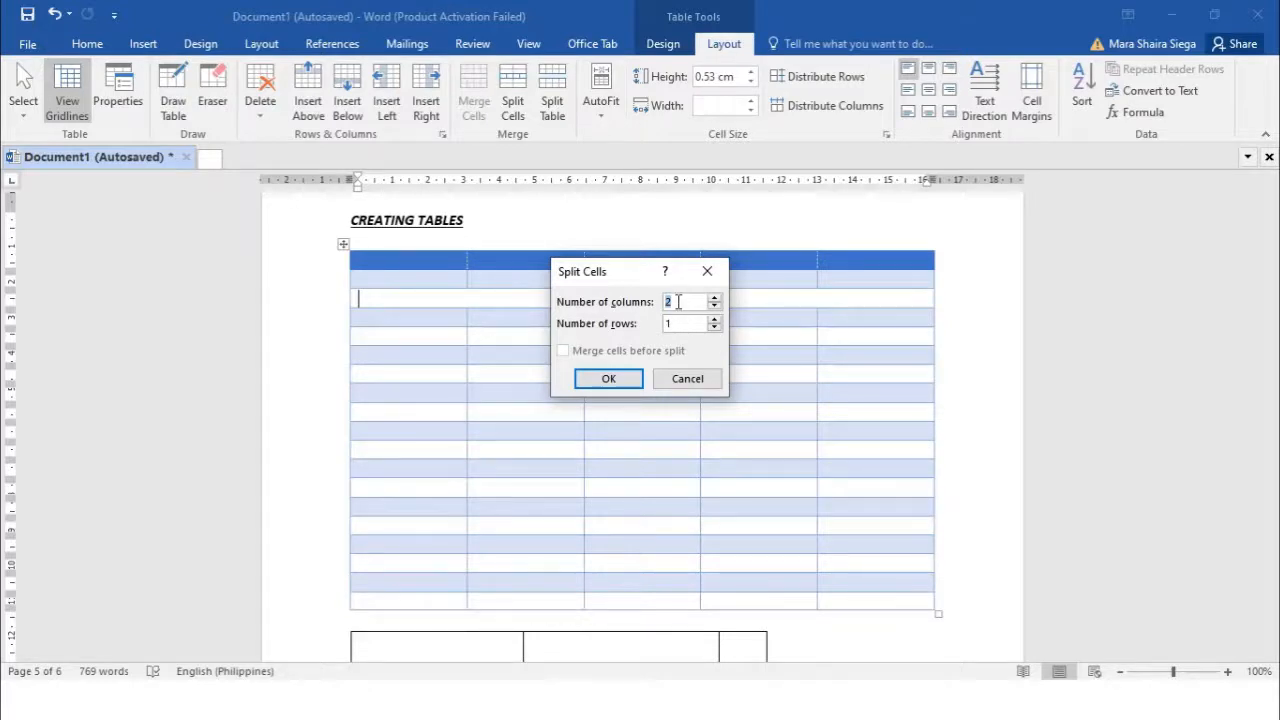
Split the merged third row into 2 columns and 1 row
{"action": "left_click", "coordinate": [627, 377]}
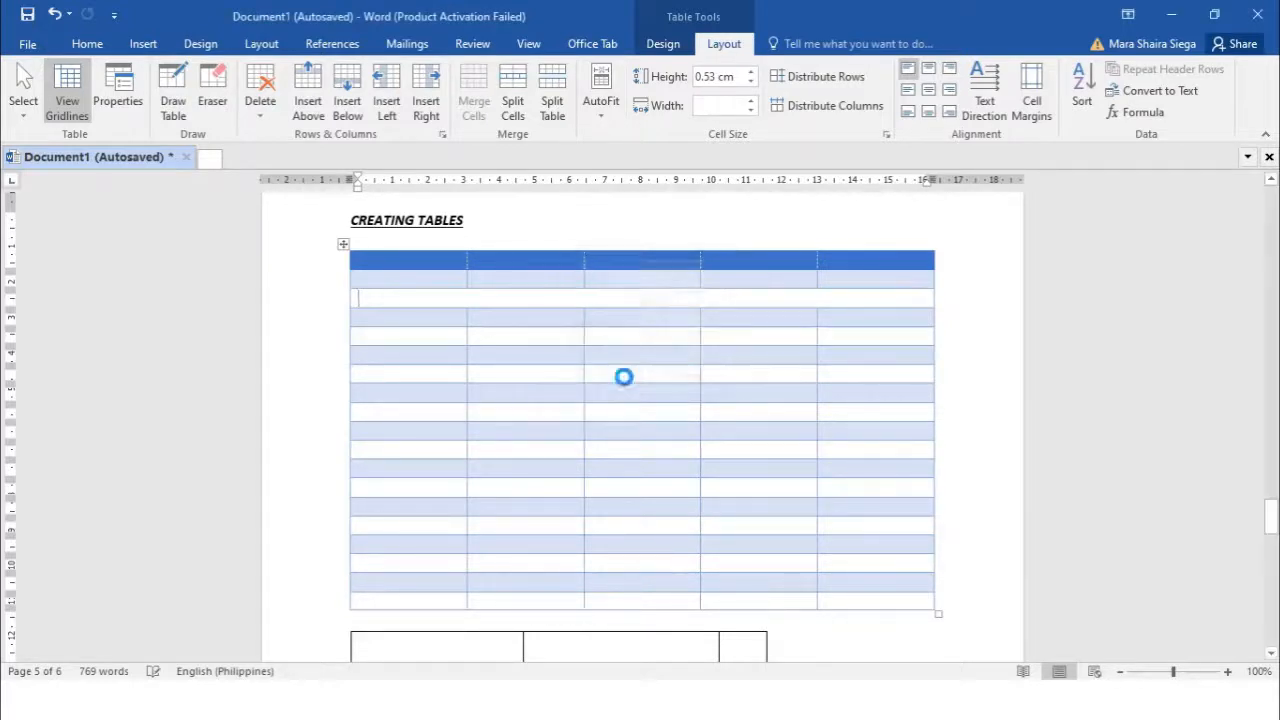
{"action": "left_click", "coordinate": [623, 336]}
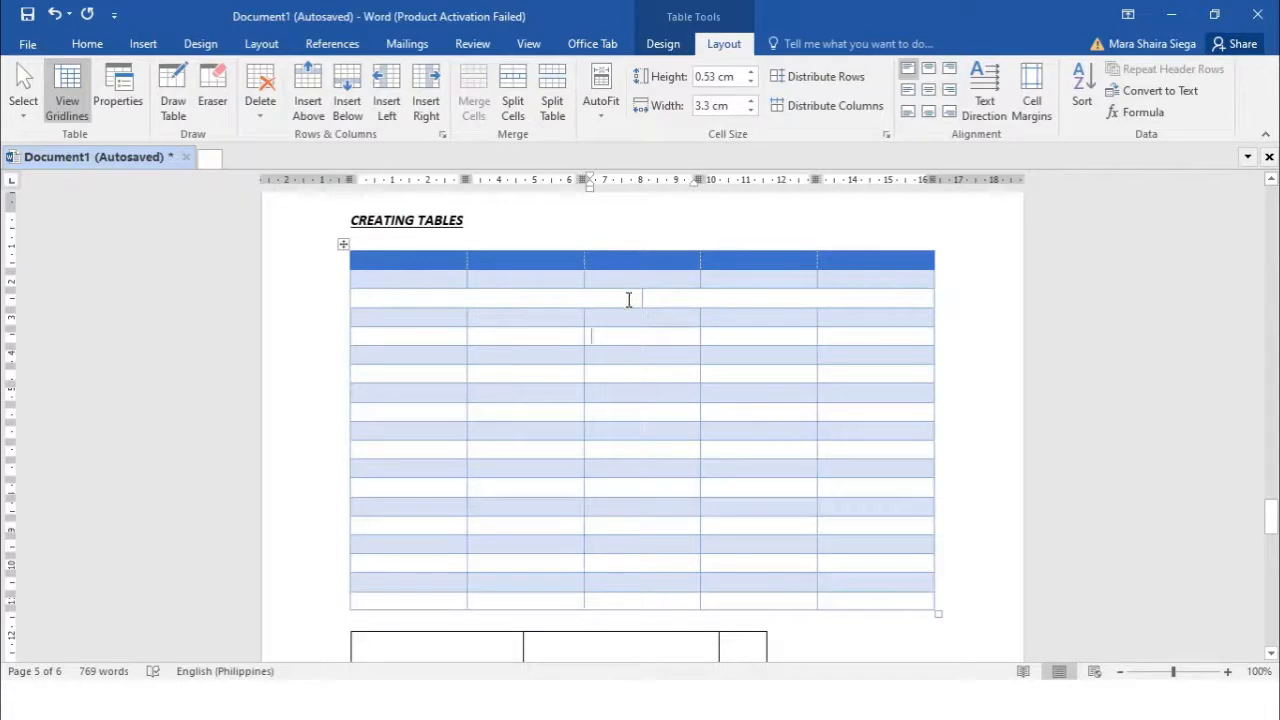
{"action": "left_click", "coordinate": [628, 300]}
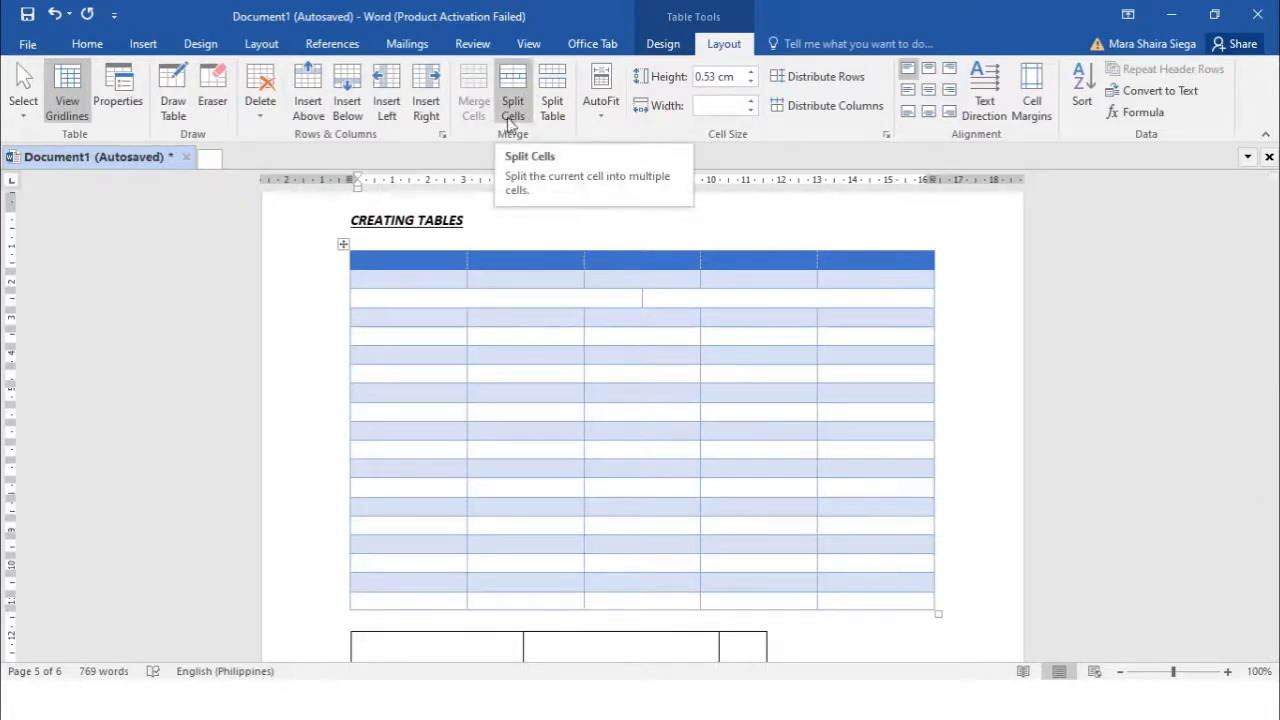
{"action": "left_click", "coordinate": [451, 408]}
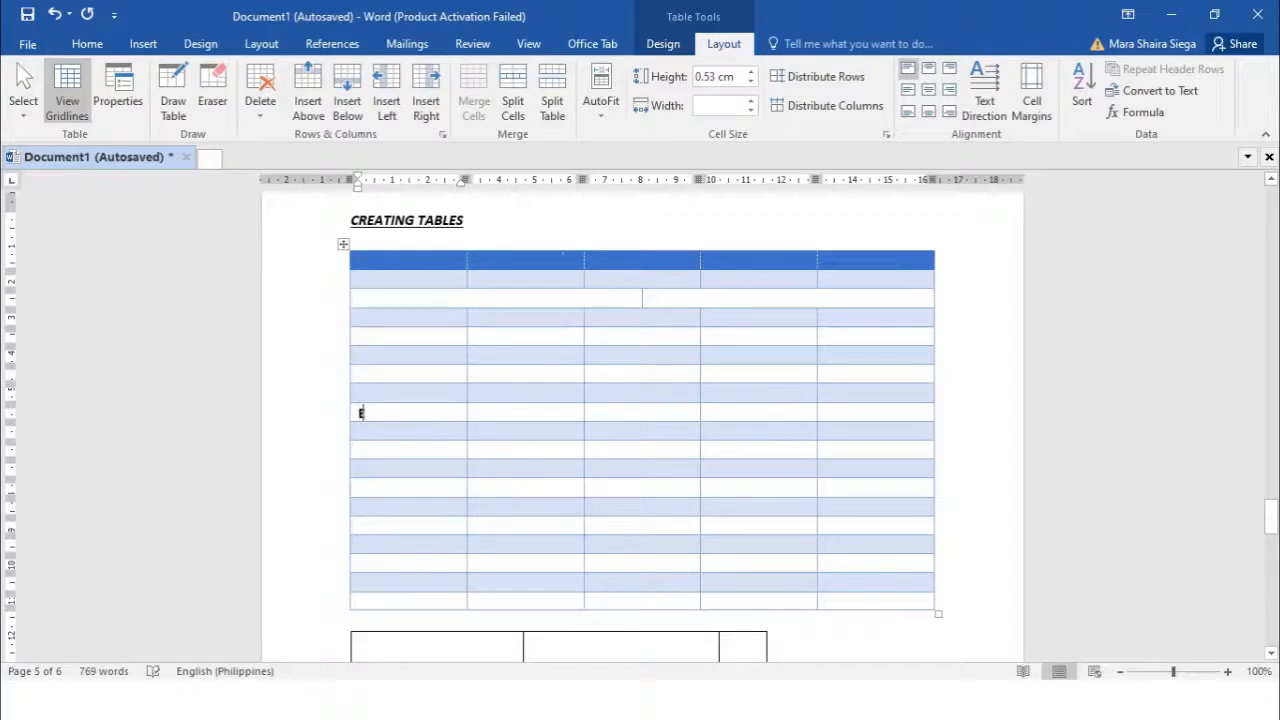
Label rows END and NEXT and split the table, then undo both
{"action": "type", "text": "ND"}
{"action": "left_click", "coordinate": [395, 428]}
{"action": "type", "text": "NEXT"}
{"action": "left_click", "coordinate": [349, 414]}
{"action": "left_click", "coordinate": [359, 413]}
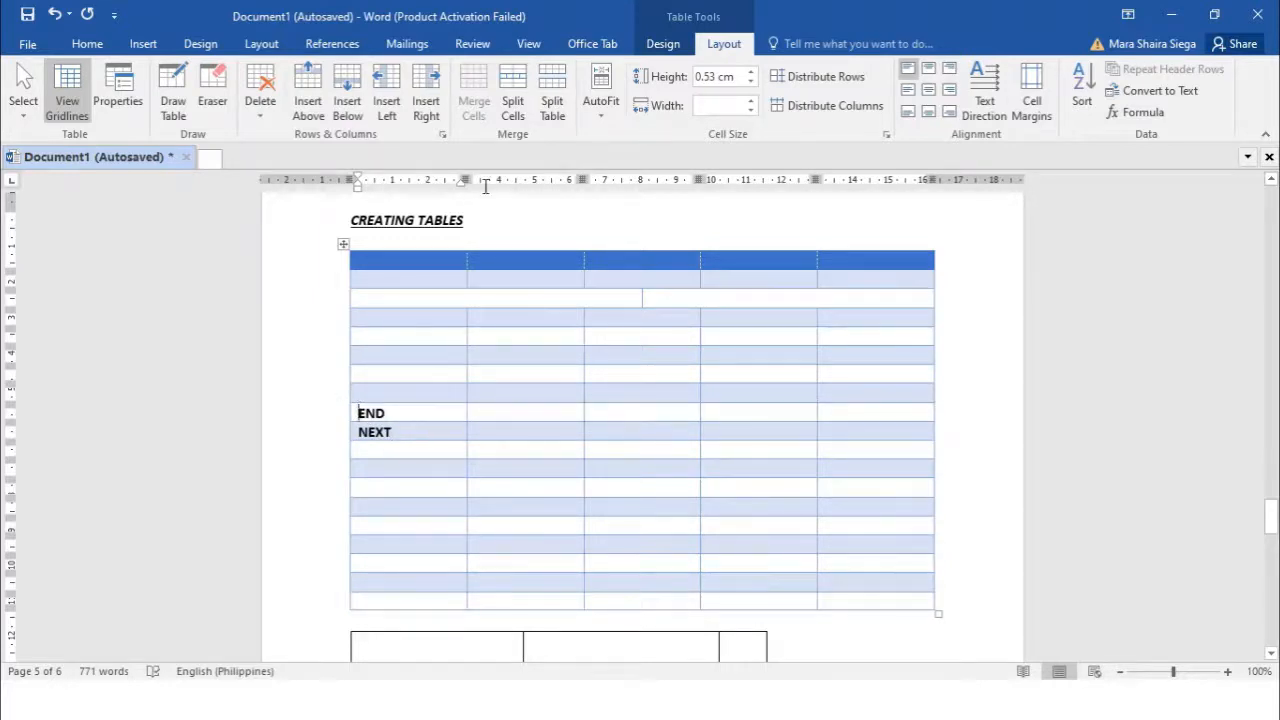
{"action": "left_click", "coordinate": [551, 96]}
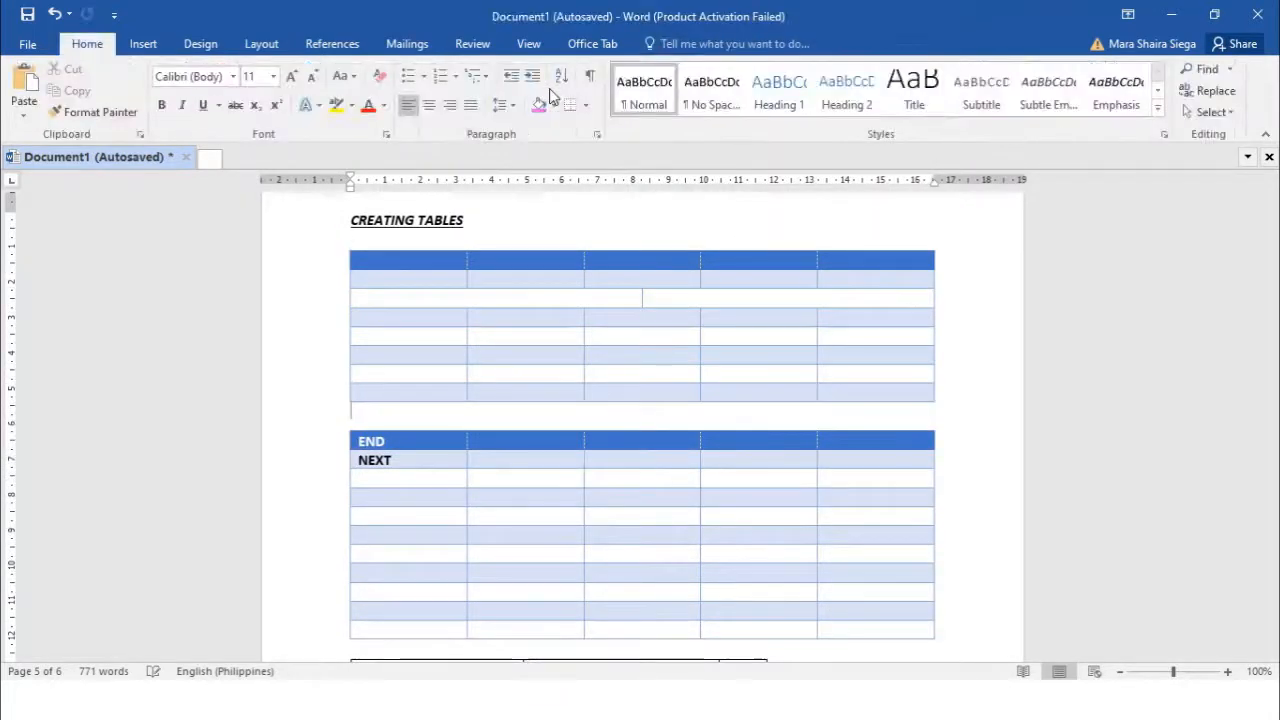
{"action": "key", "text": "ctrl+z"}
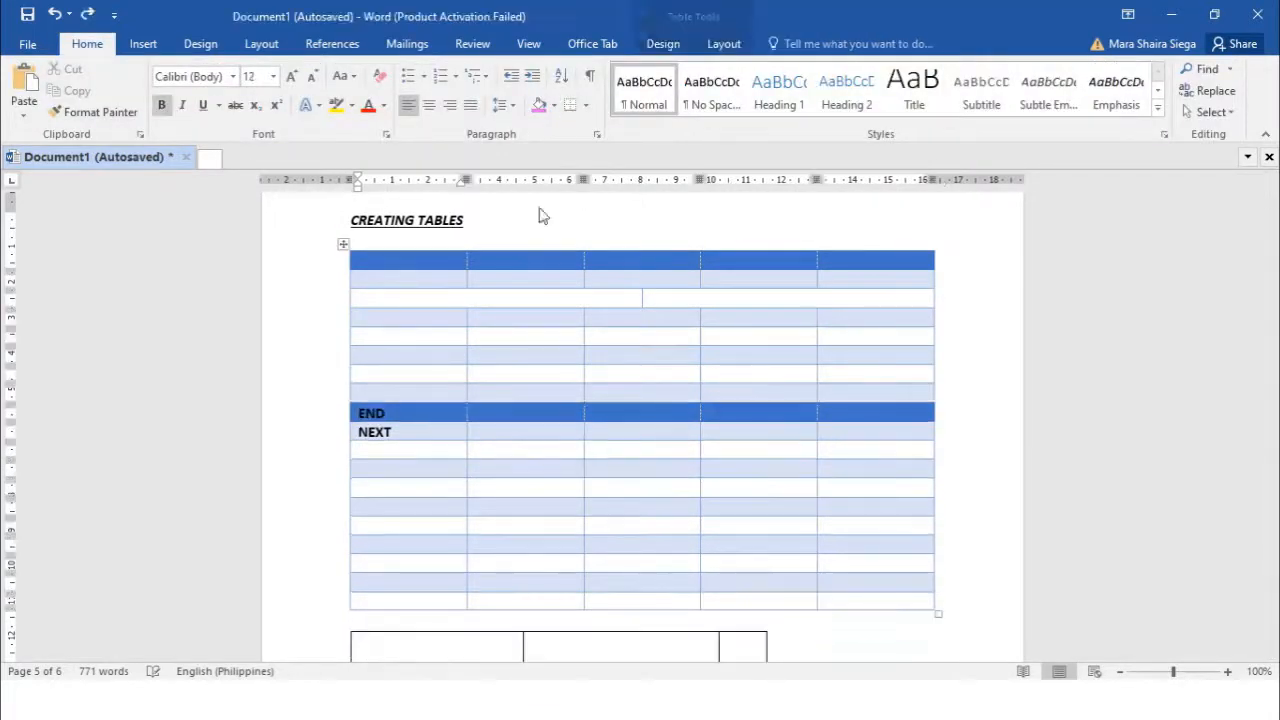
{"action": "key", "text": "ctrl+z"}
{"action": "key", "text": "ctrl+z"}
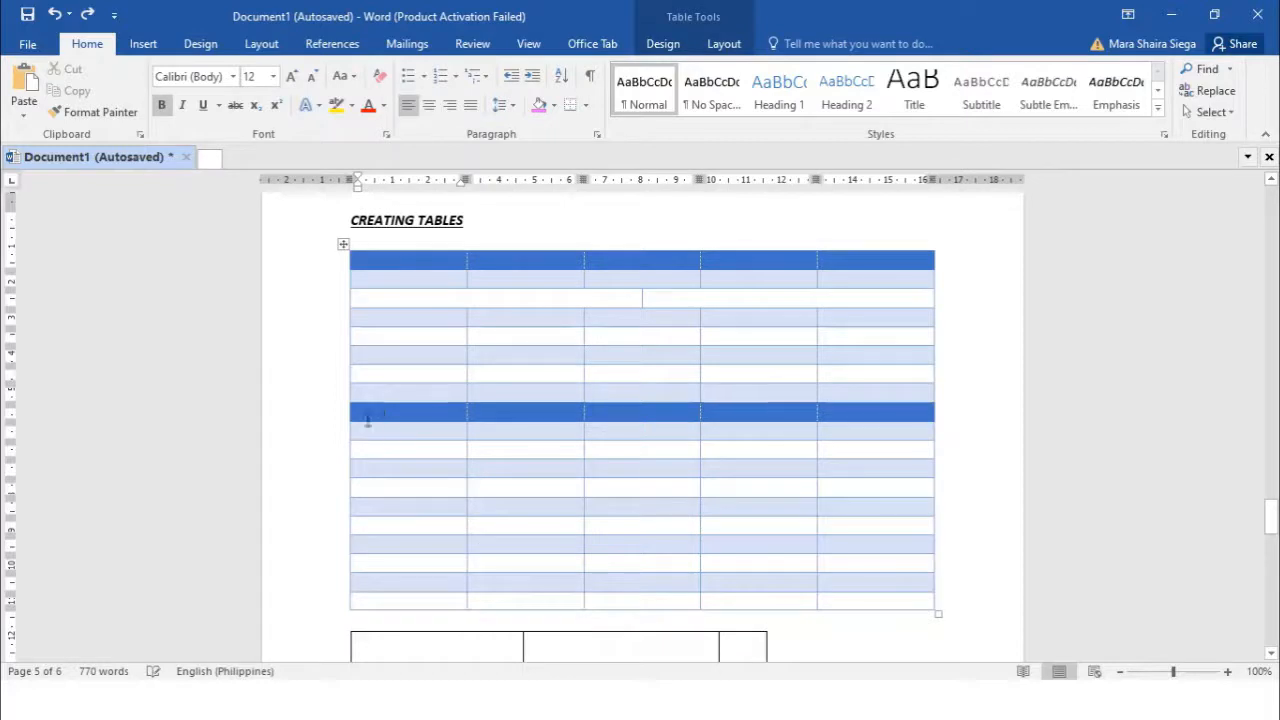
Retype END and NEXT in the first cells and split the table at NEXT
{"action": "left_click", "coordinate": [371, 428]}
{"action": "left_click", "coordinate": [366, 394]}
{"action": "type", "text": "eND"}
{"action": "left_click", "coordinate": [387, 415]}
{"action": "type", "text": "NEXT"}
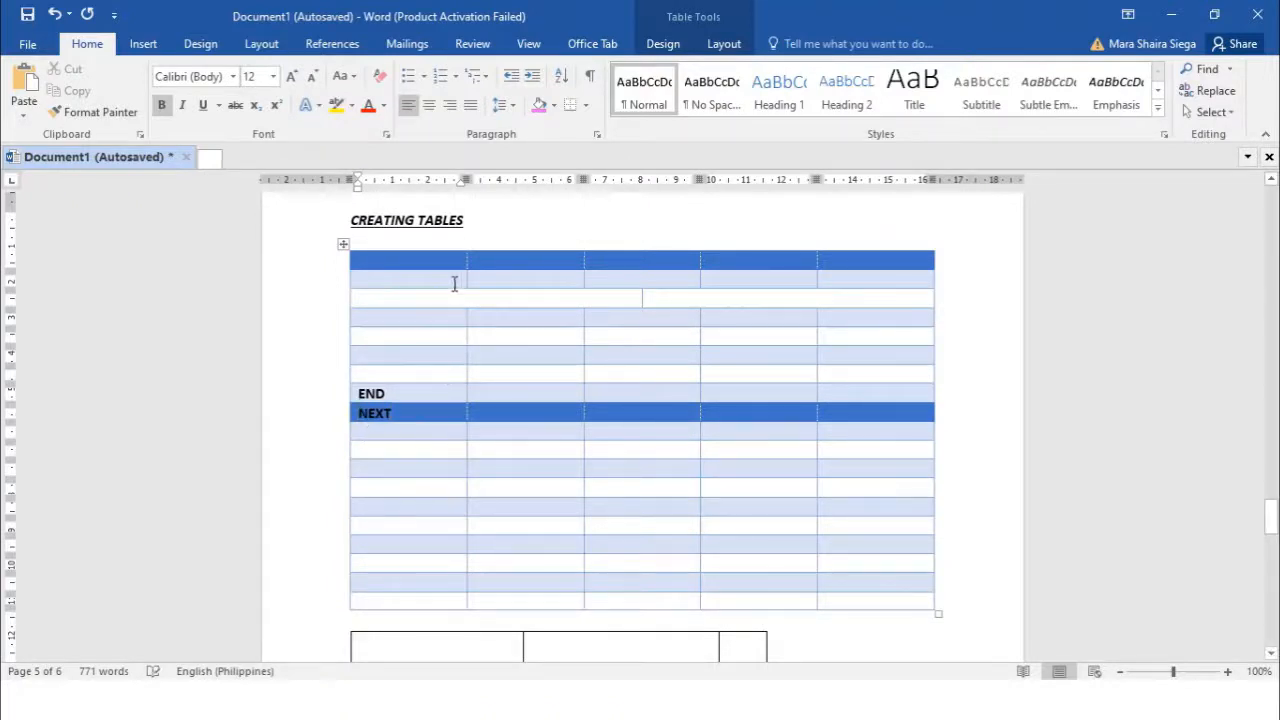
{"action": "left_click", "coordinate": [716, 50]}
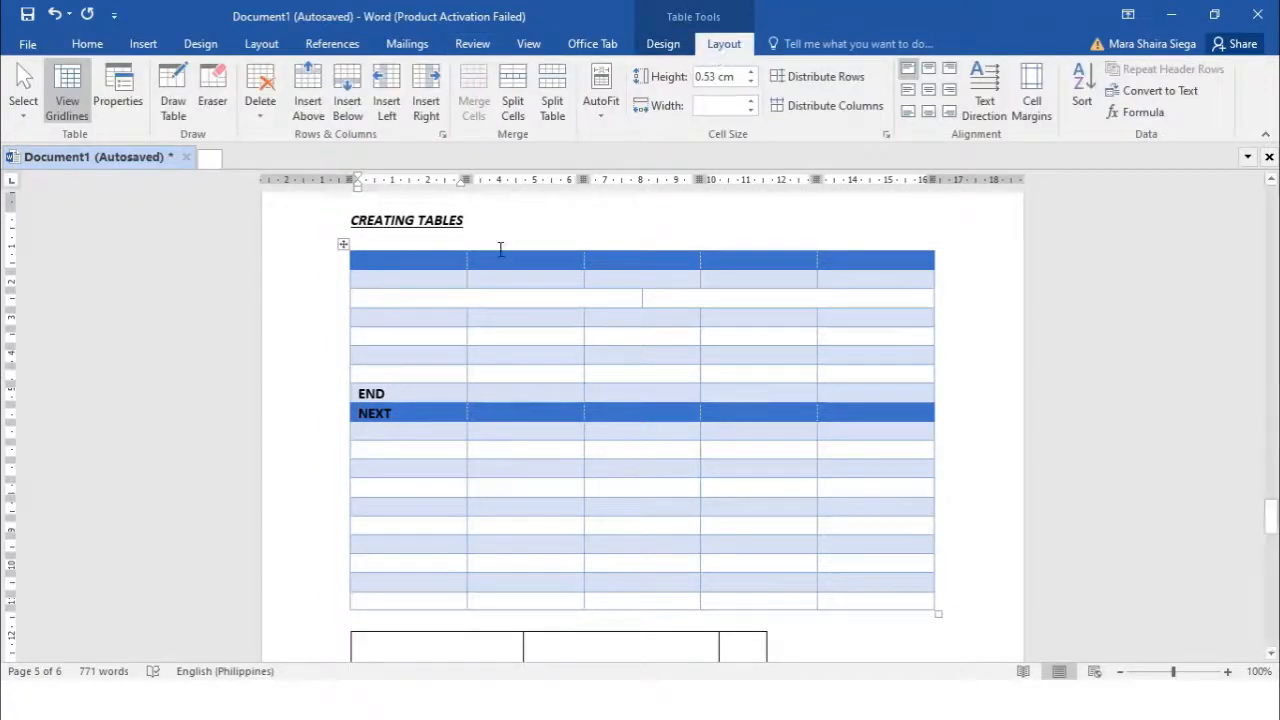
{"action": "left_click", "coordinate": [552, 97]}
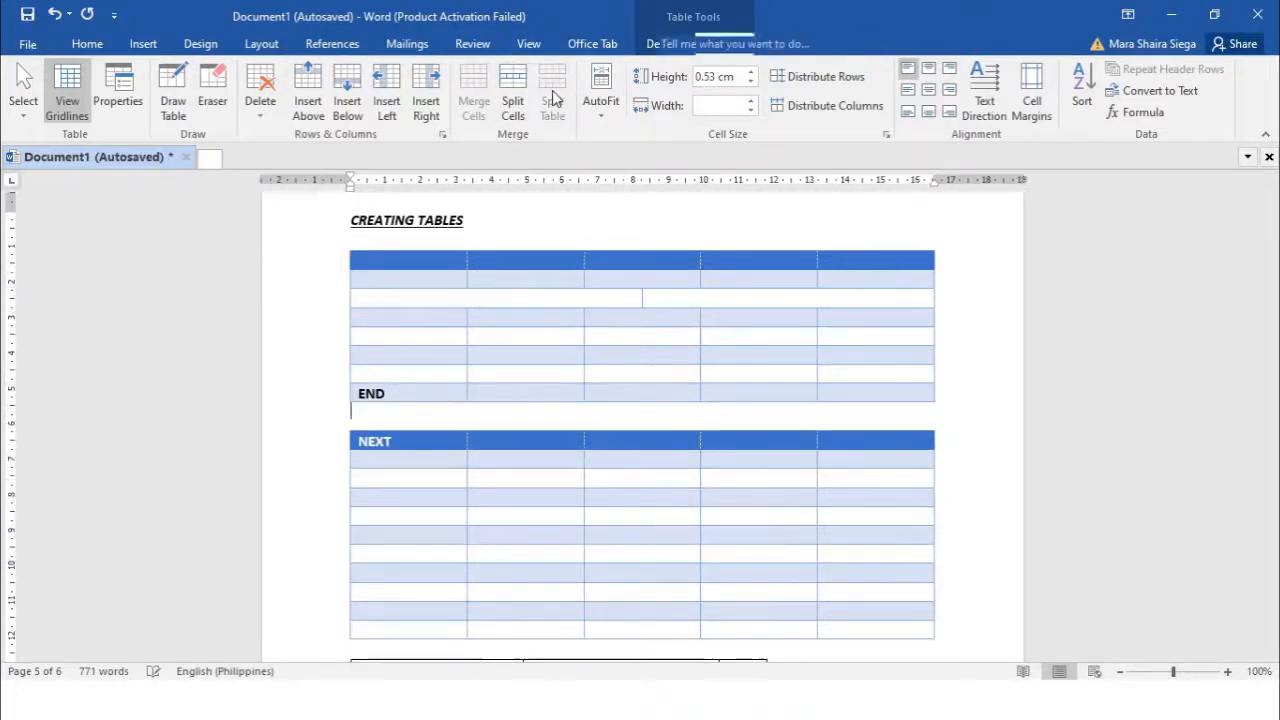
{"action": "left_click", "coordinate": [398, 463]}
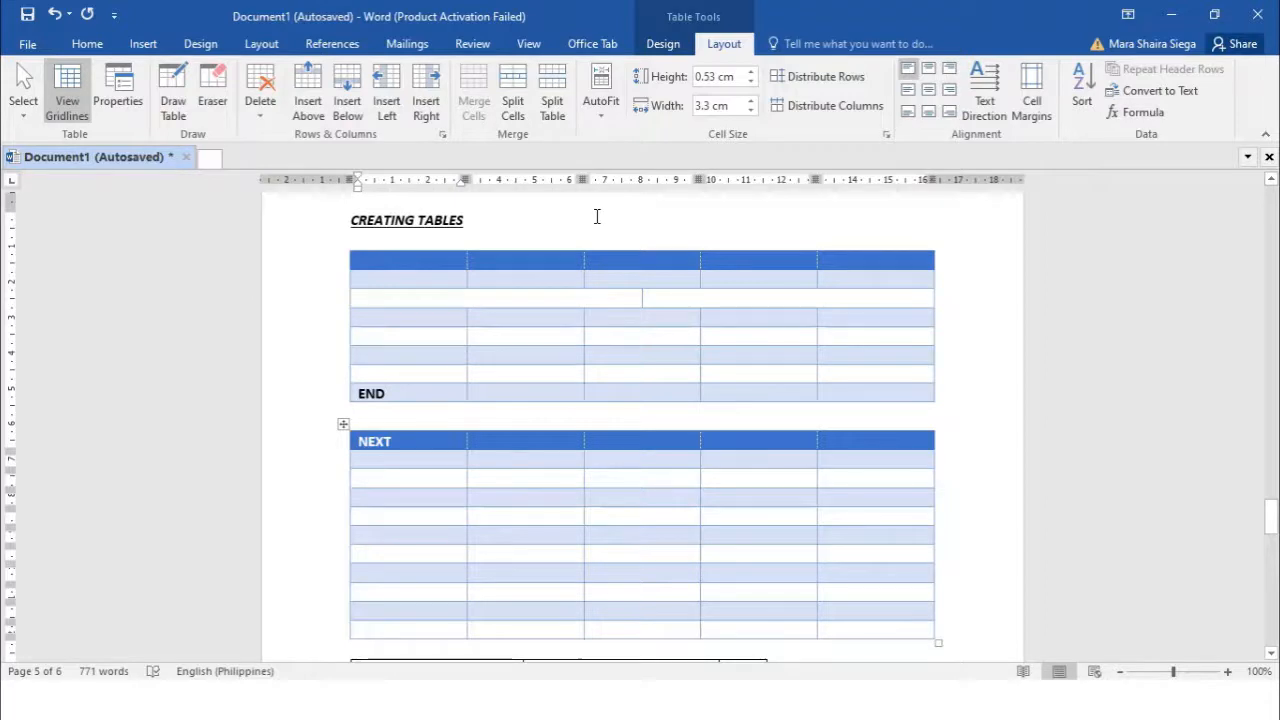
Make the upper table's fifth row 1.5 cm tall
{"action": "left_click", "coordinate": [420, 336]}
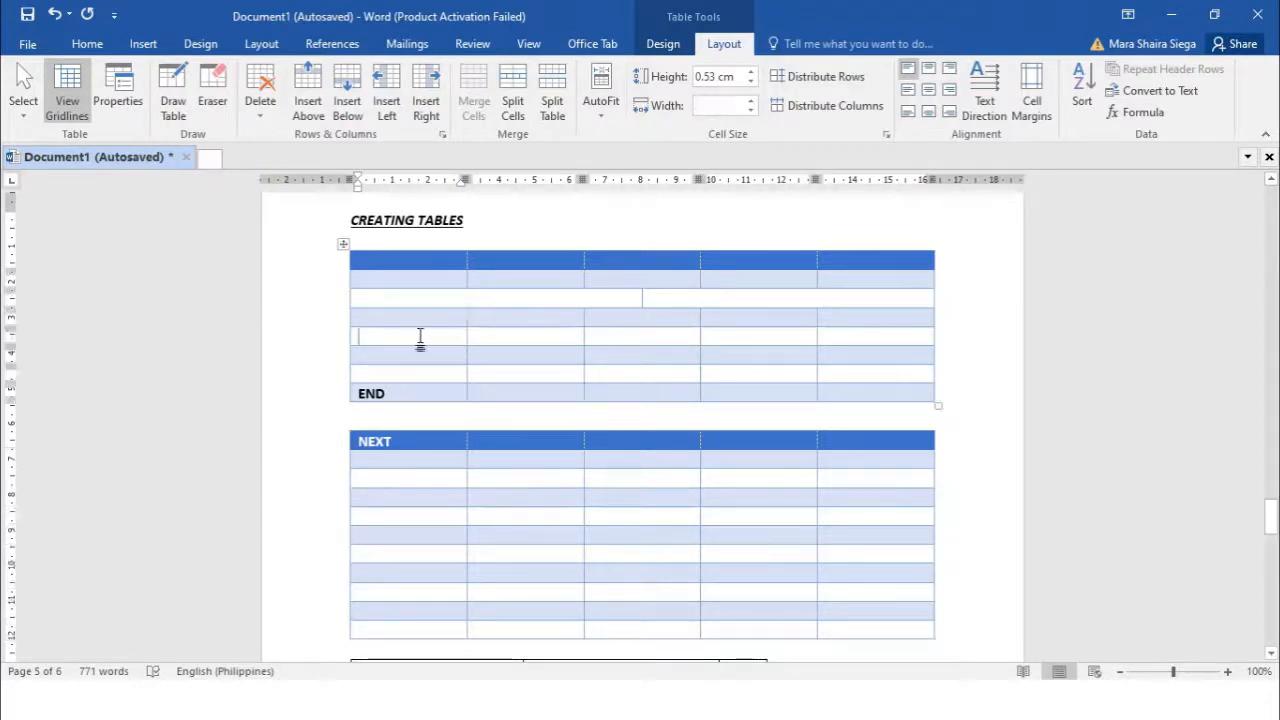
{"action": "left_click", "coordinate": [601, 101]}
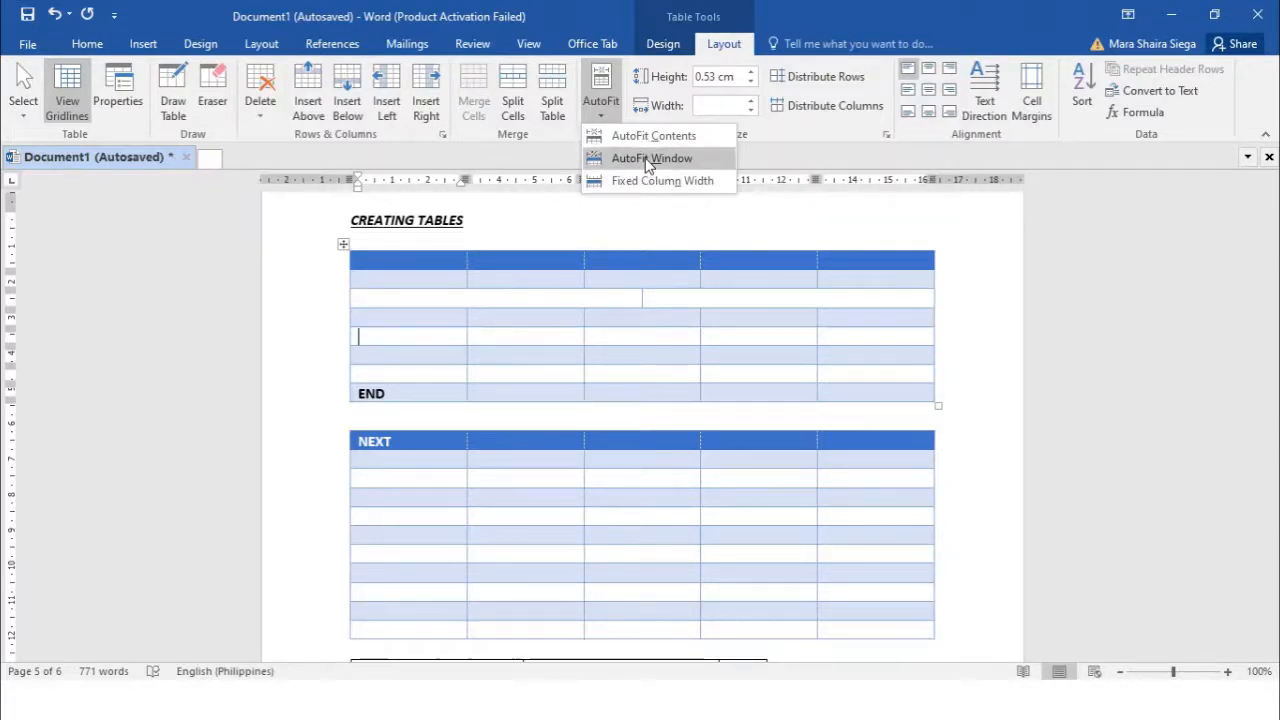
{"action": "left_click", "coordinate": [665, 80]}
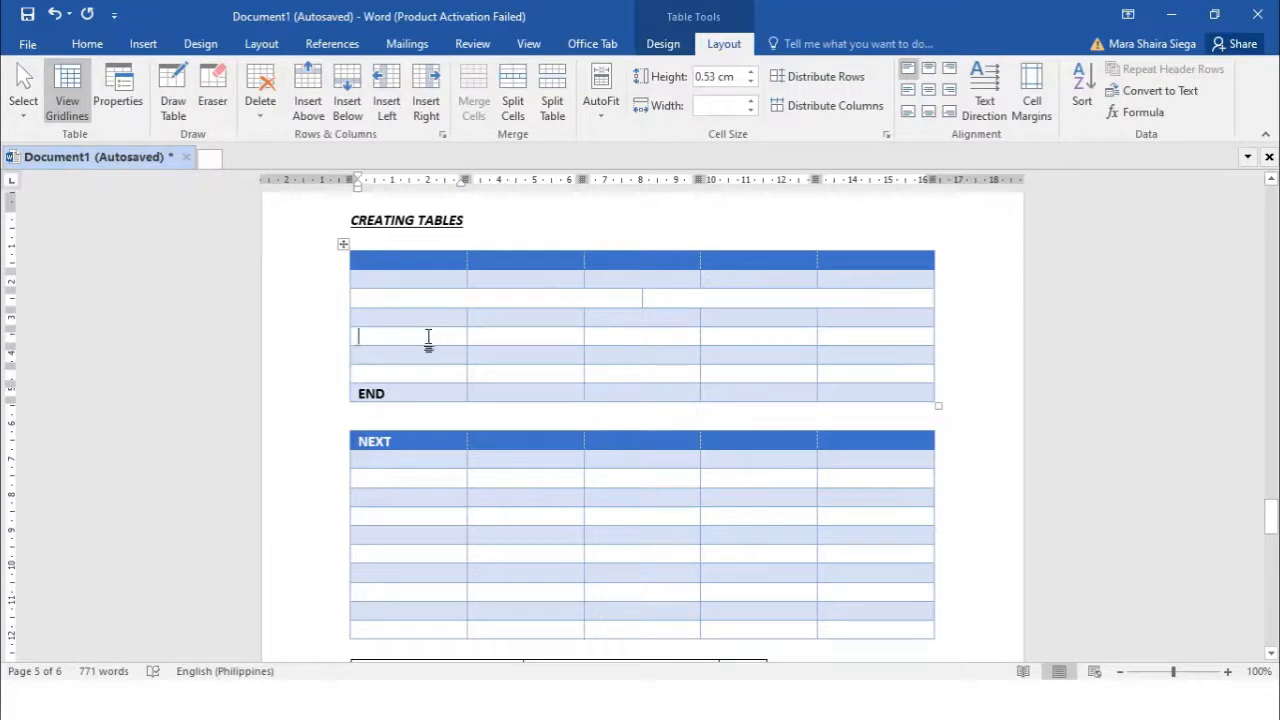
{"action": "left_click_drag", "start_coordinate": [751, 73], "coordinate": [751, 74]}
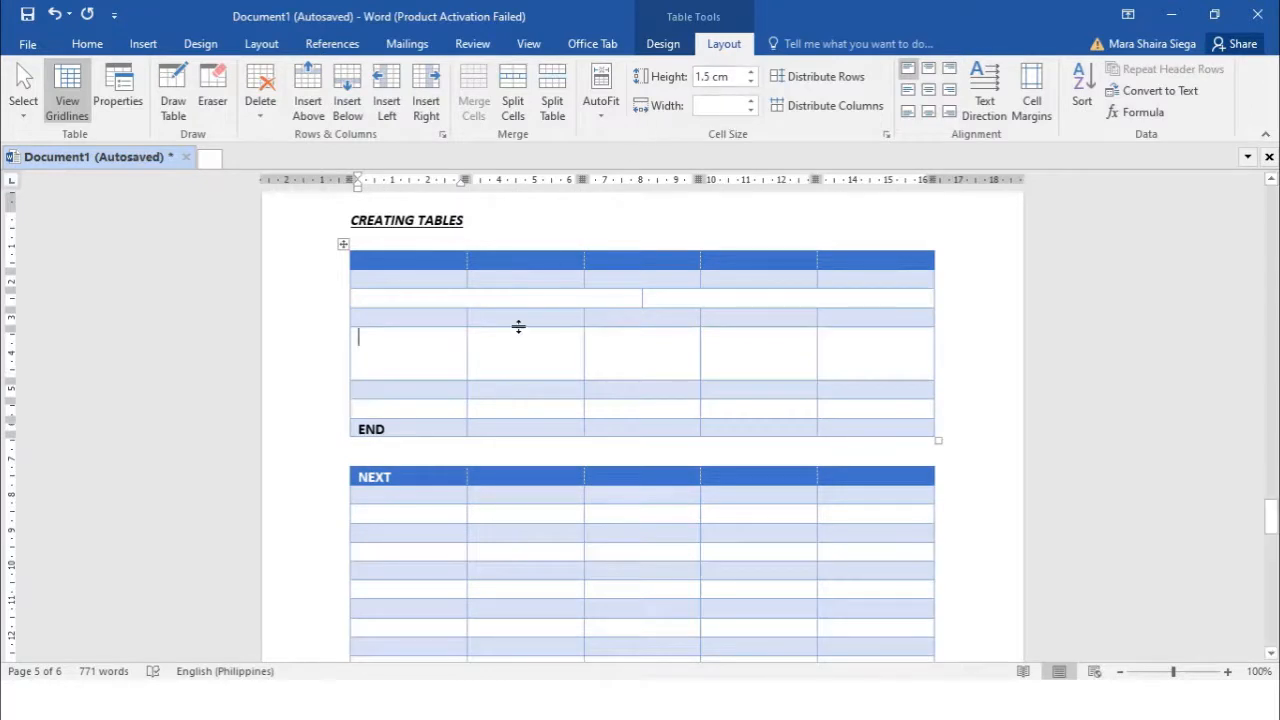
Widen the first column to 4.7 cm, then step it back down to about 3.8 cm
{"action": "left_click", "coordinate": [754, 109]}
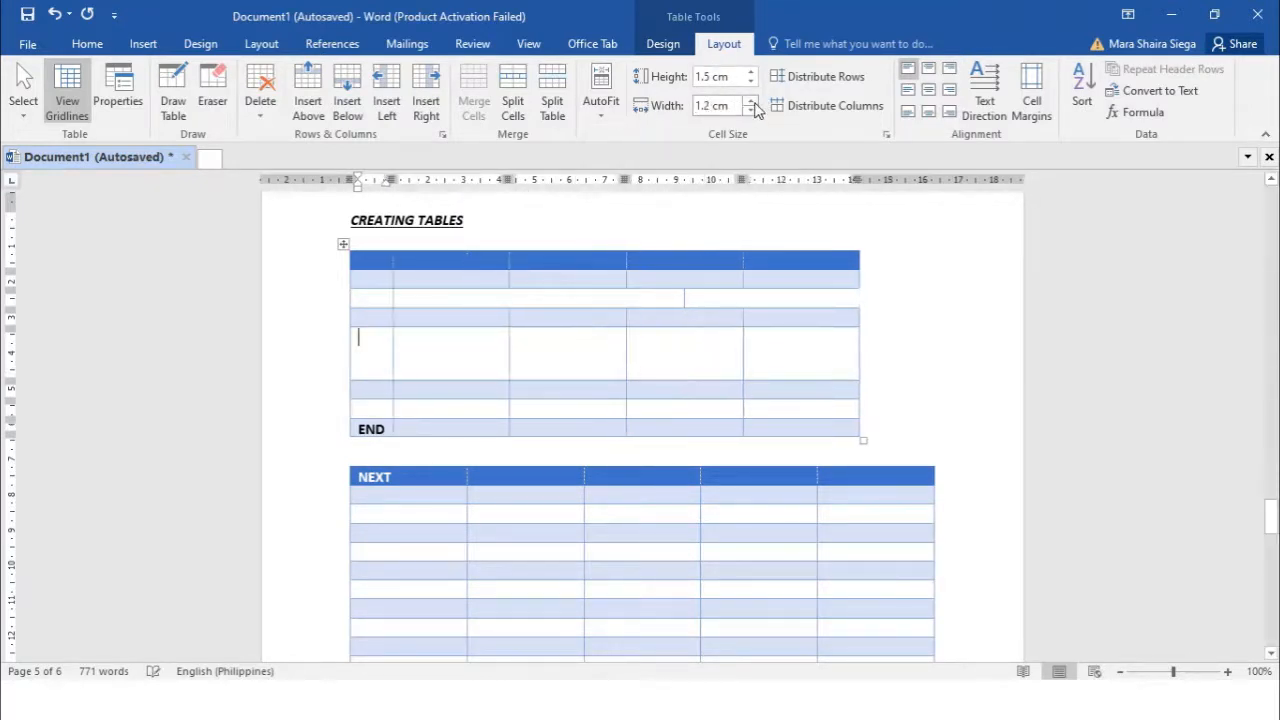
{"action": "left_click", "coordinate": [755, 108]}
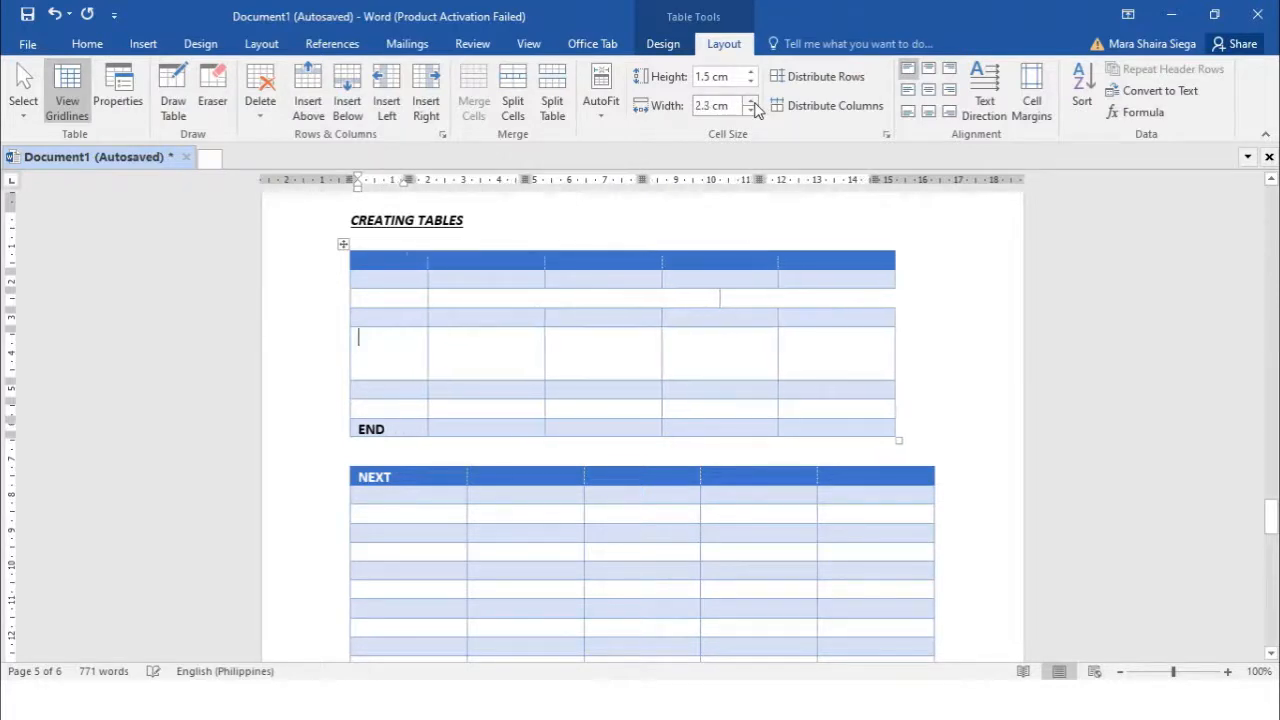
{"action": "left_click", "coordinate": [751, 101]}
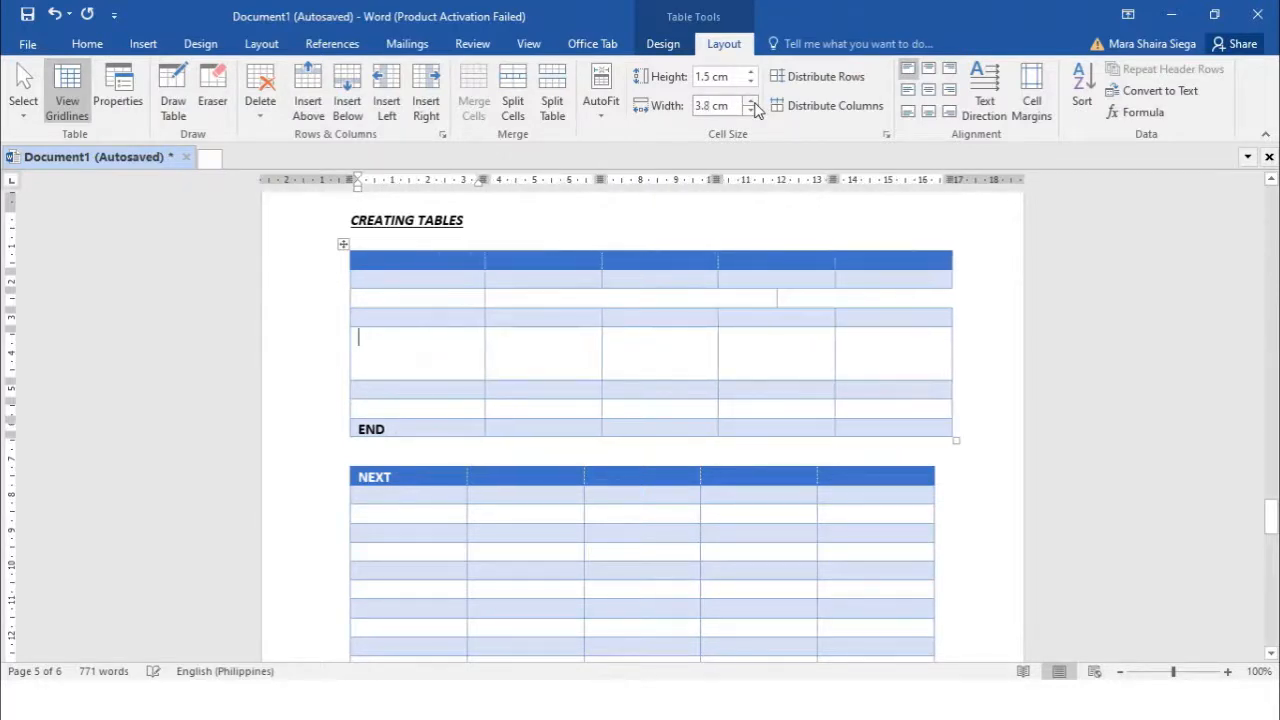
{"action": "left_click", "coordinate": [755, 108]}
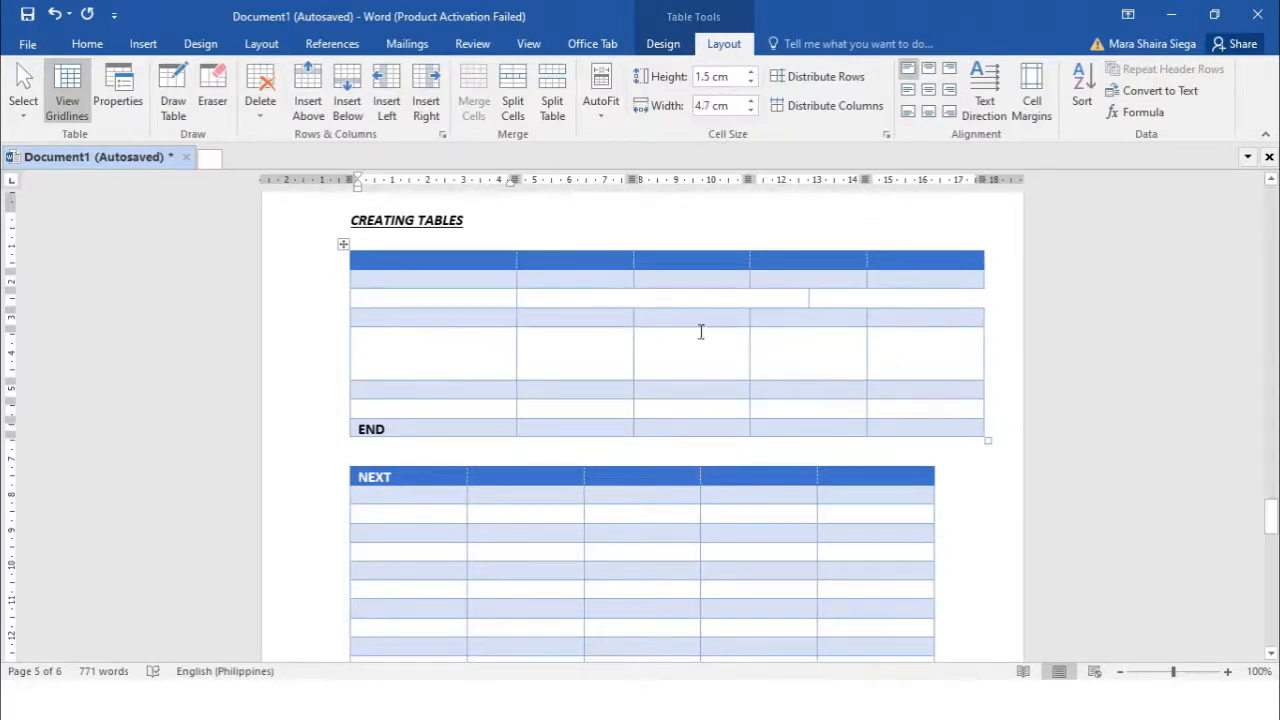
{"action": "left_click", "coordinate": [751, 110]}
{"action": "left_click", "coordinate": [751, 110]}
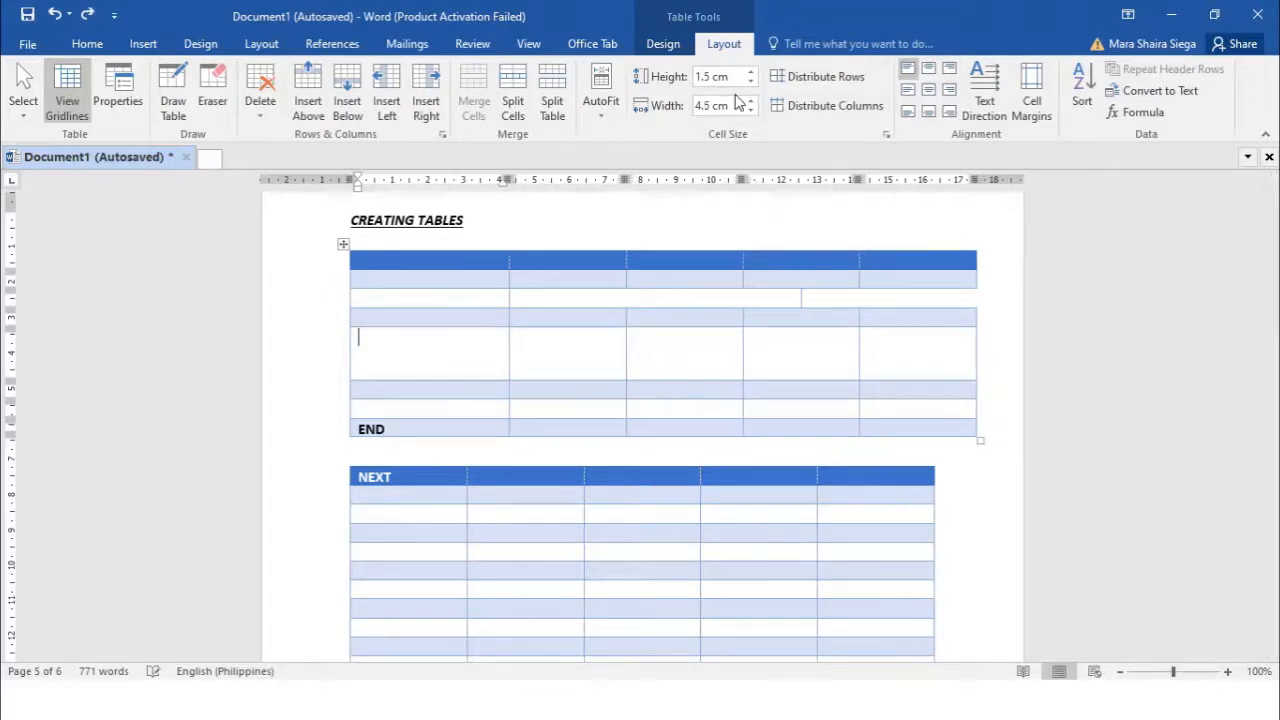
{"action": "left_click", "coordinate": [751, 110]}
{"action": "left_click", "coordinate": [751, 110]}
{"action": "left_click", "coordinate": [751, 110]}
Return the first column to 3.3 cm and distribute the upper table's rows and columns evenly
{"action": "key", "text": "Down"}
{"action": "key", "text": "Down"}
{"action": "key", "text": "Down"}
{"action": "key", "text": "Down"}
{"action": "key", "text": "Down"}
{"action": "key", "text": "Down"}
{"action": "key", "text": "Down"}
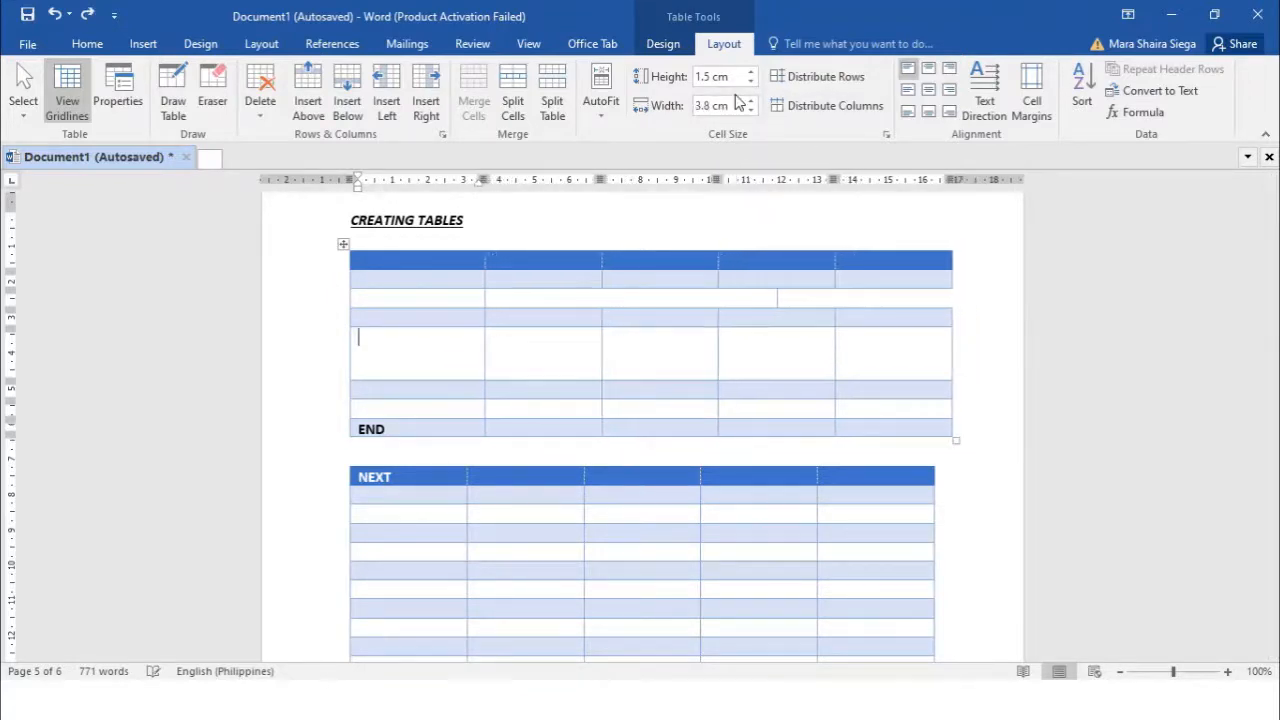
{"action": "key", "text": "Down"}
{"action": "key", "text": "Down"}
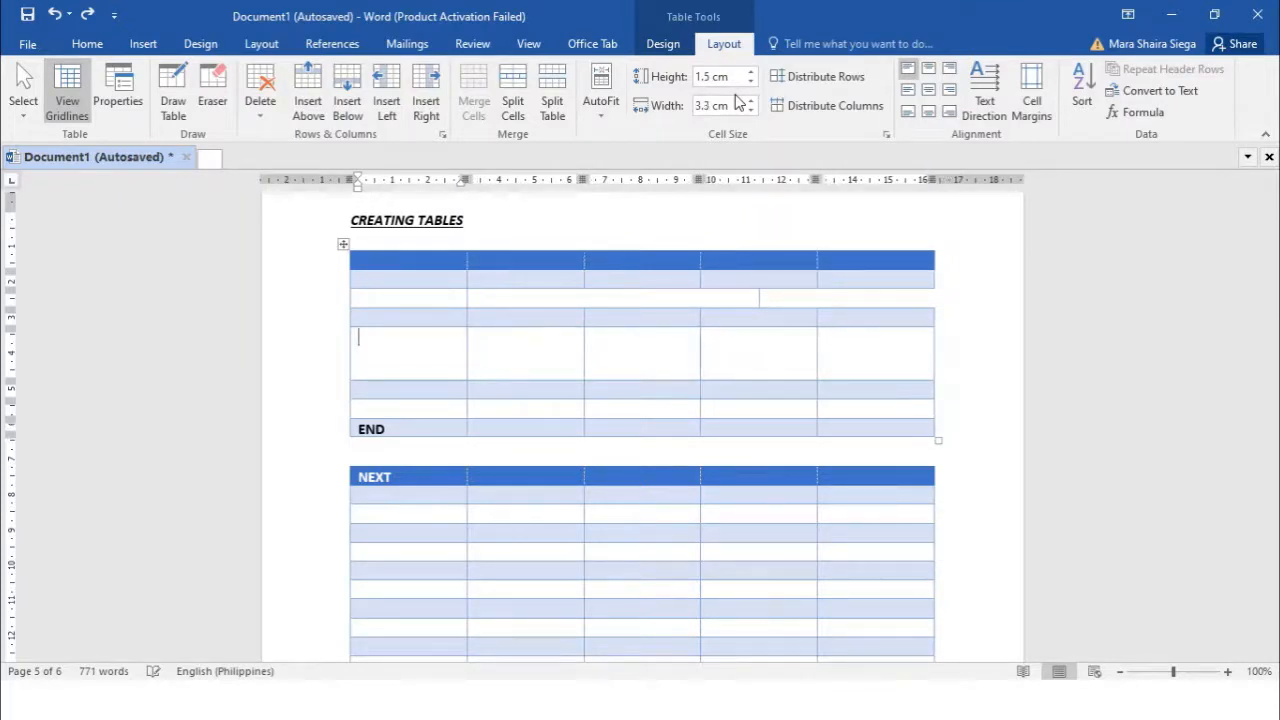
{"action": "left_click", "coordinate": [818, 85]}
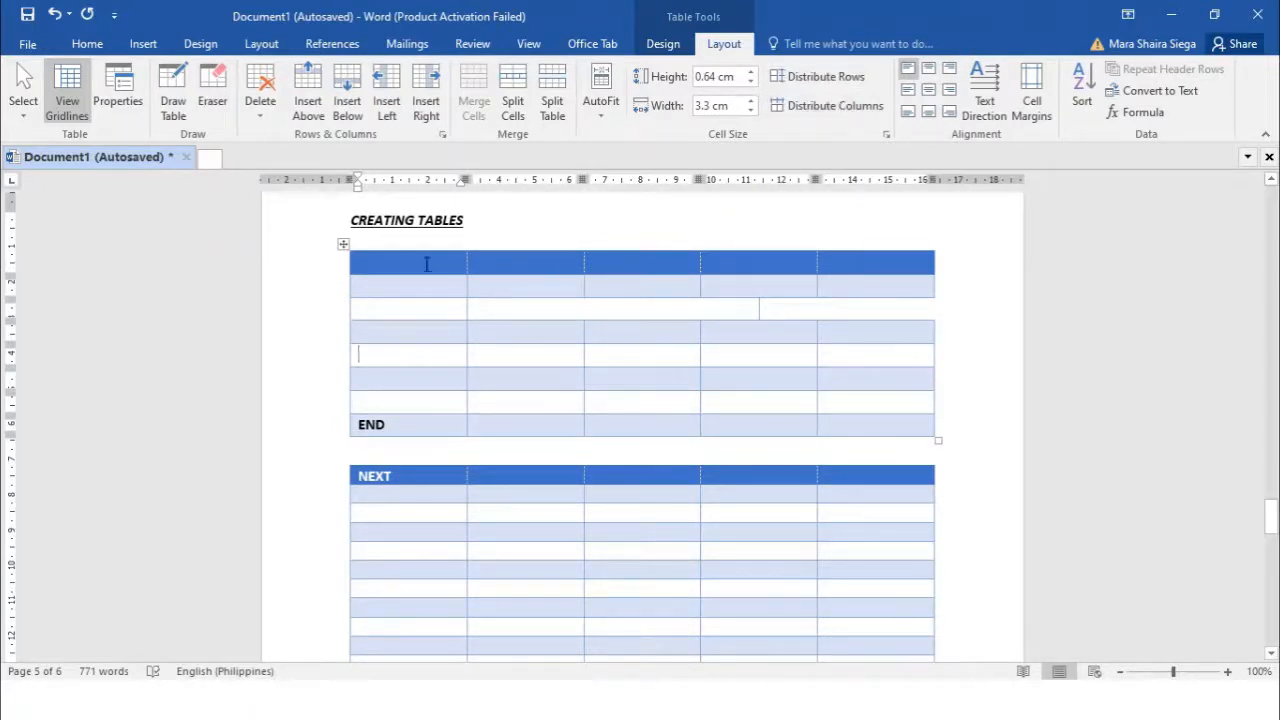
{"action": "left_click", "coordinate": [815, 112]}
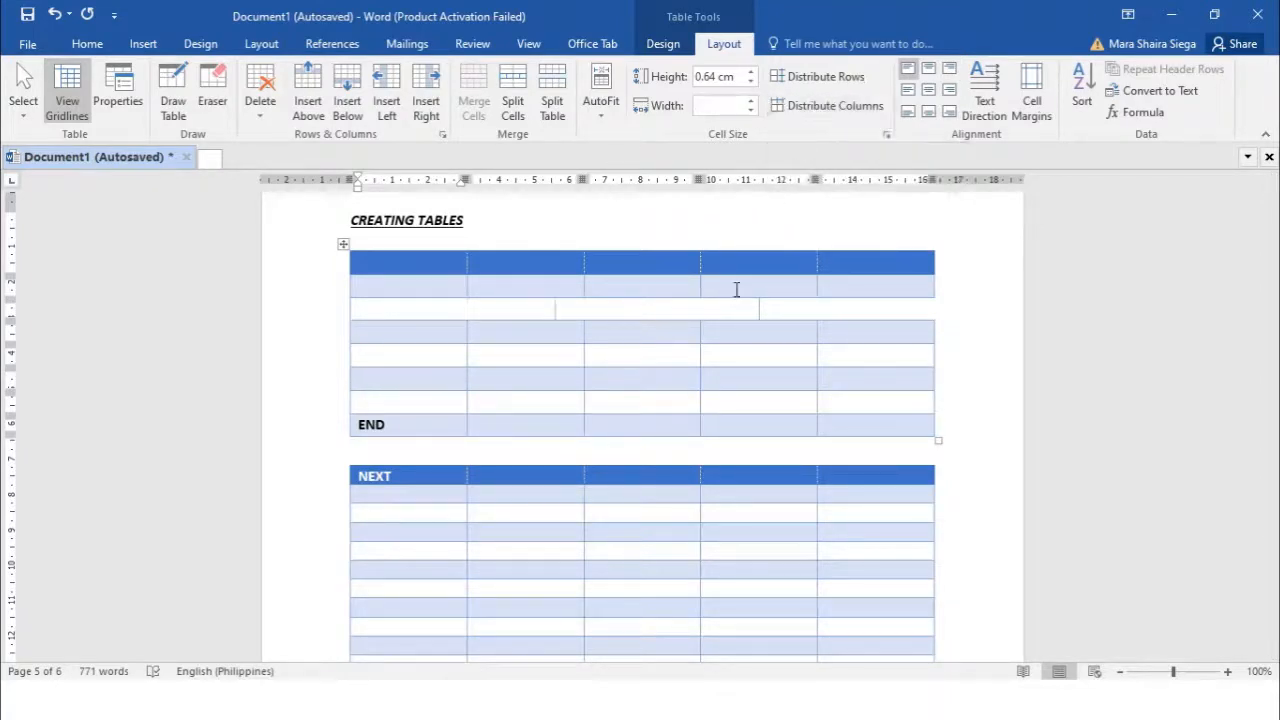
Raise the fifth row's height to 1.7 cm
{"action": "left_click", "coordinate": [644, 351]}
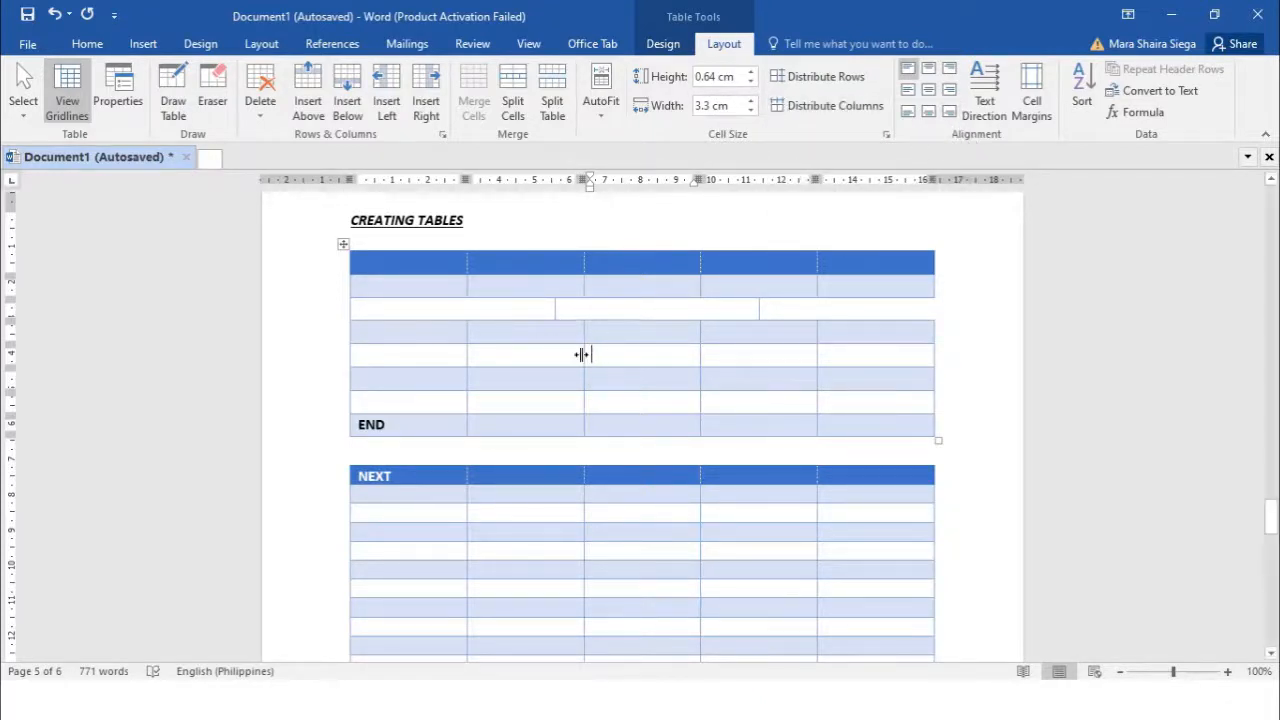
{"action": "left_click", "coordinate": [437, 360]}
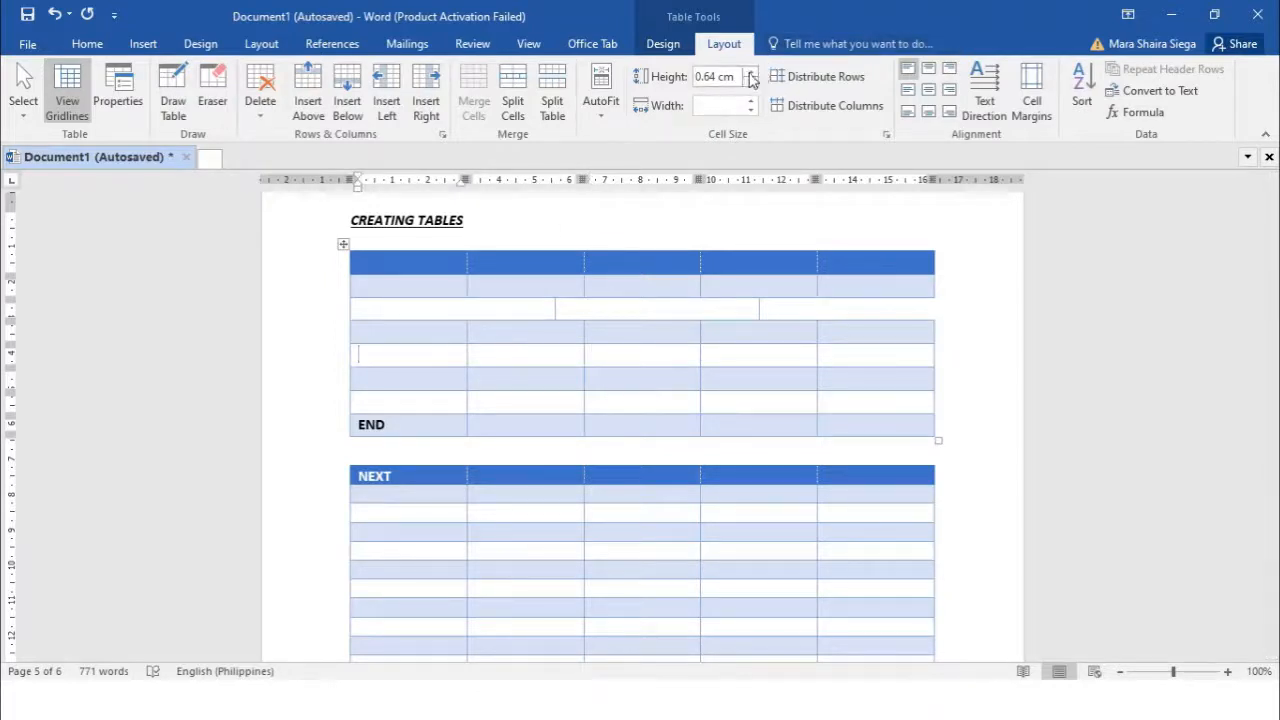
{"action": "left_click", "coordinate": [751, 80]}
{"action": "left_click", "coordinate": [751, 80]}
{"action": "left_click", "coordinate": [751, 80]}
{"action": "left_click", "coordinate": [751, 80]}
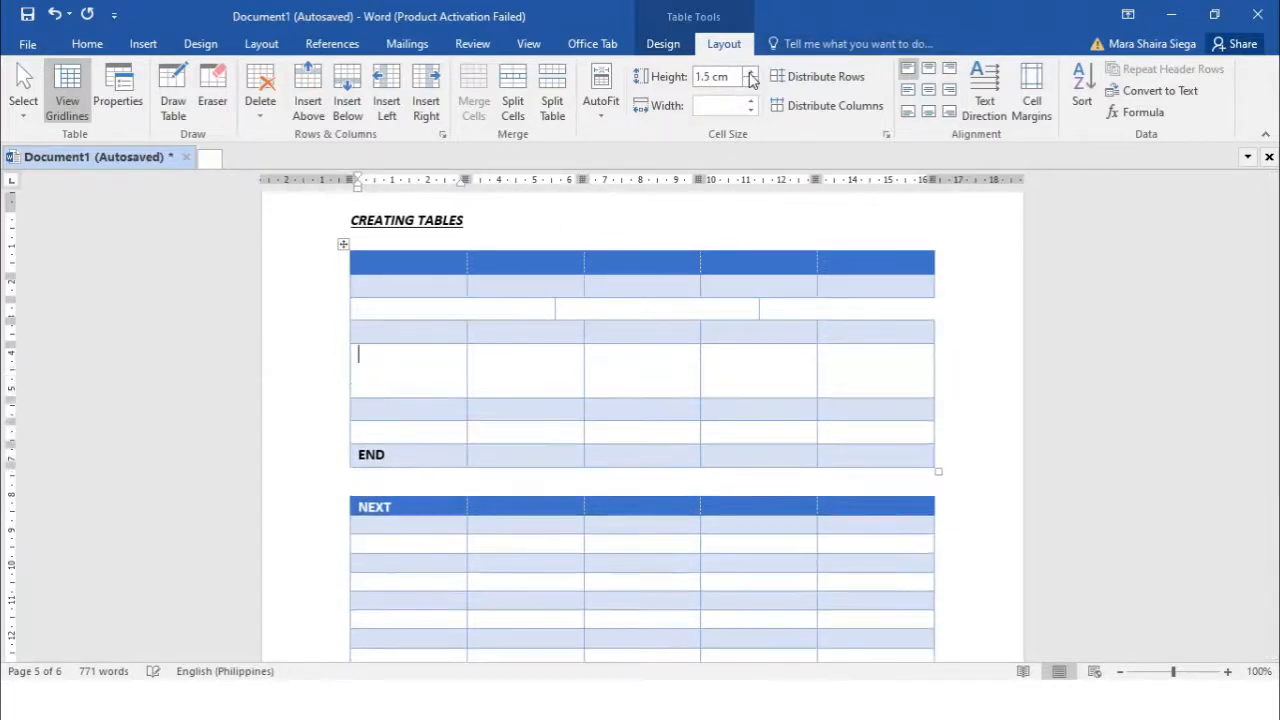
{"action": "left_click", "coordinate": [751, 80]}
{"action": "left_click", "coordinate": [751, 80]}
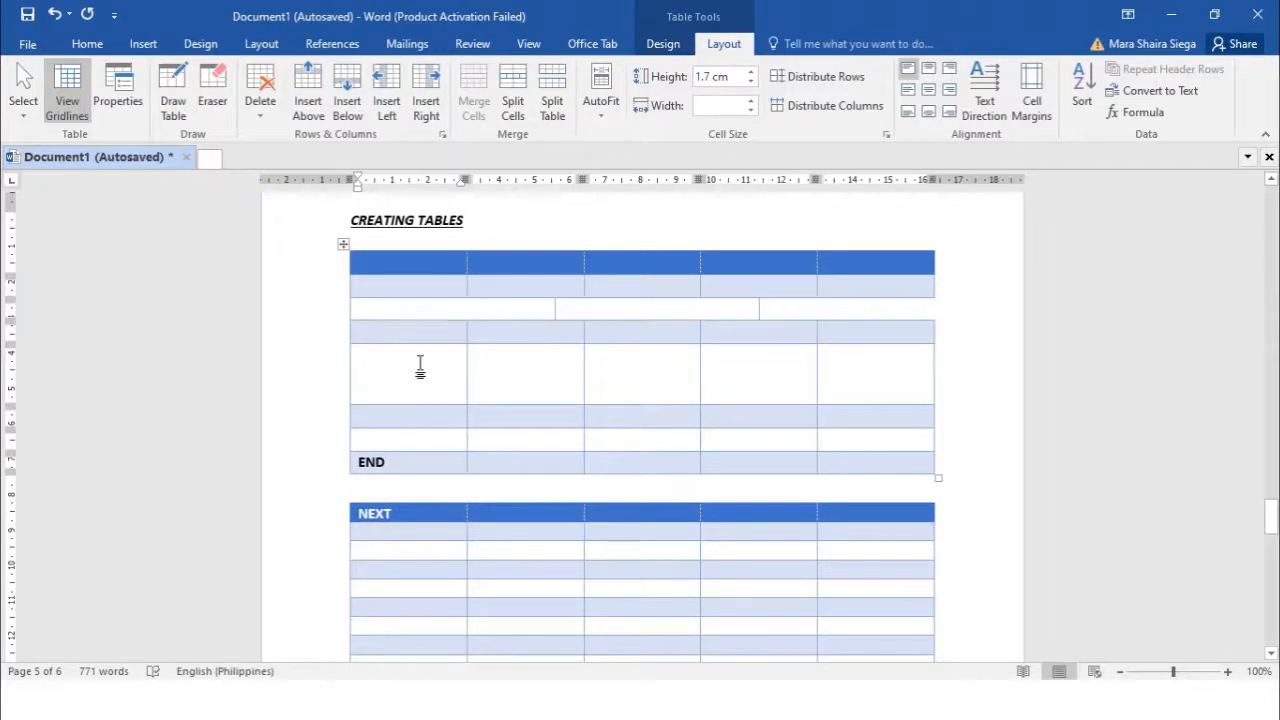
Type TEXT in row 5's first cell and try top-centre and right-side alignments
{"action": "type", "text": "TEXT"}
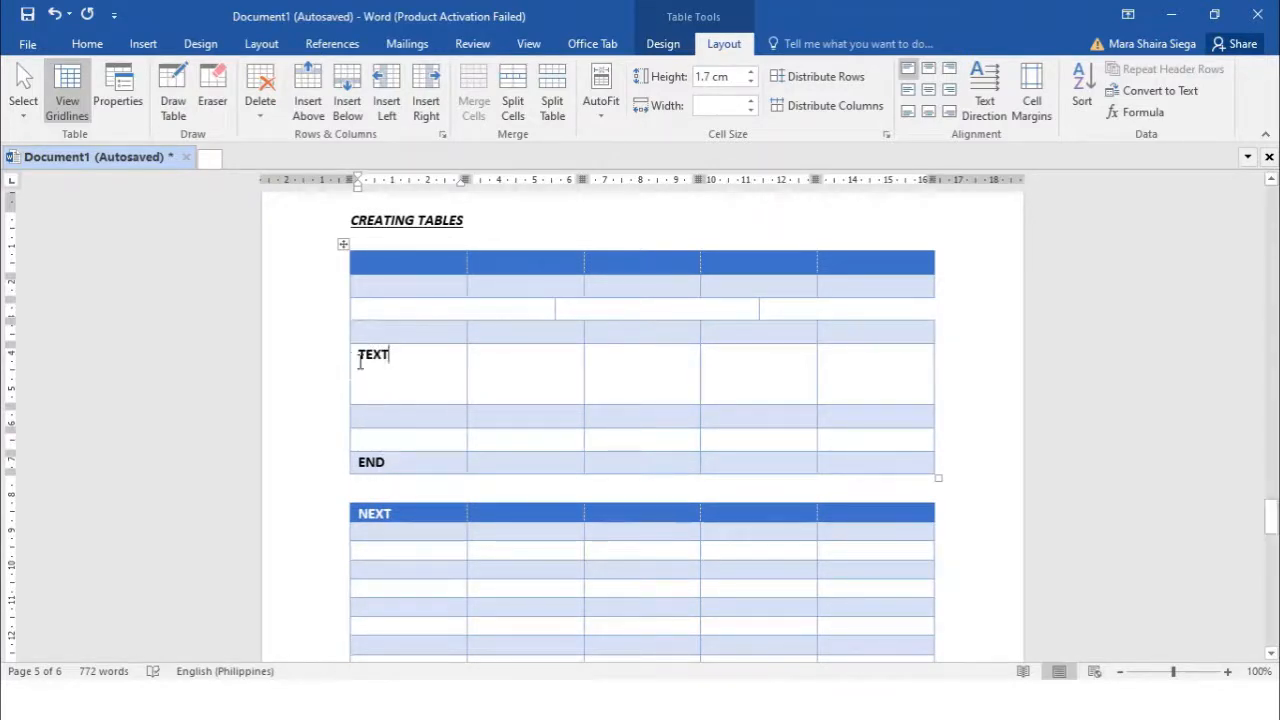
{"action": "left_click_drag", "start_coordinate": [358, 362], "coordinate": [396, 370]}
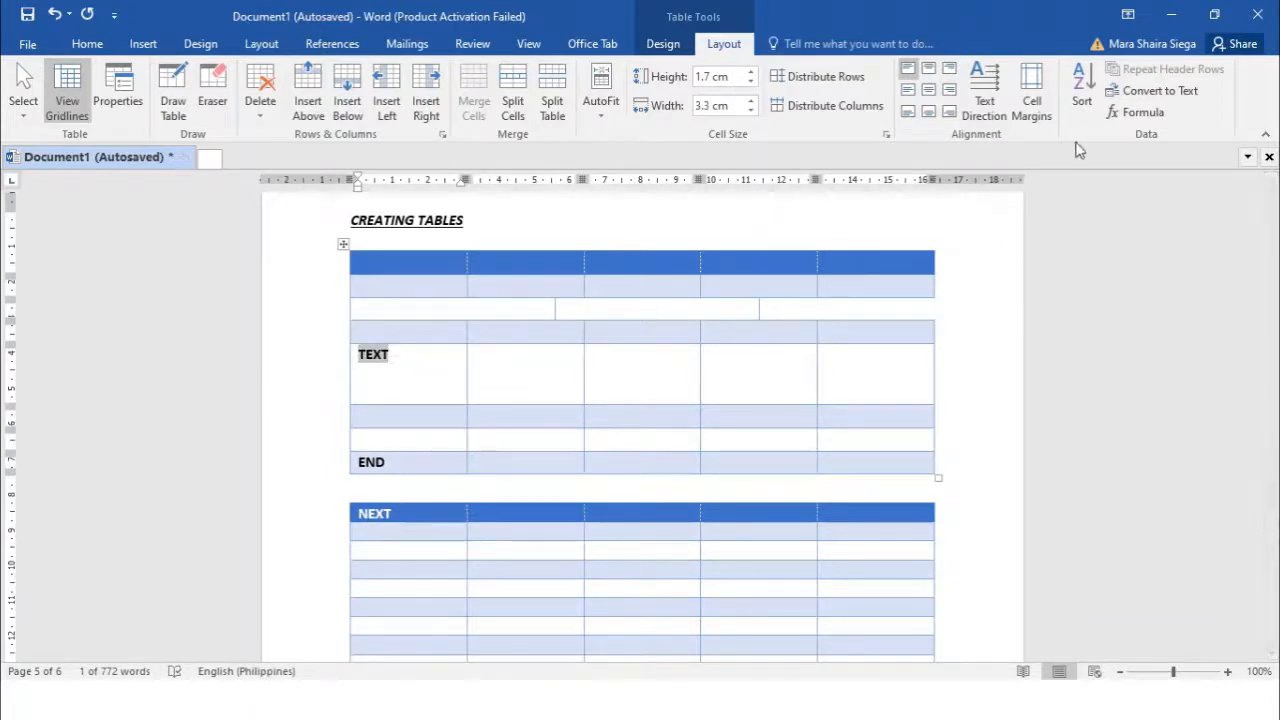
{"action": "left_click", "coordinate": [928, 77]}
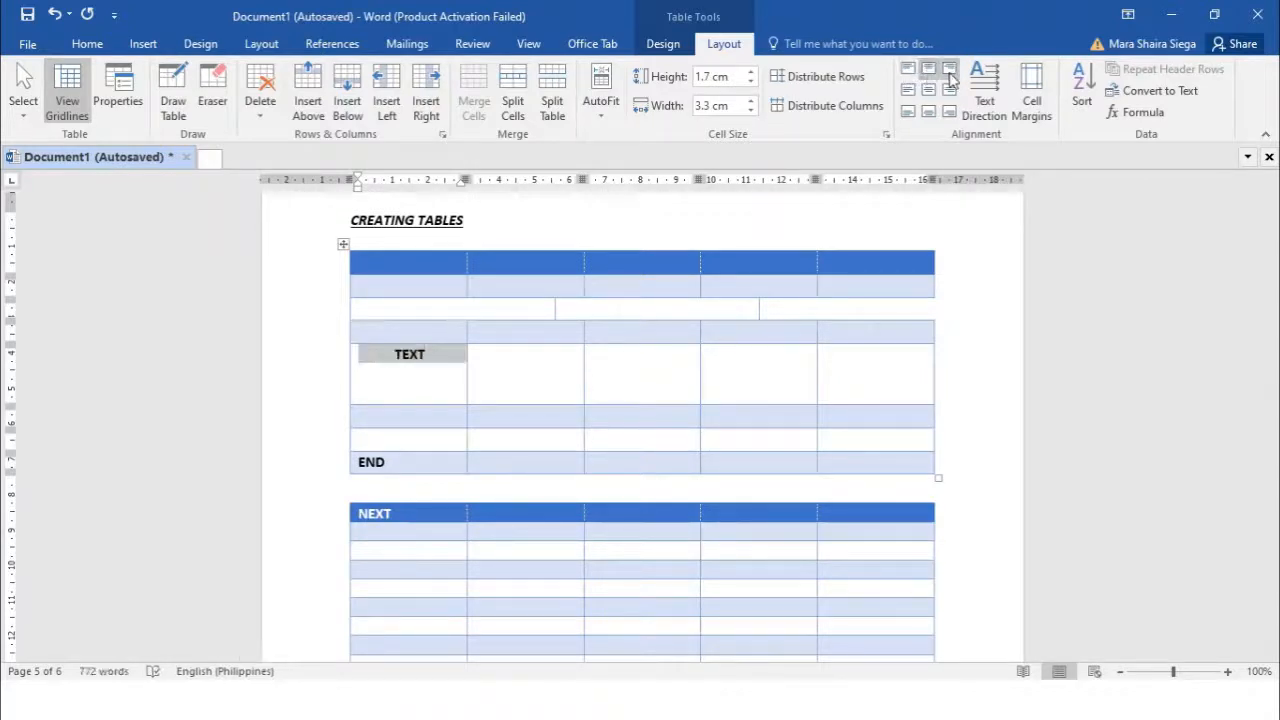
{"action": "left_click", "coordinate": [950, 70]}
{"action": "left_click", "coordinate": [950, 92]}
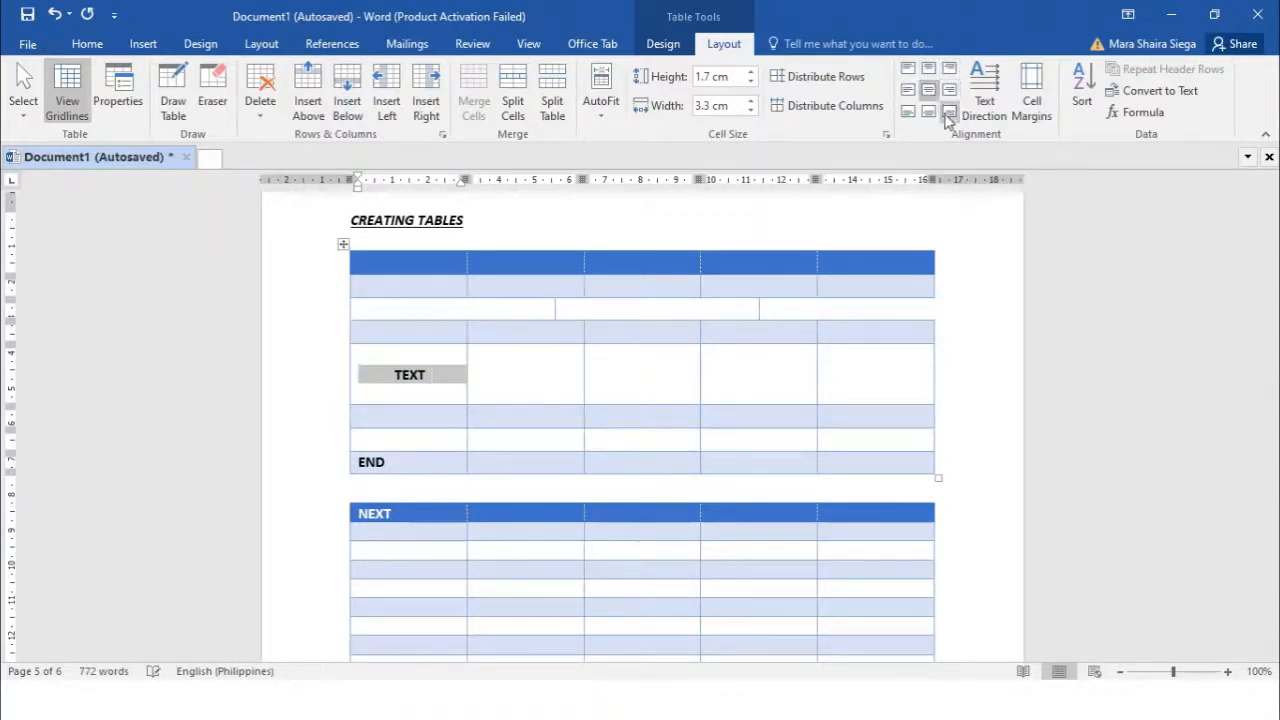
{"action": "left_click", "coordinate": [950, 112]}
Try the bottom, middle and top alignments, ending with TEXT centred both ways
{"action": "left_click", "coordinate": [929, 112]}
{"action": "left_click", "coordinate": [908, 112]}
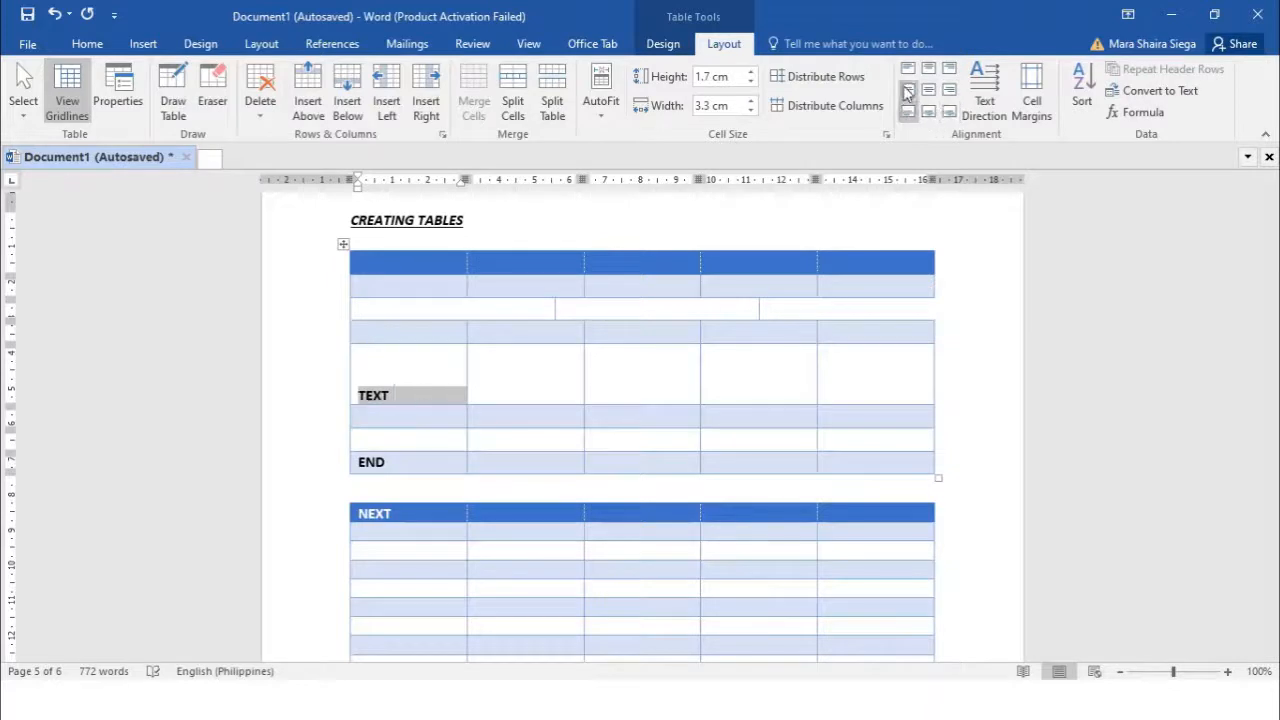
{"action": "left_click", "coordinate": [908, 90]}
{"action": "left_click", "coordinate": [929, 90]}
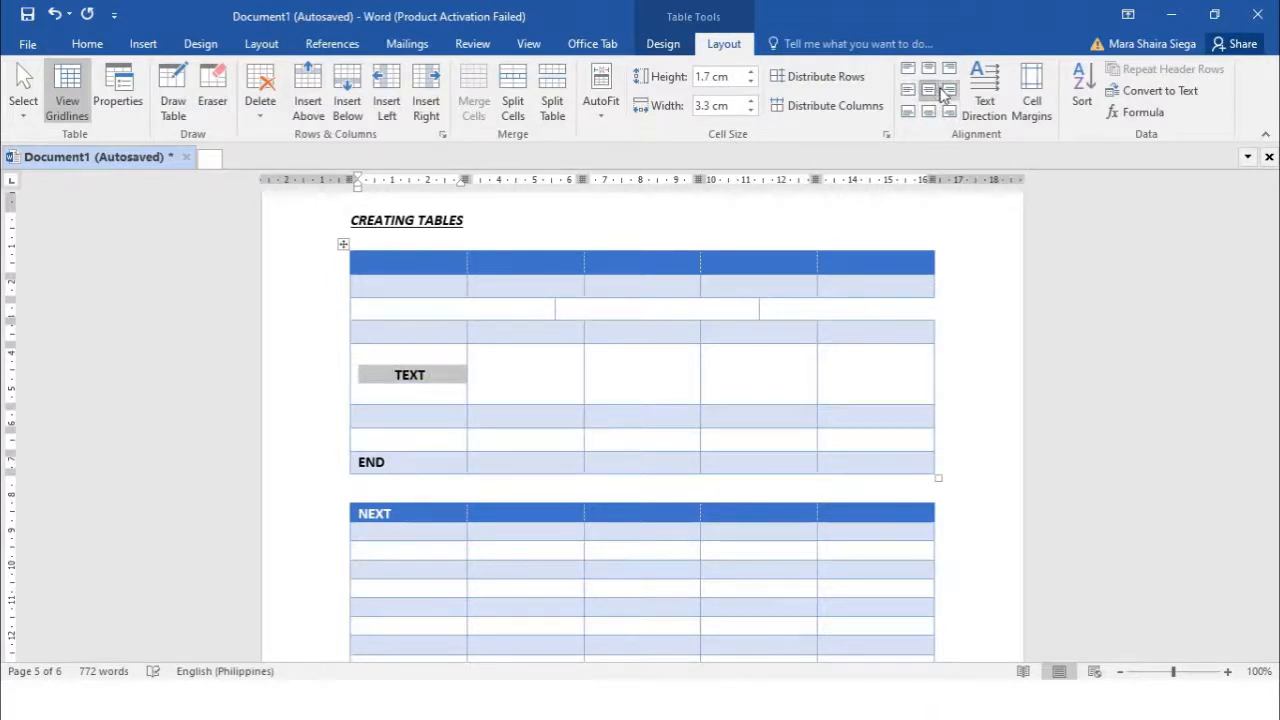
{"action": "left_click", "coordinate": [950, 90]}
{"action": "left_click", "coordinate": [948, 69]}
{"action": "left_click", "coordinate": [929, 90]}
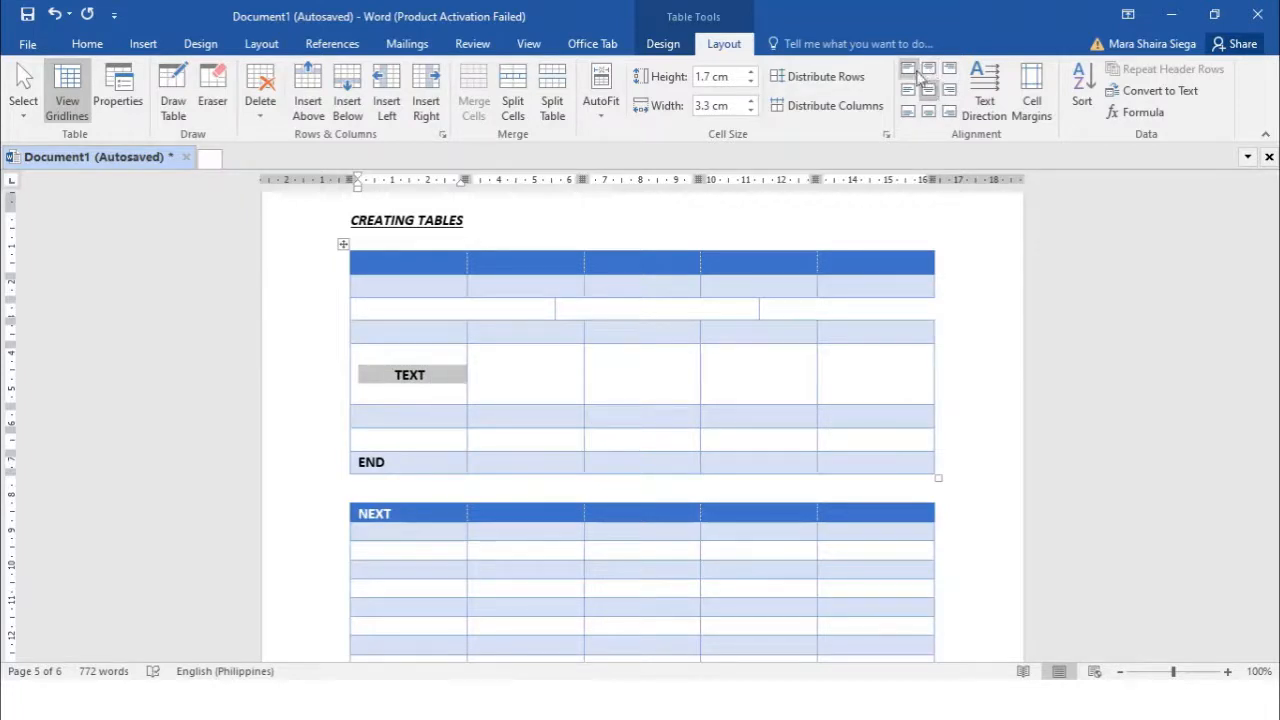
{"action": "left_click", "coordinate": [985, 104]}
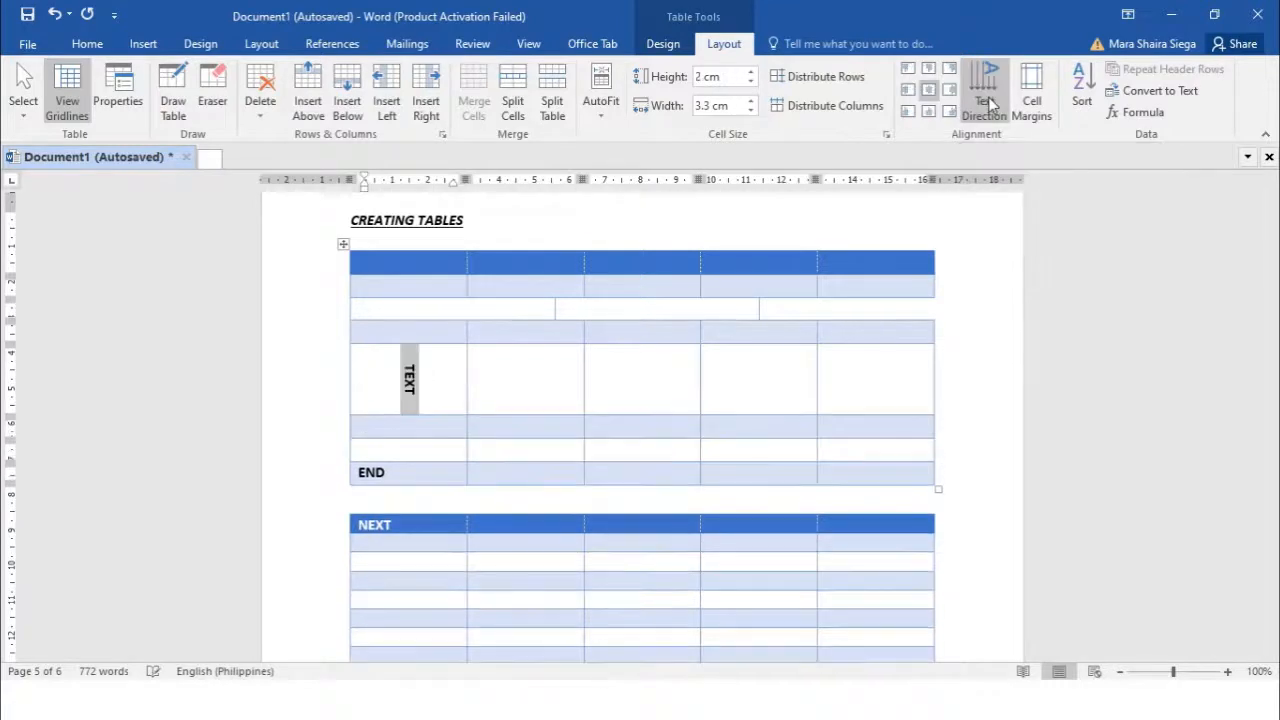
{"action": "left_click", "coordinate": [985, 104]}
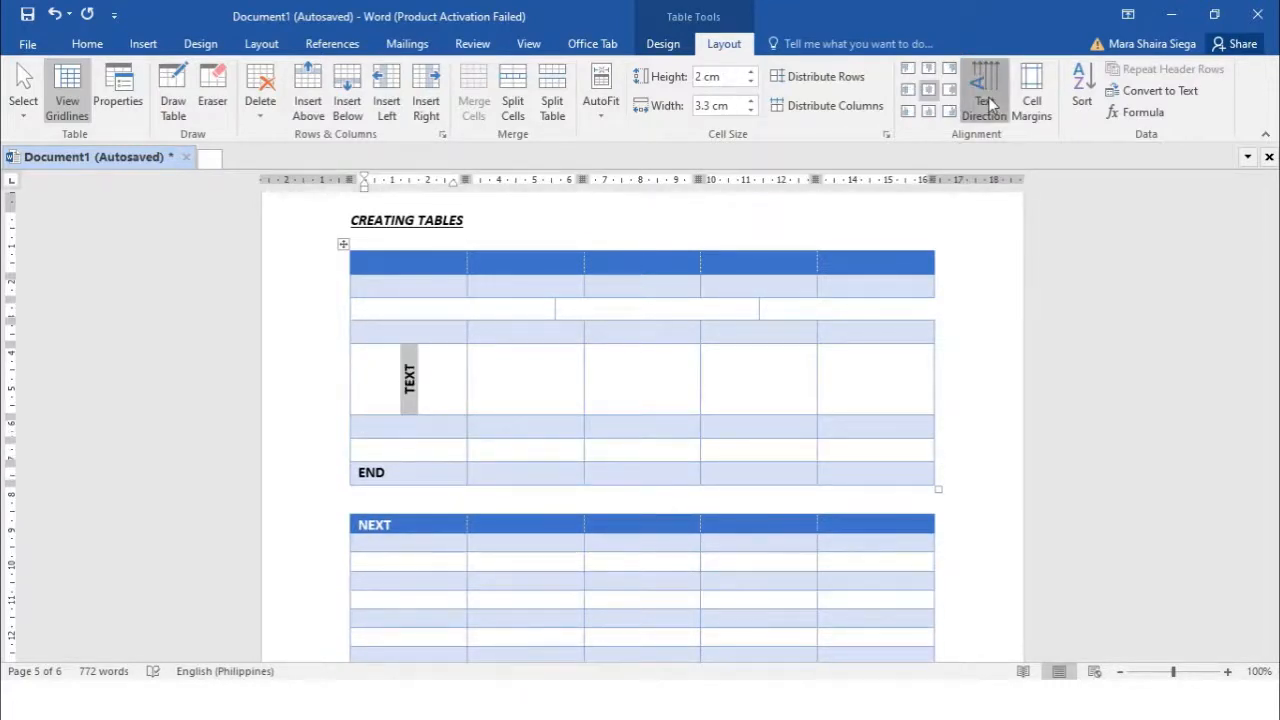
{"action": "left_click", "coordinate": [985, 104]}
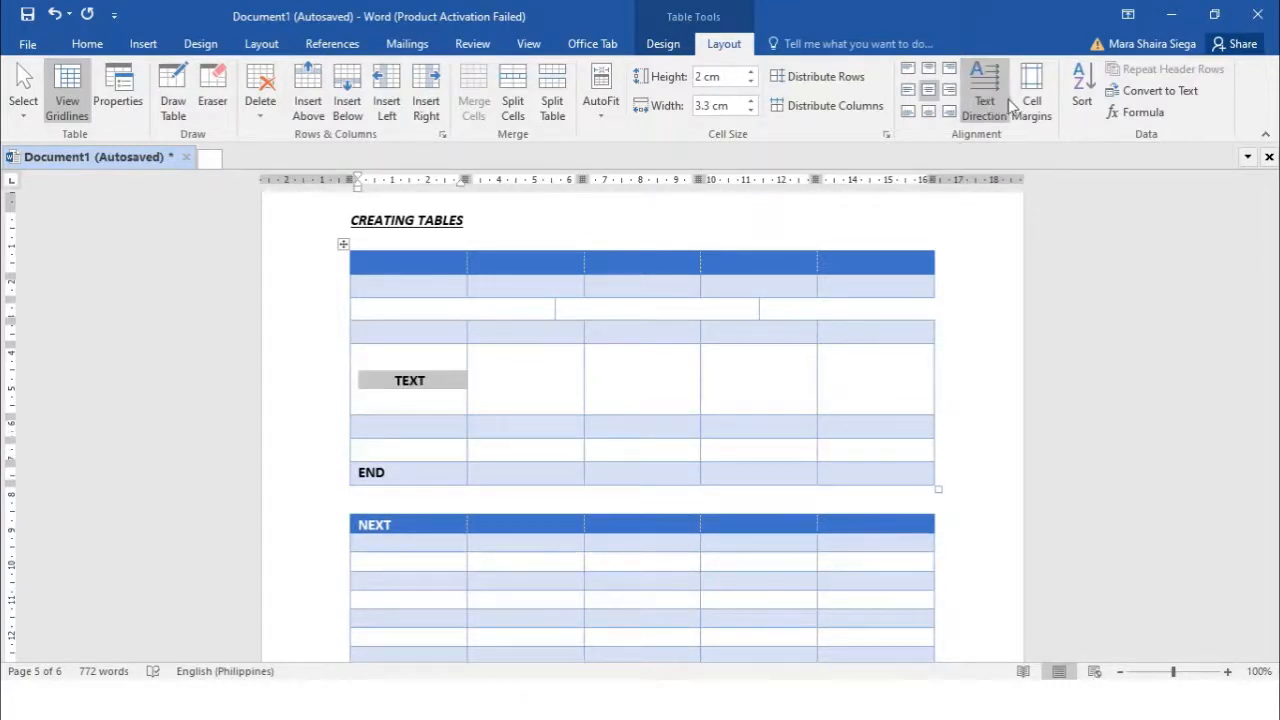
{"action": "left_click", "coordinate": [1040, 117]}
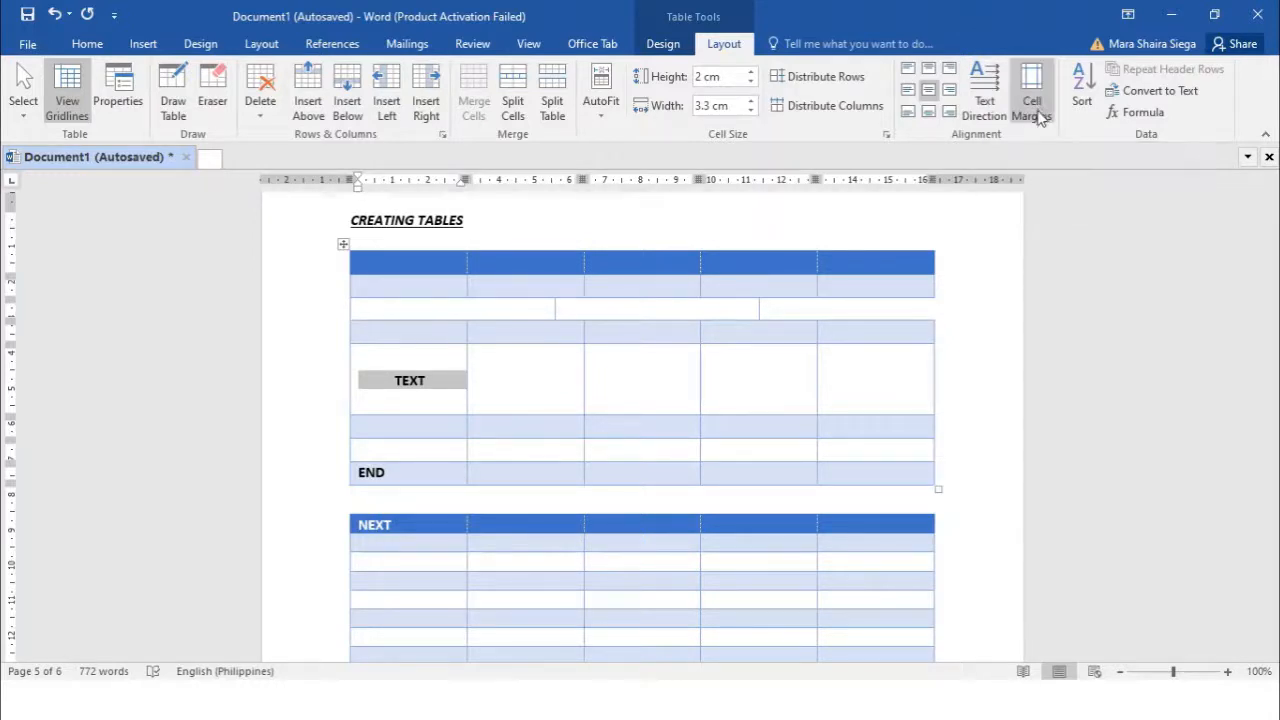
{"action": "left_click", "coordinate": [1040, 112]}
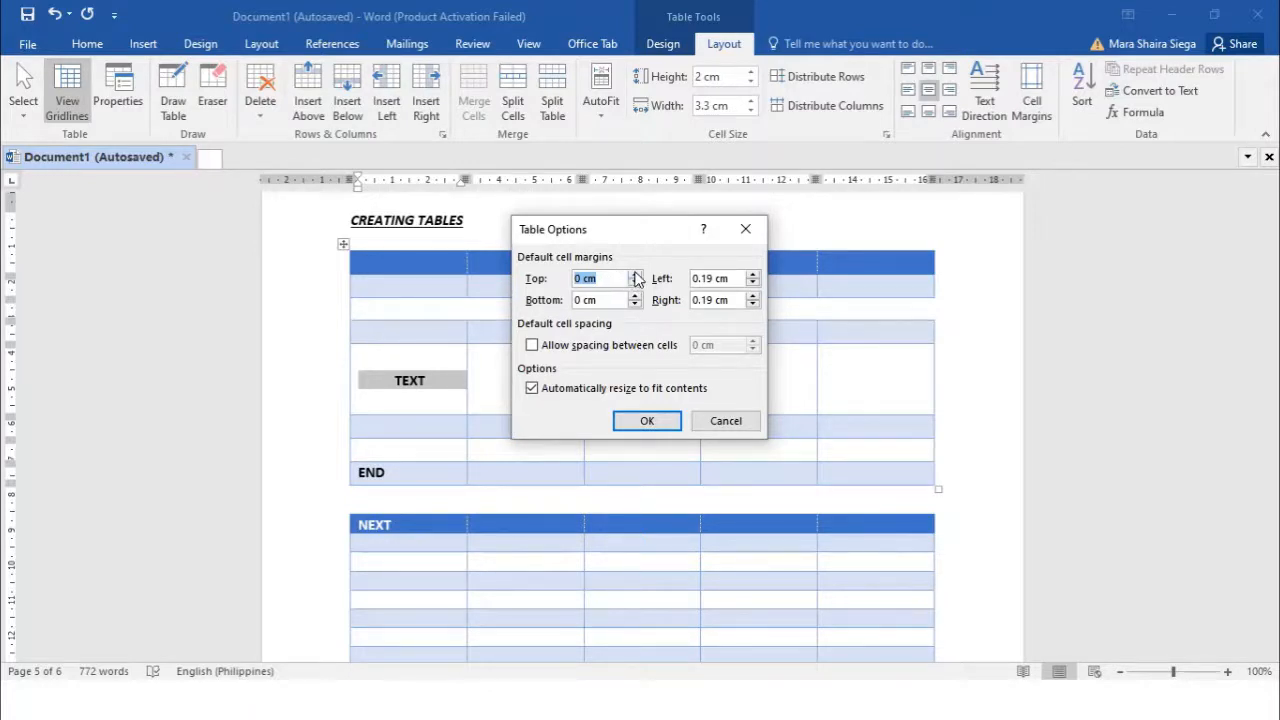
{"action": "left_click", "coordinate": [665, 423]}
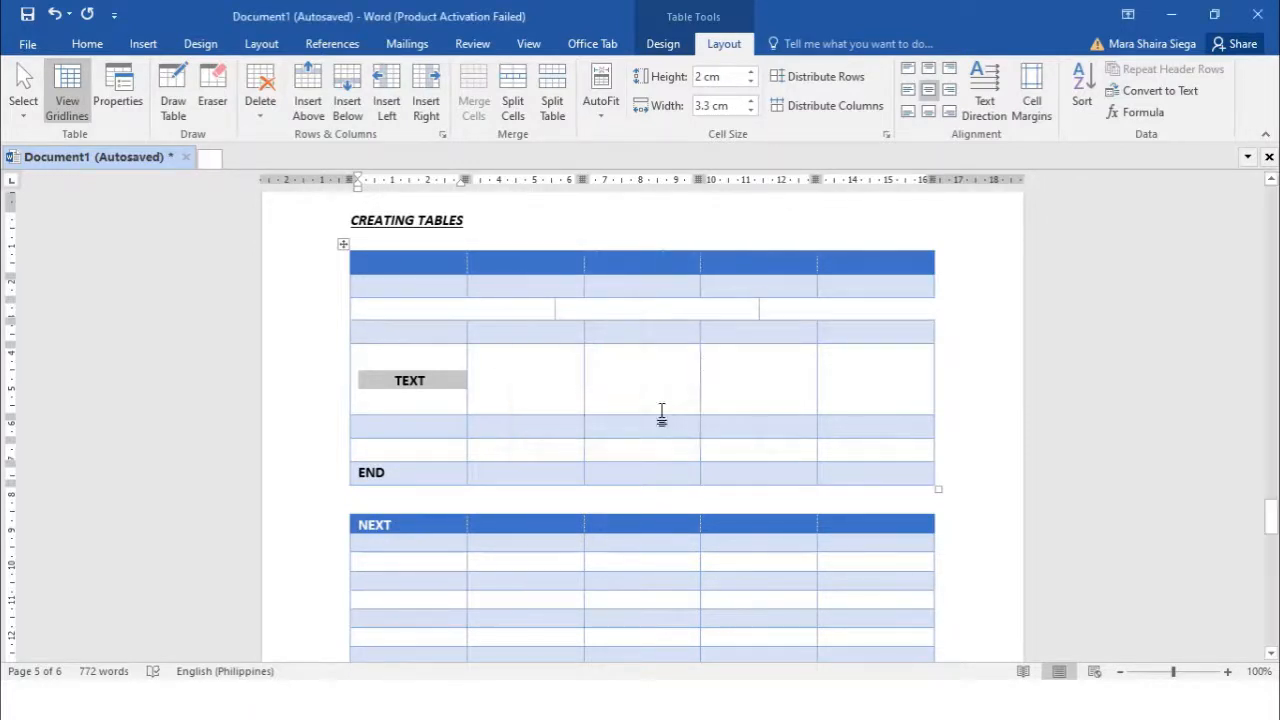
{"action": "left_click", "coordinate": [674, 318]}
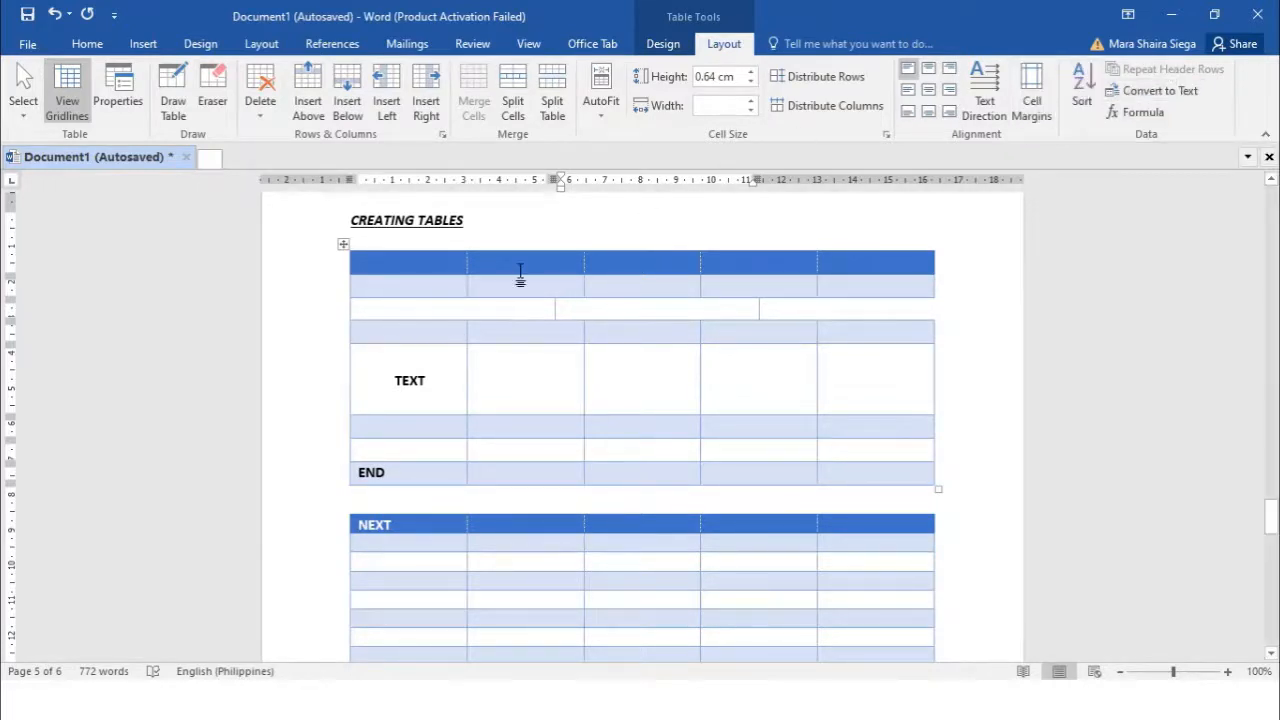
Enter the letters A through J down the NEXT table's first column, one per row
{"action": "scroll", "coordinate": [489, 340], "scroll_direction": "down", "scroll_amount": 4}
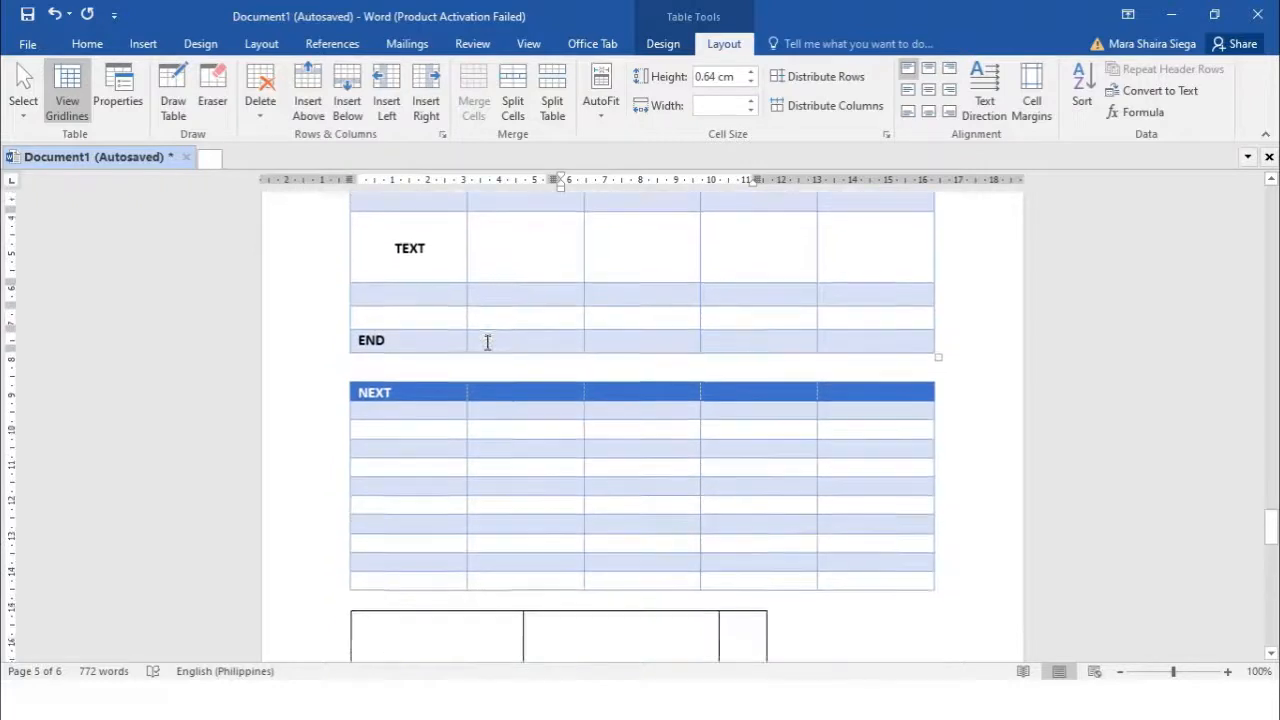
{"action": "scroll", "coordinate": [565, 368], "scroll_direction": "up", "scroll_amount": 3}
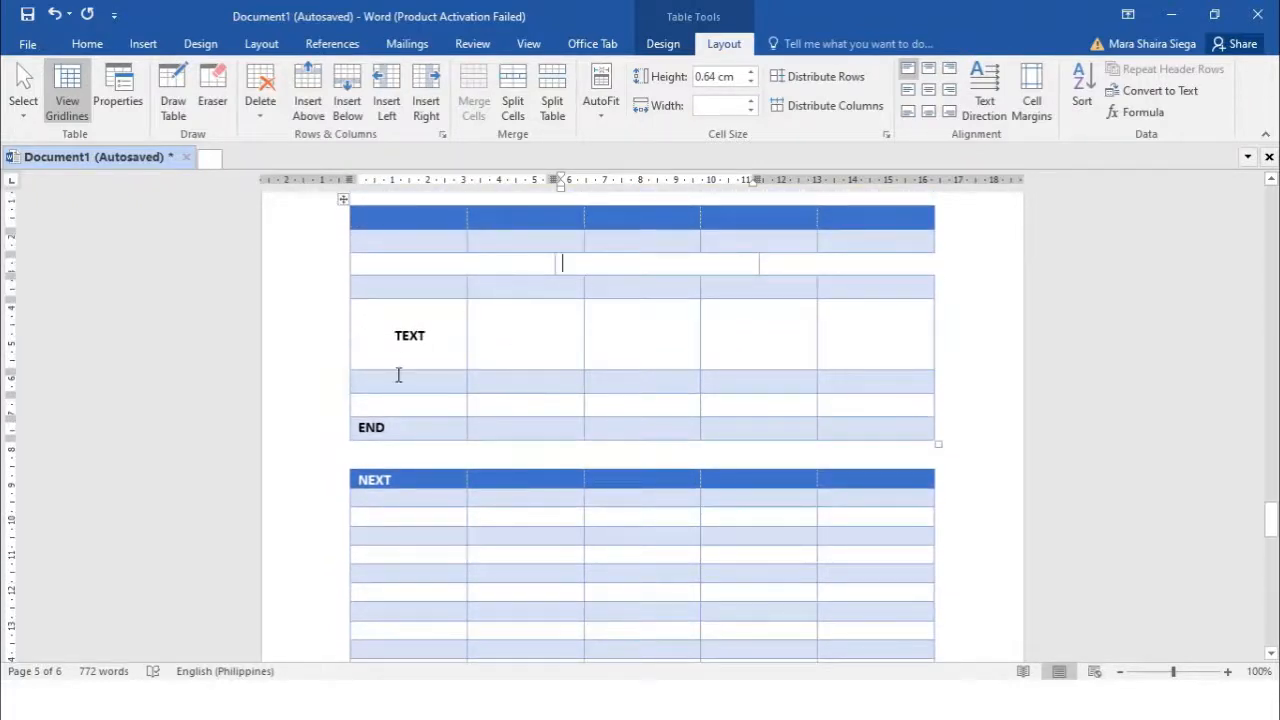
{"action": "scroll", "coordinate": [473, 446], "scroll_direction": "down", "scroll_amount": 2}
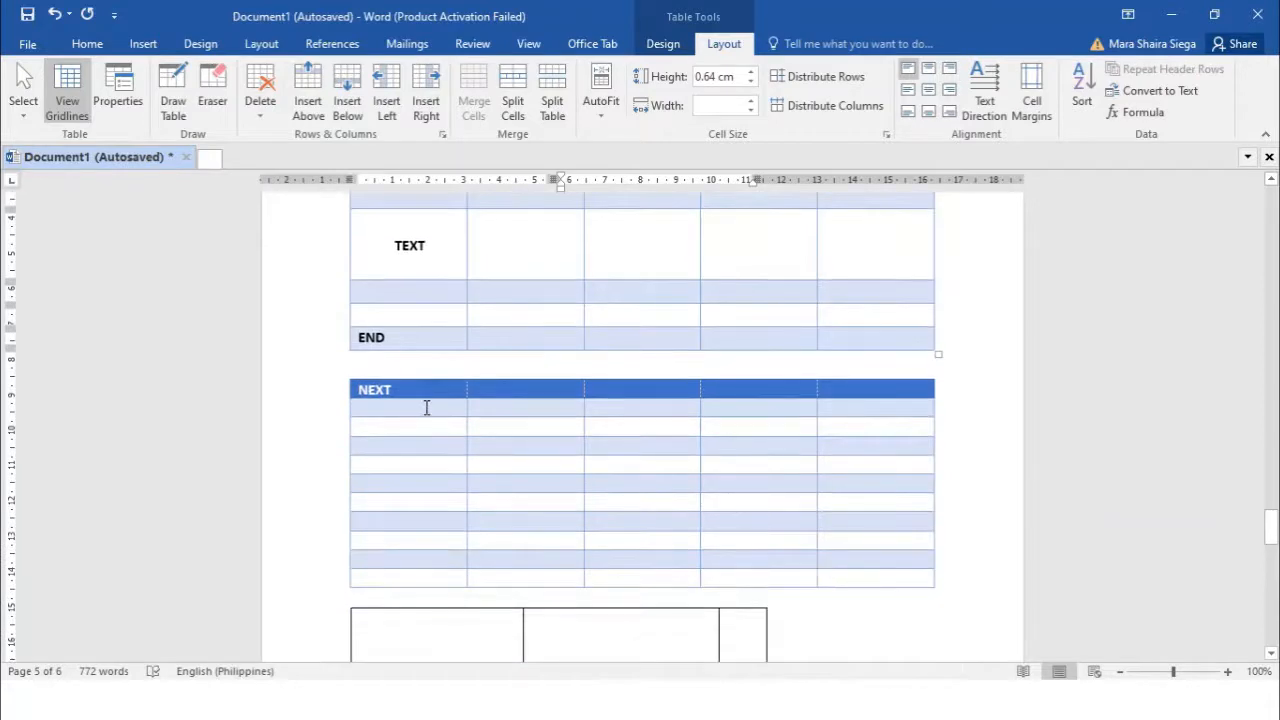
{"action": "left_click", "coordinate": [426, 407]}
{"action": "type", "text": "A"}
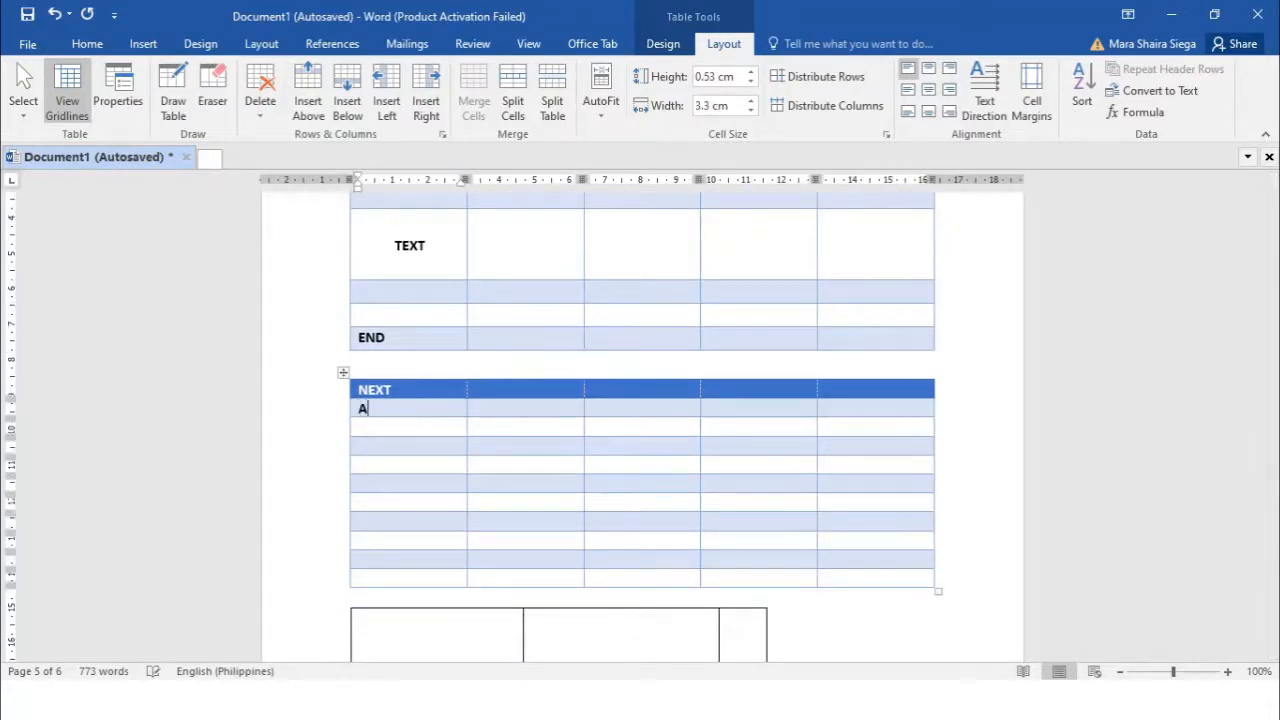
{"action": "key", "text": "Return"}
{"action": "key", "text": "BackSpace"}
{"action": "type", "text": "C"}
{"action": "key", "text": "Down"}
{"action": "type", "text": "D"}
{"action": "key", "text": "Down"}
{"action": "type", "text": "H"}
{"action": "key", "text": "Down"}
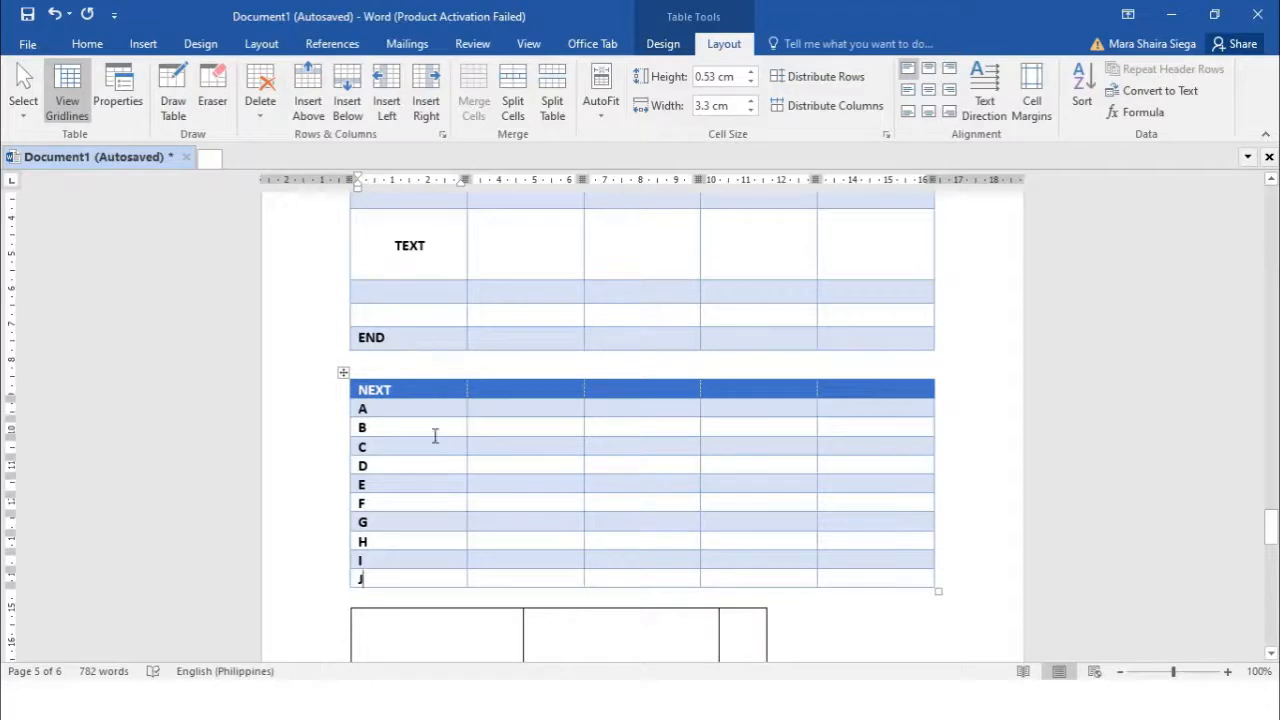
Sort the first-column letters A–J in descending order and reselect the sorted J–A cells
{"action": "left_click_drag", "start_coordinate": [362, 408], "coordinate": [391, 580]}
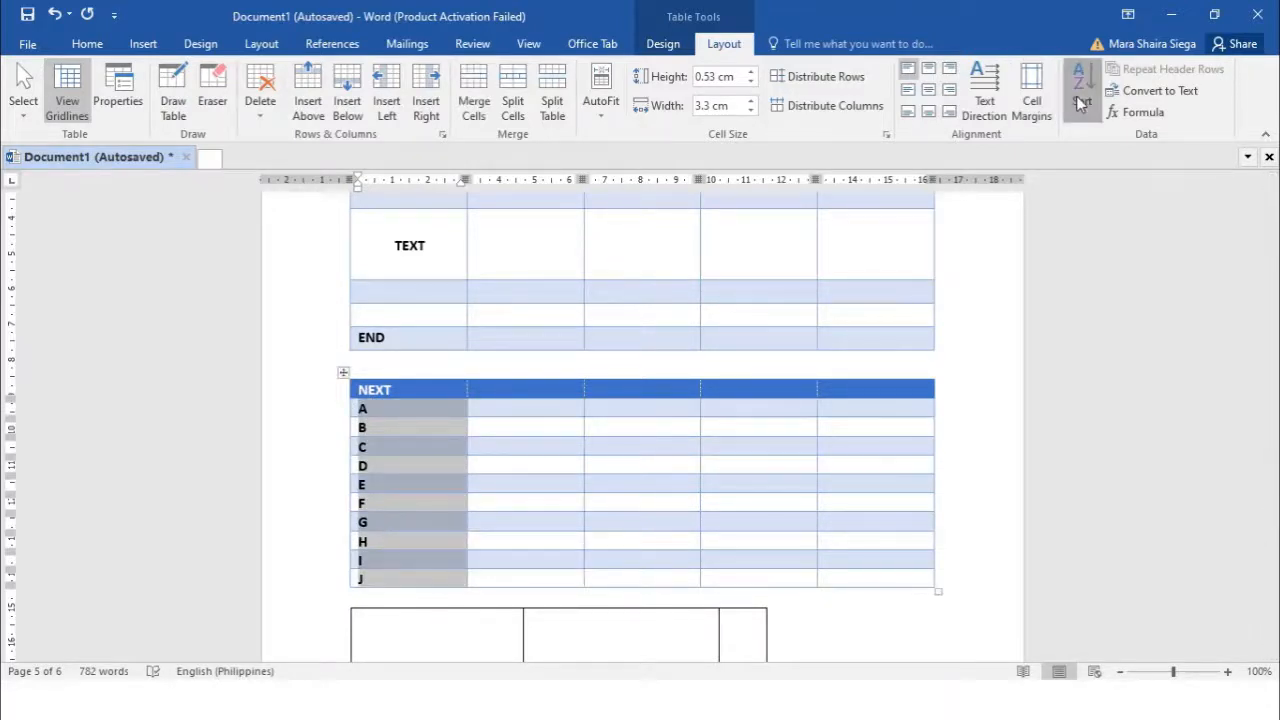
{"action": "left_click", "coordinate": [1082, 92]}
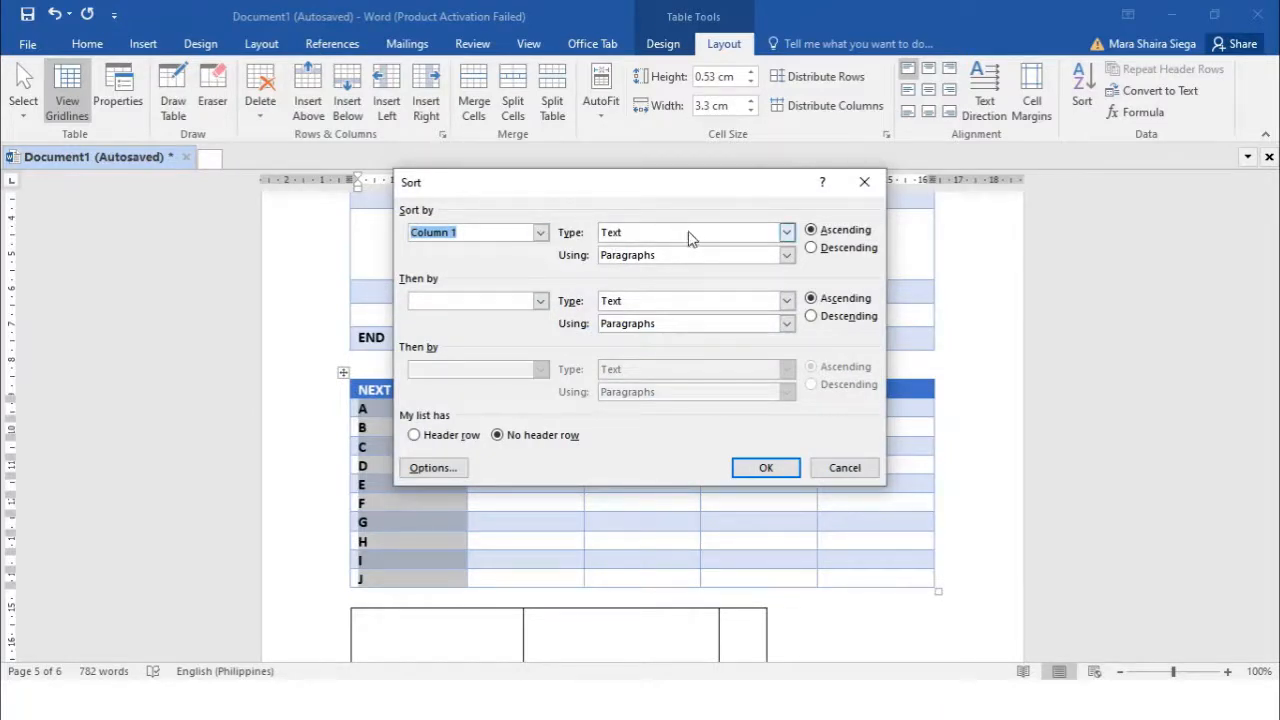
{"action": "left_click", "coordinate": [811, 247]}
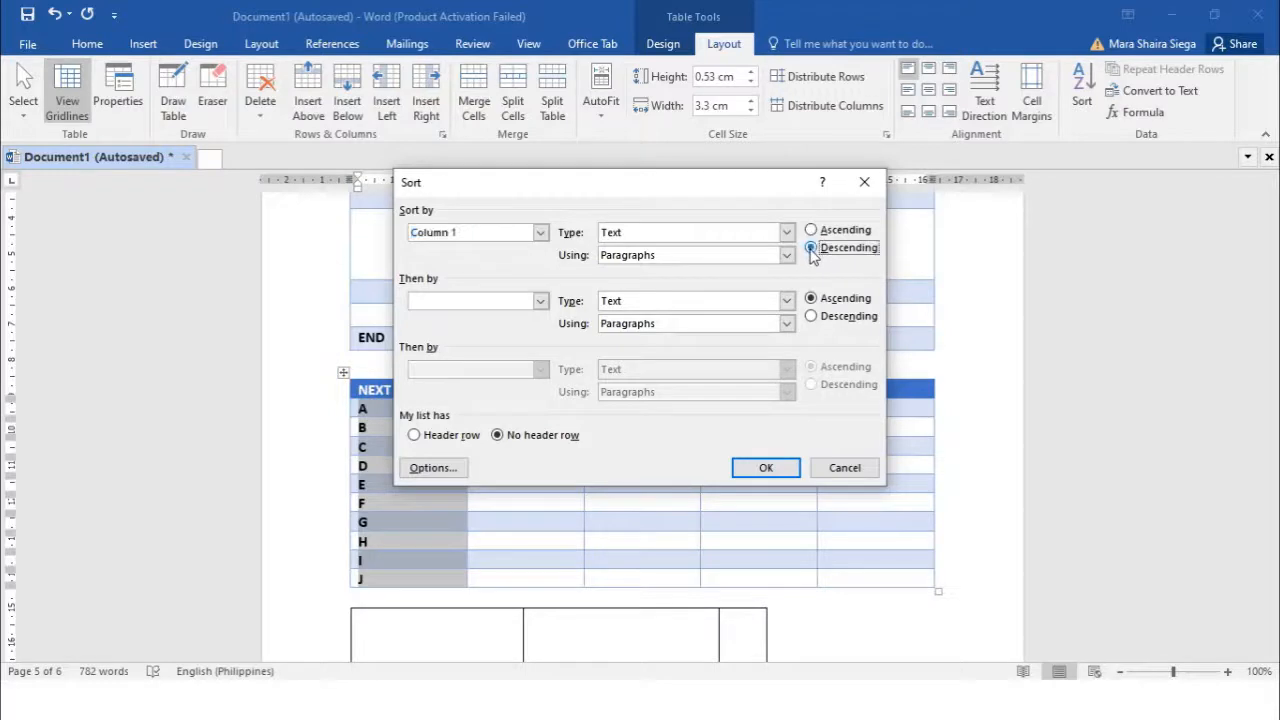
{"action": "left_click", "coordinate": [764, 468]}
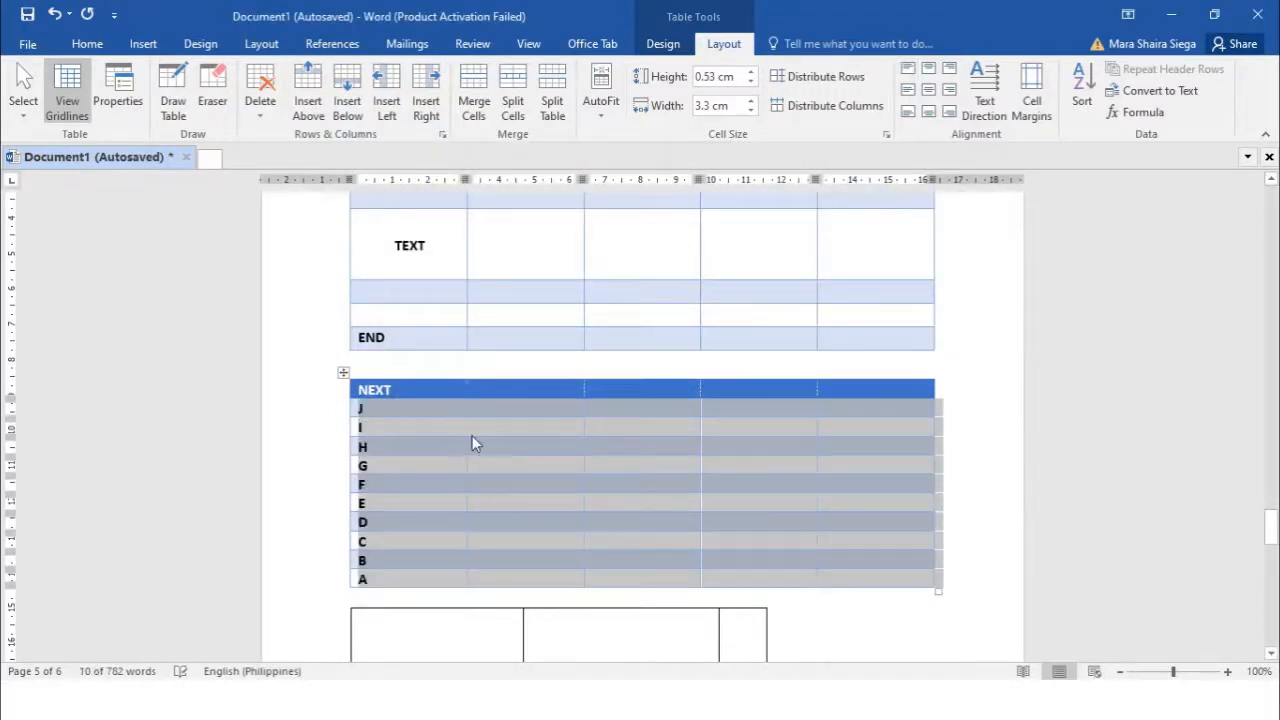
{"action": "left_click", "coordinate": [395, 444]}
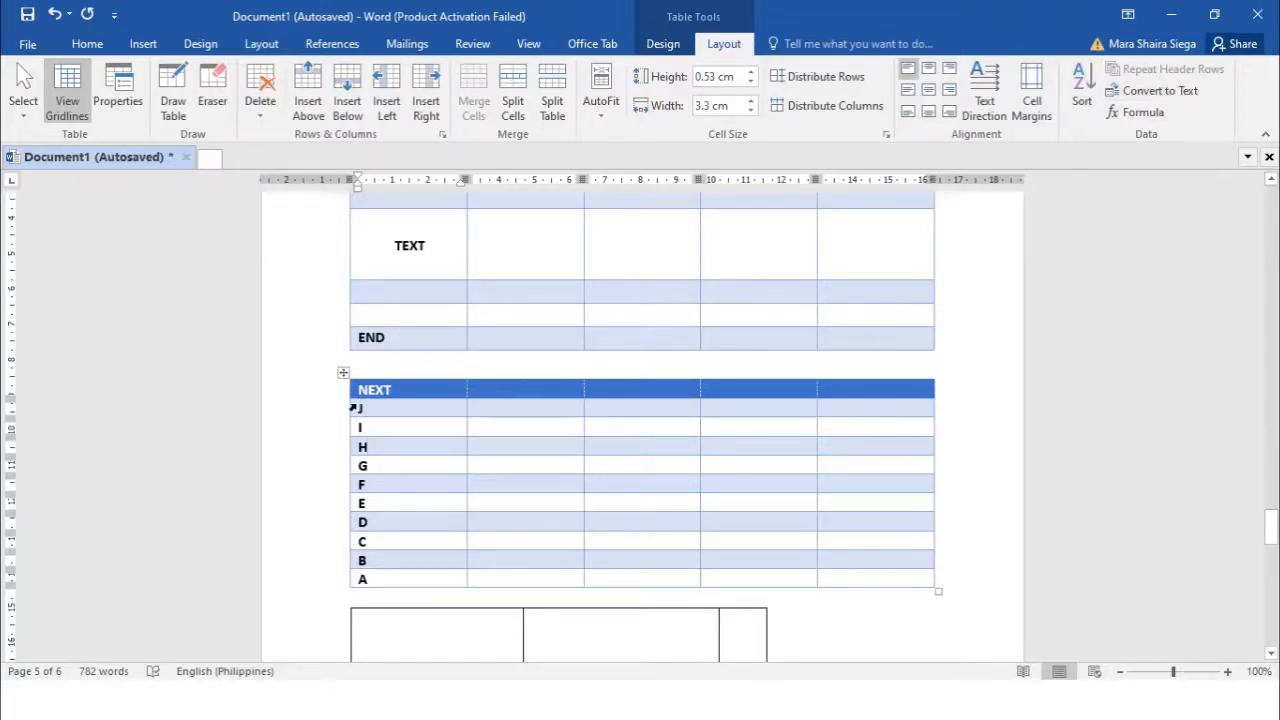
{"action": "left_click_drag", "start_coordinate": [355, 409], "coordinate": [434, 574]}
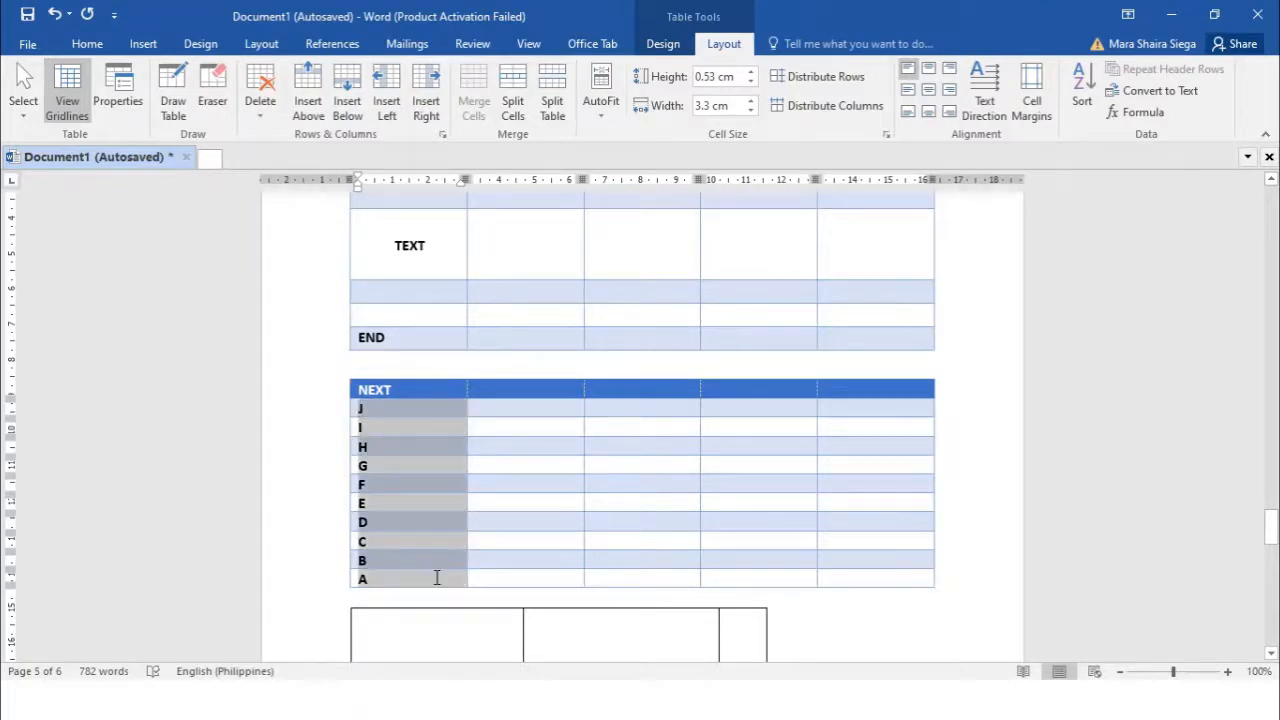
{"action": "left_click", "coordinate": [1185, 94]}
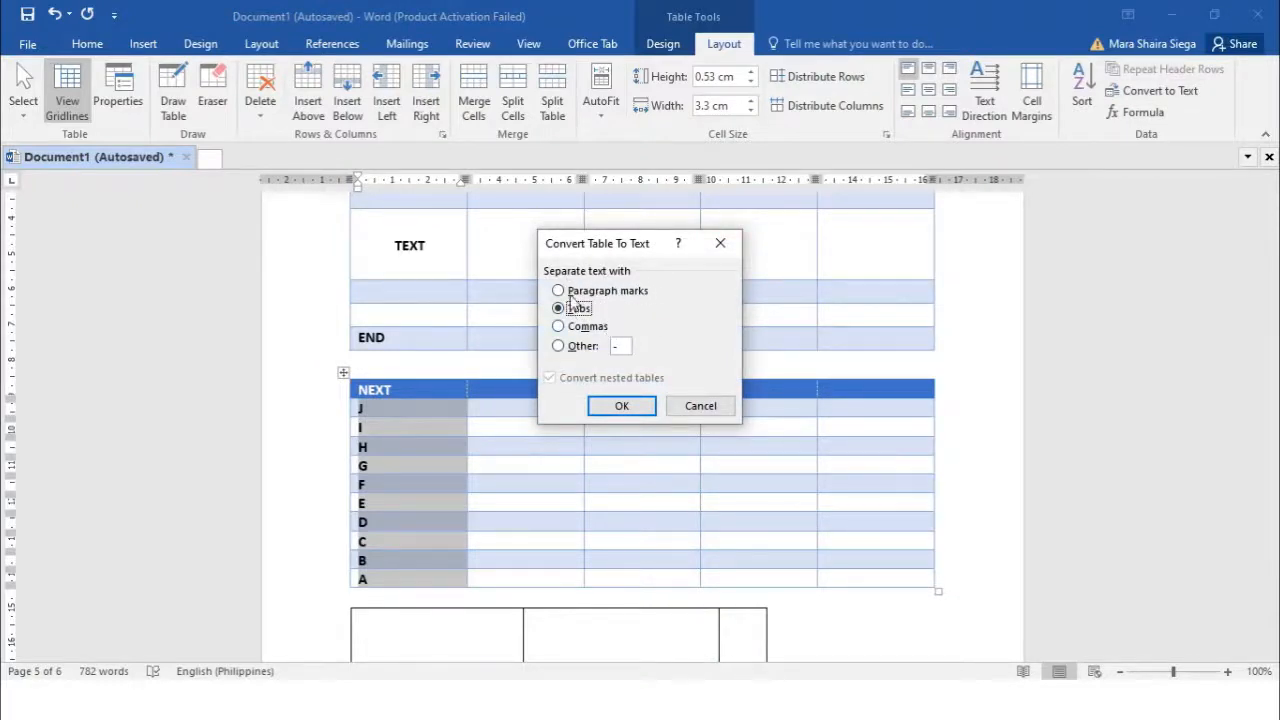
{"action": "left_click", "coordinate": [621, 406]}
{"action": "scroll", "coordinate": [649, 386], "scroll_direction": "down", "scroll_amount": 2}
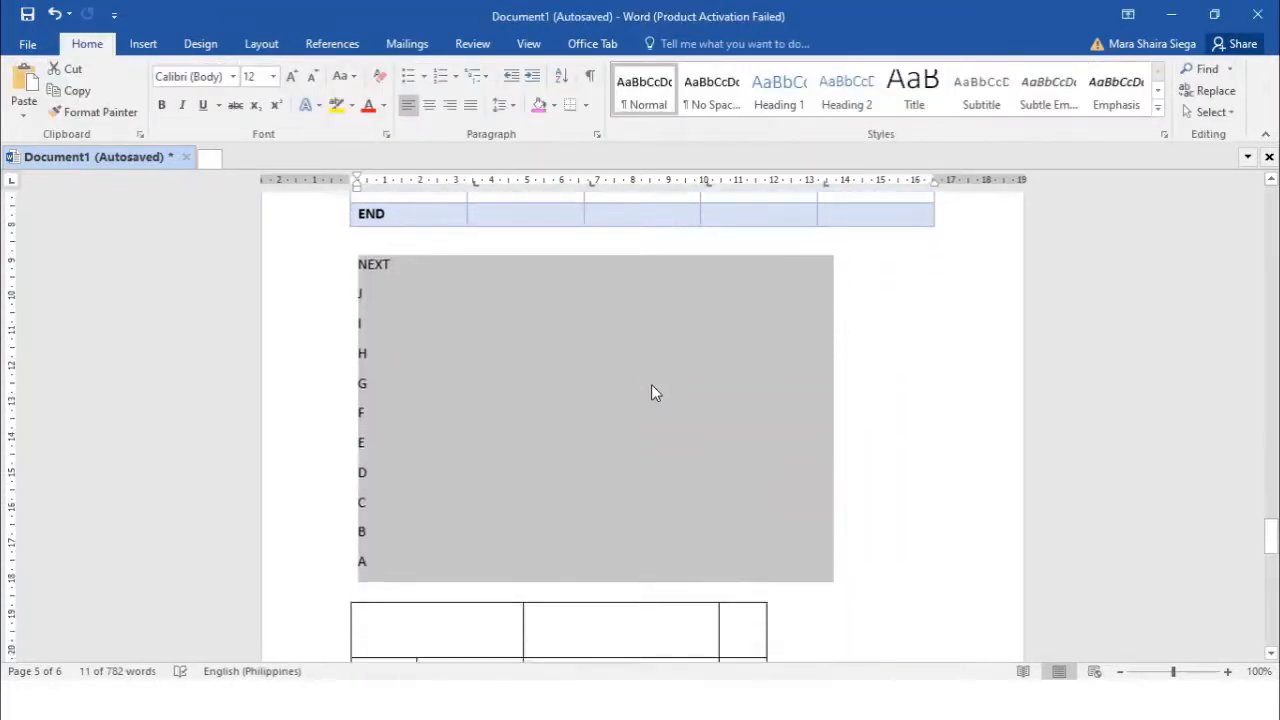
{"action": "scroll", "coordinate": [634, 377], "scroll_direction": "down", "scroll_amount": 4}
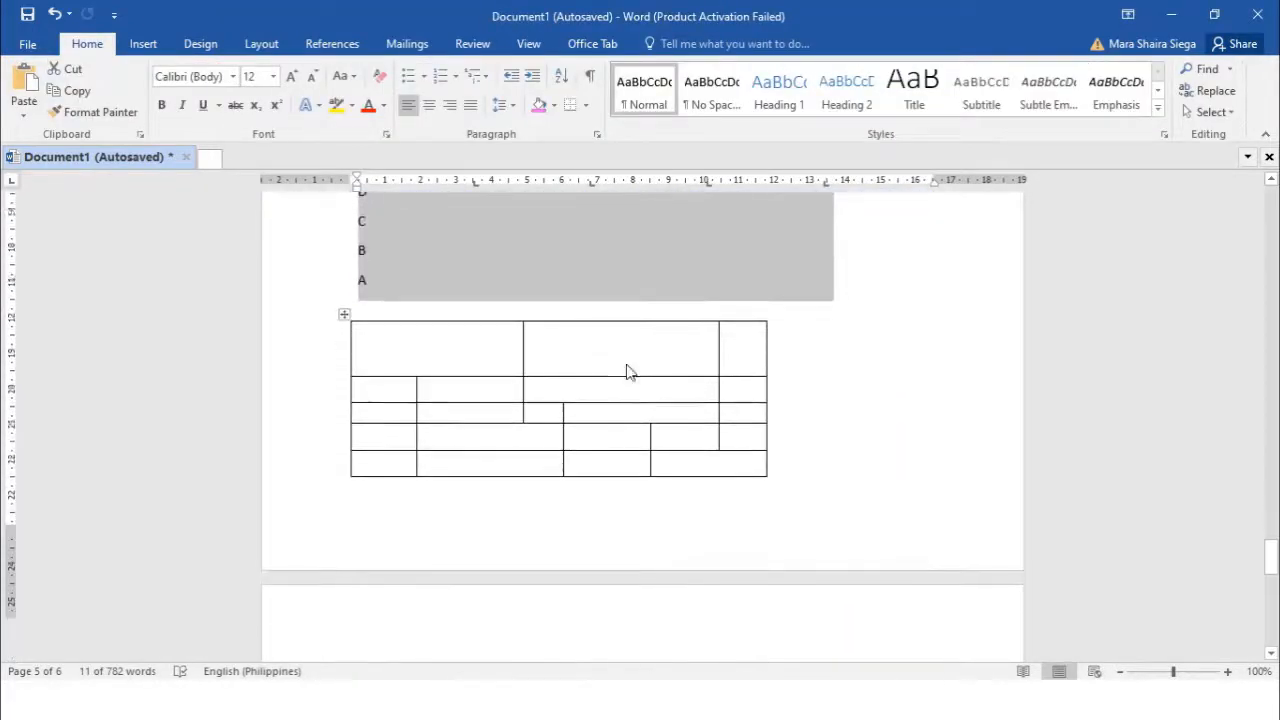
{"action": "scroll", "coordinate": [626, 366], "scroll_direction": "up", "scroll_amount": 5}
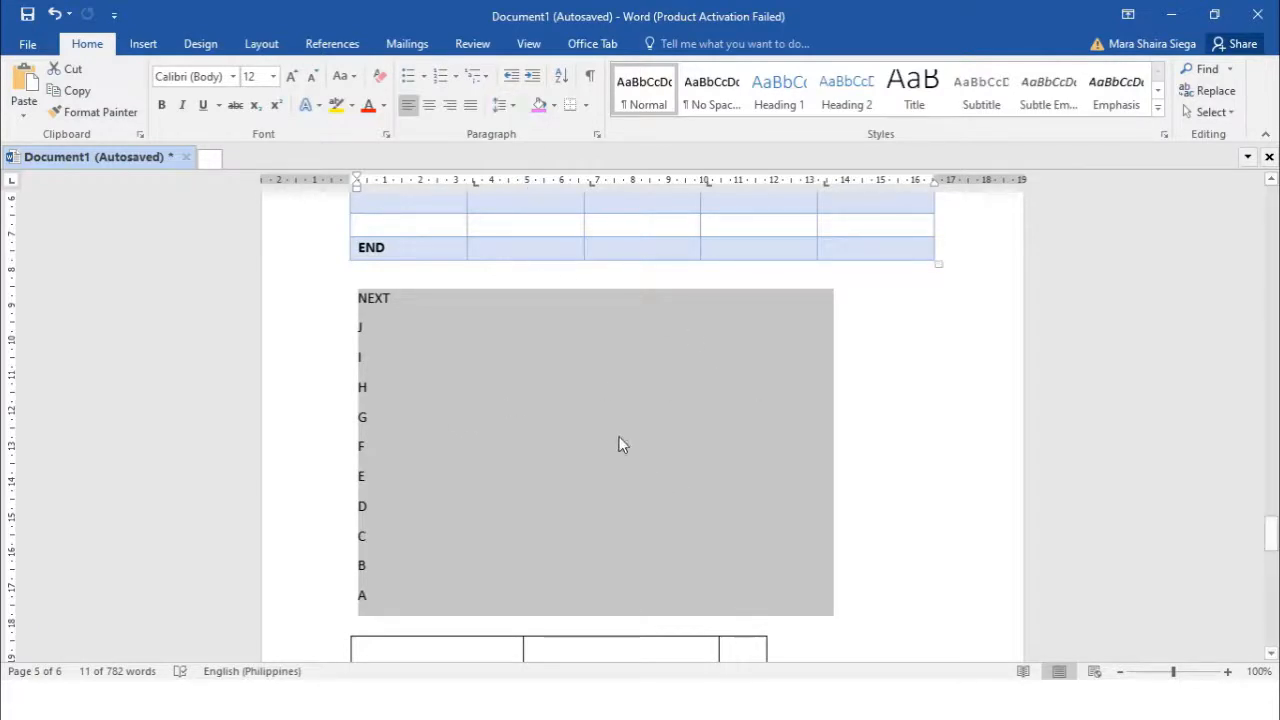
{"action": "key", "text": "ctrl+z"}
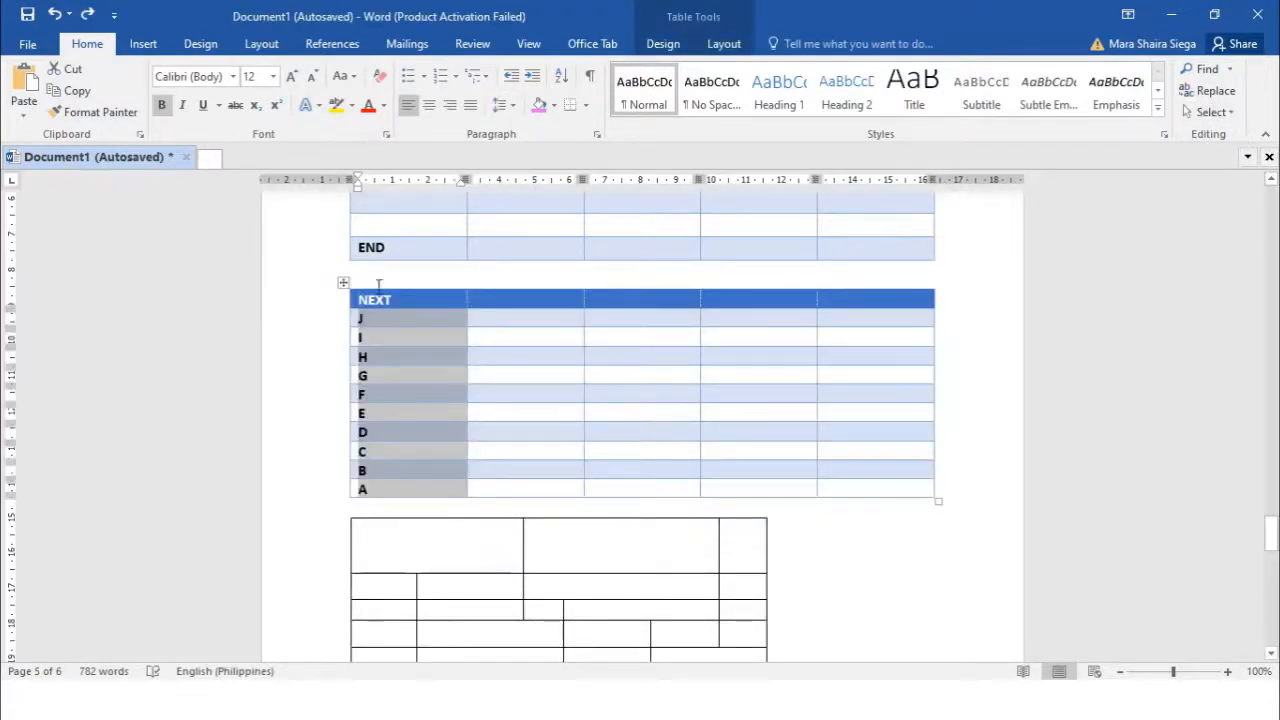
{"action": "left_click", "coordinate": [727, 43]}
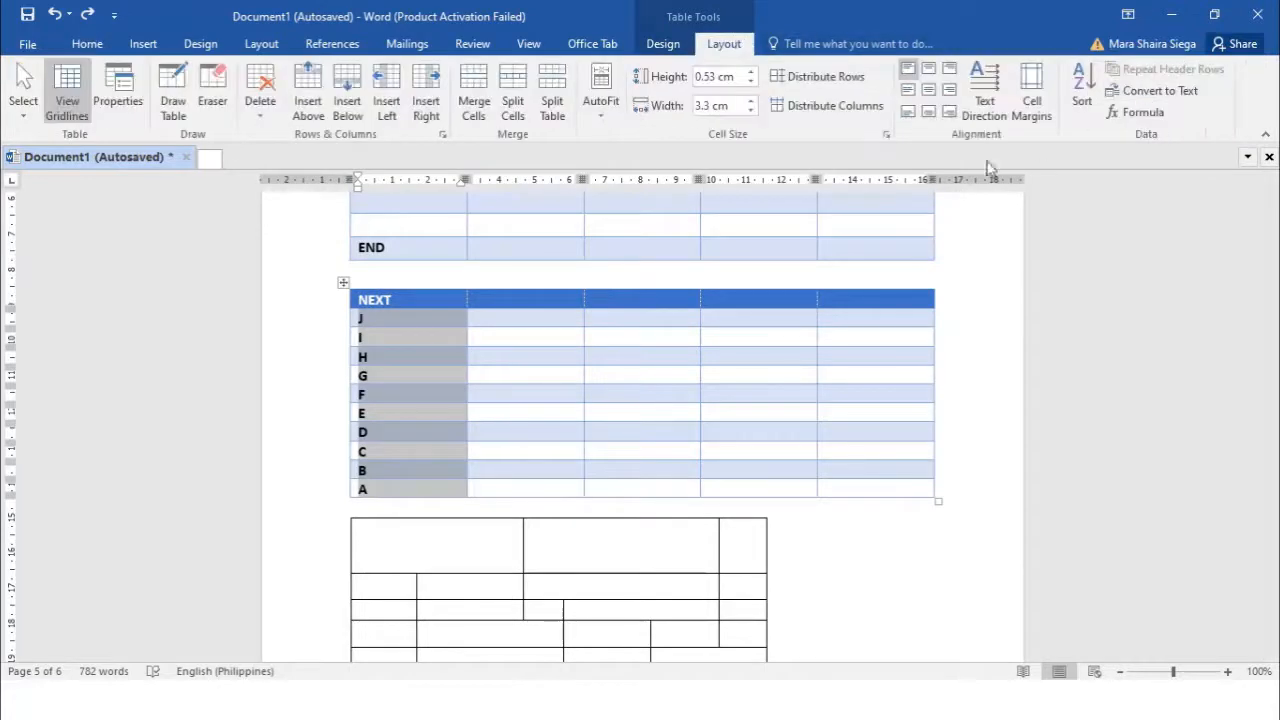
Open the Formula dialog for an empty NEXT table cell and type =SUM(
{"action": "left_click", "coordinate": [602, 338]}
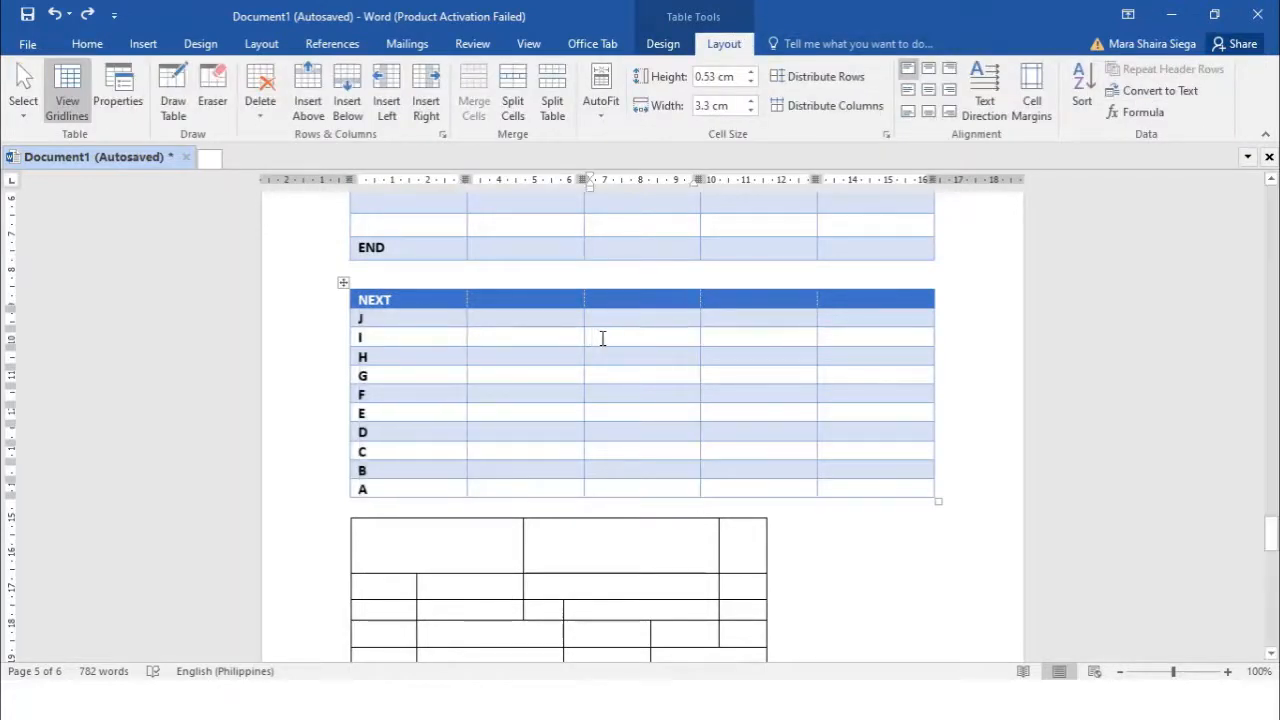
{"action": "left_click", "coordinate": [1148, 121]}
{"action": "left_click", "coordinate": [1148, 118]}
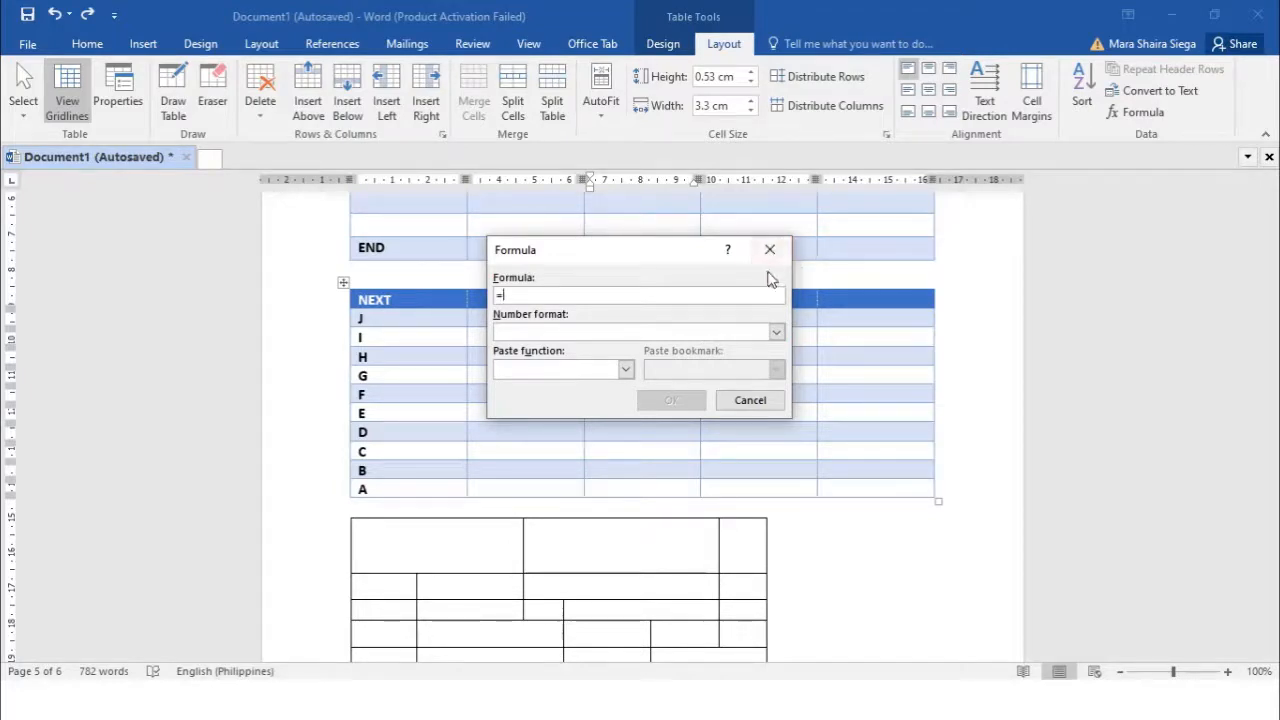
{"action": "type", "text": "SU"}
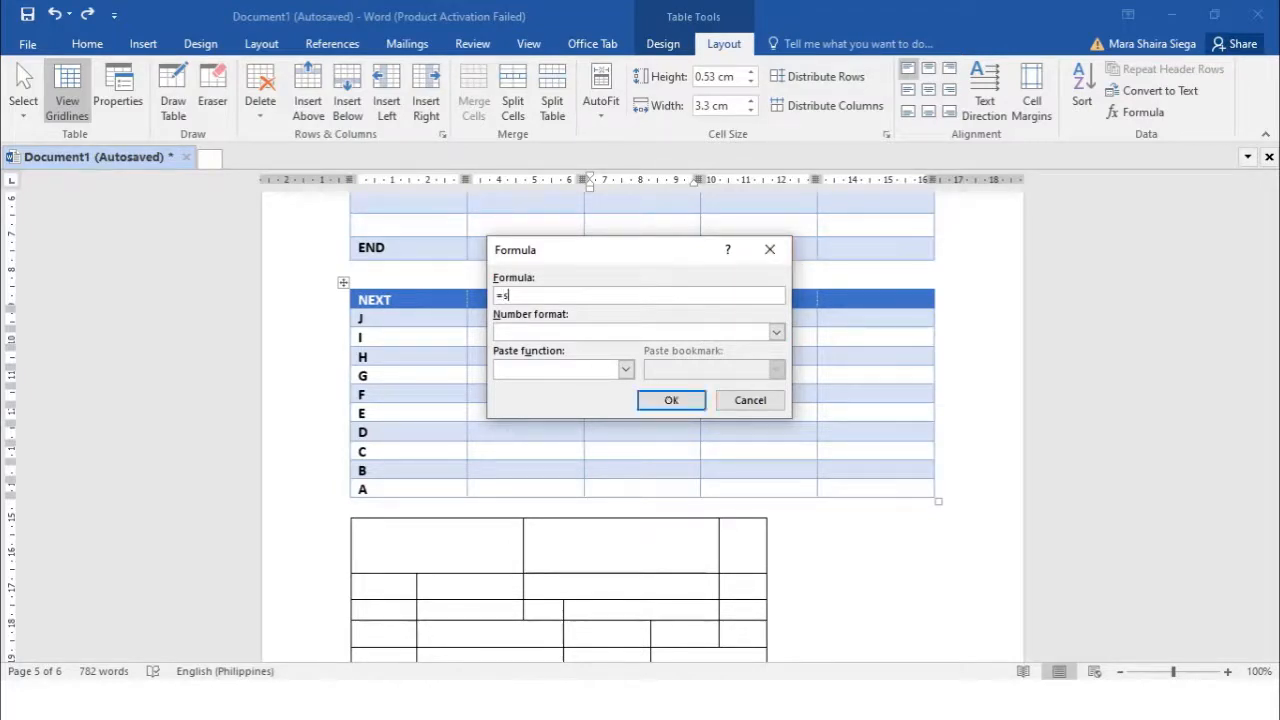
{"action": "key", "text": "BackSpace"}
{"action": "key", "text": "BackSpace"}
{"action": "type", "text": "SUM"}
{"action": "type", "text": "("}
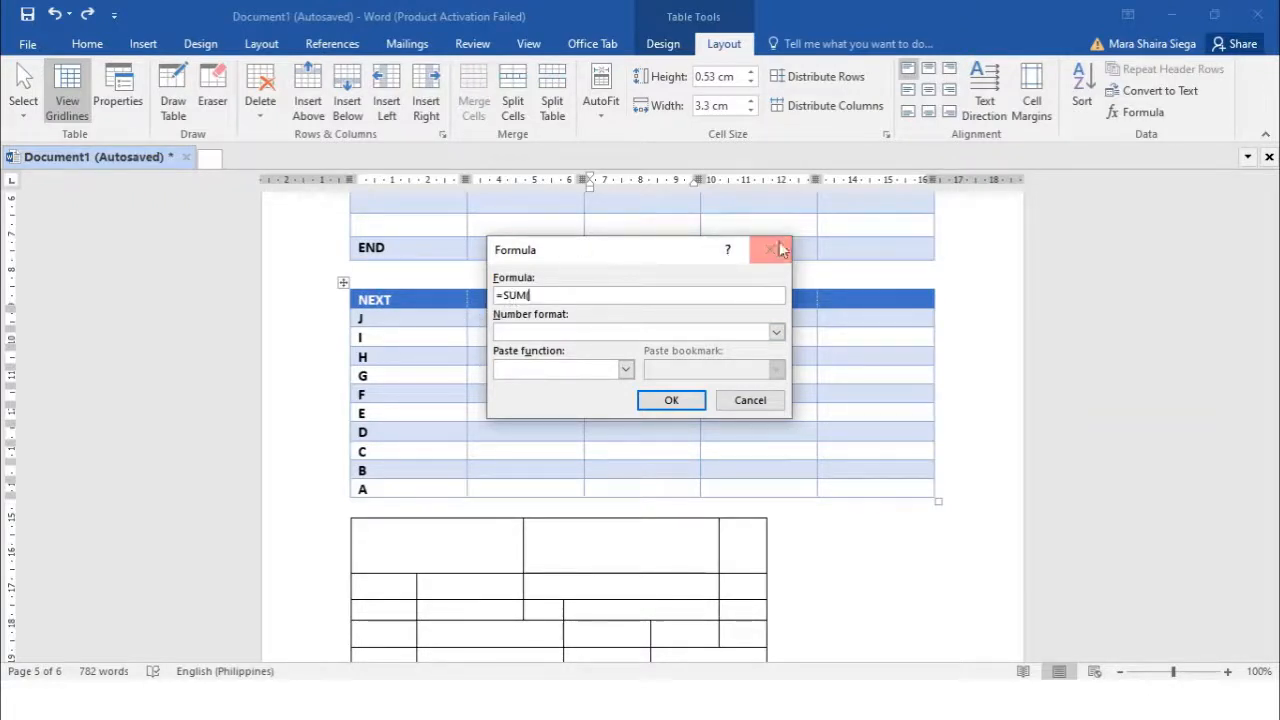